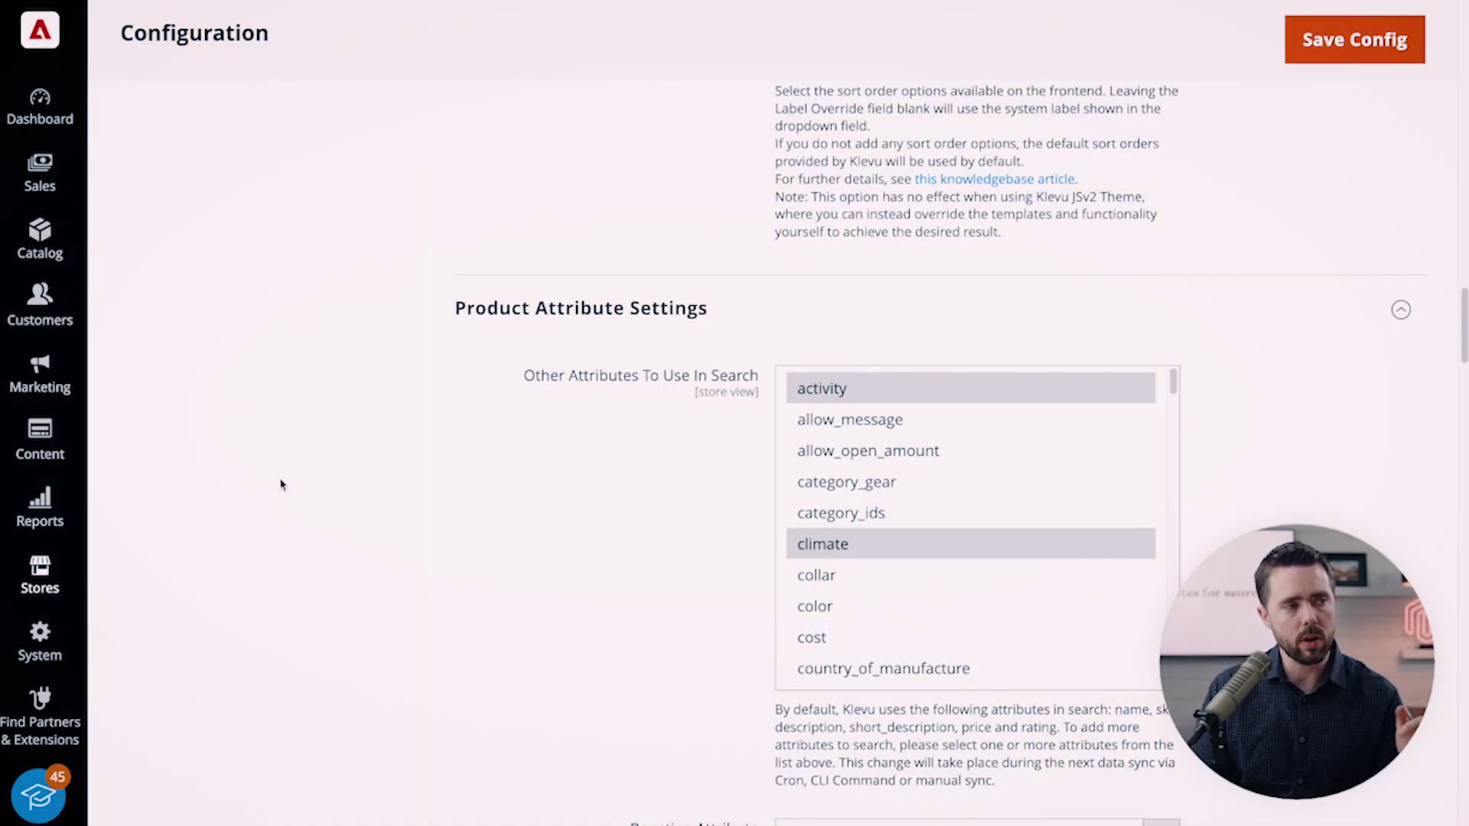
Step: Review the Klevu Sync and Product Attribute Settings, checking which store view they apply to
scroll(278, 177, "up", 20)
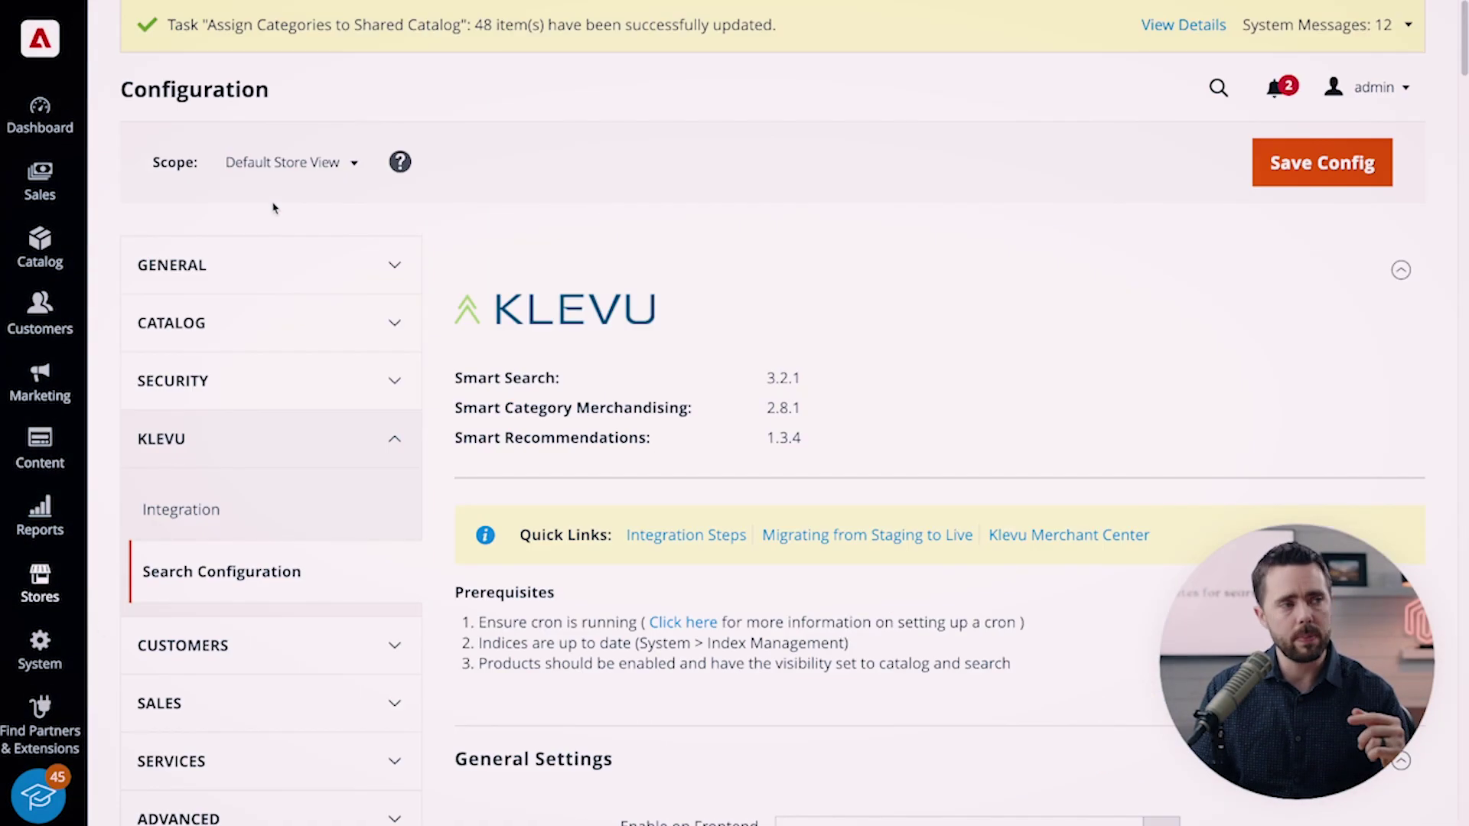
left_click(281, 170)
scroll(773, 418, "down", 20)
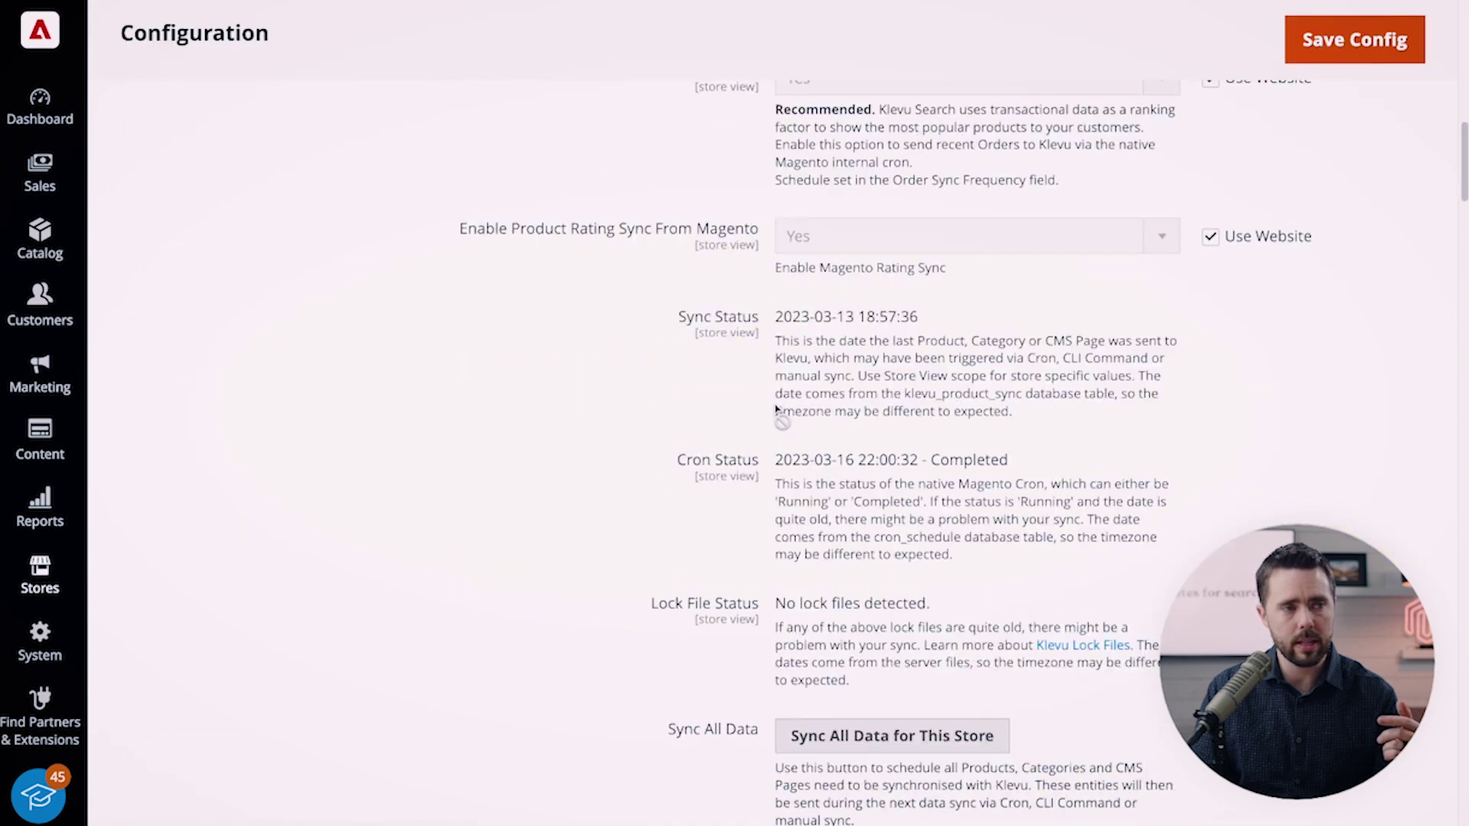
scroll(773, 418, "down", 8)
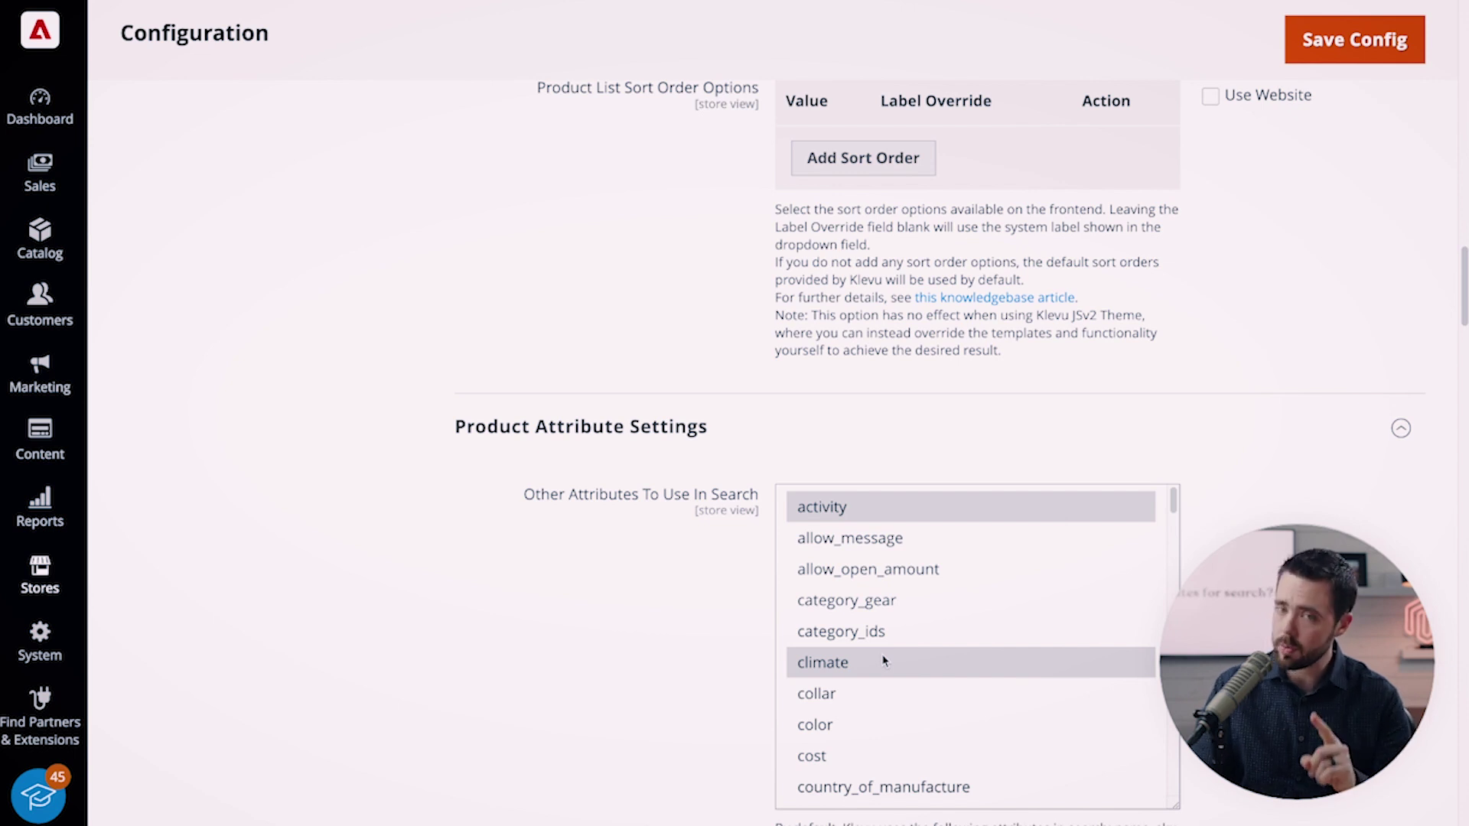
scroll(880, 656, "down", 1)
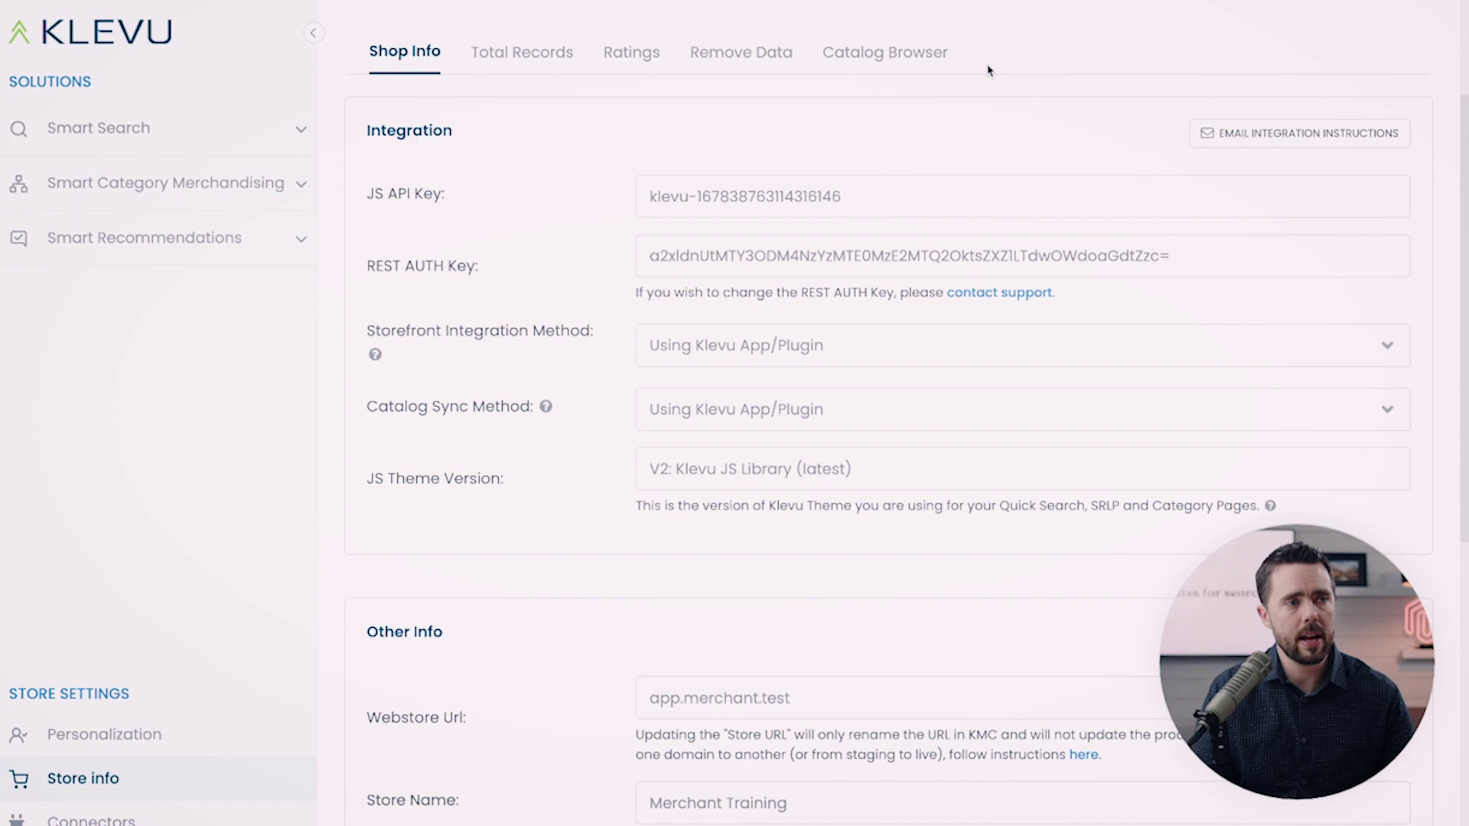
Step: Browse the products synced to the store in the Catalog Browser
left_click(948, 51)
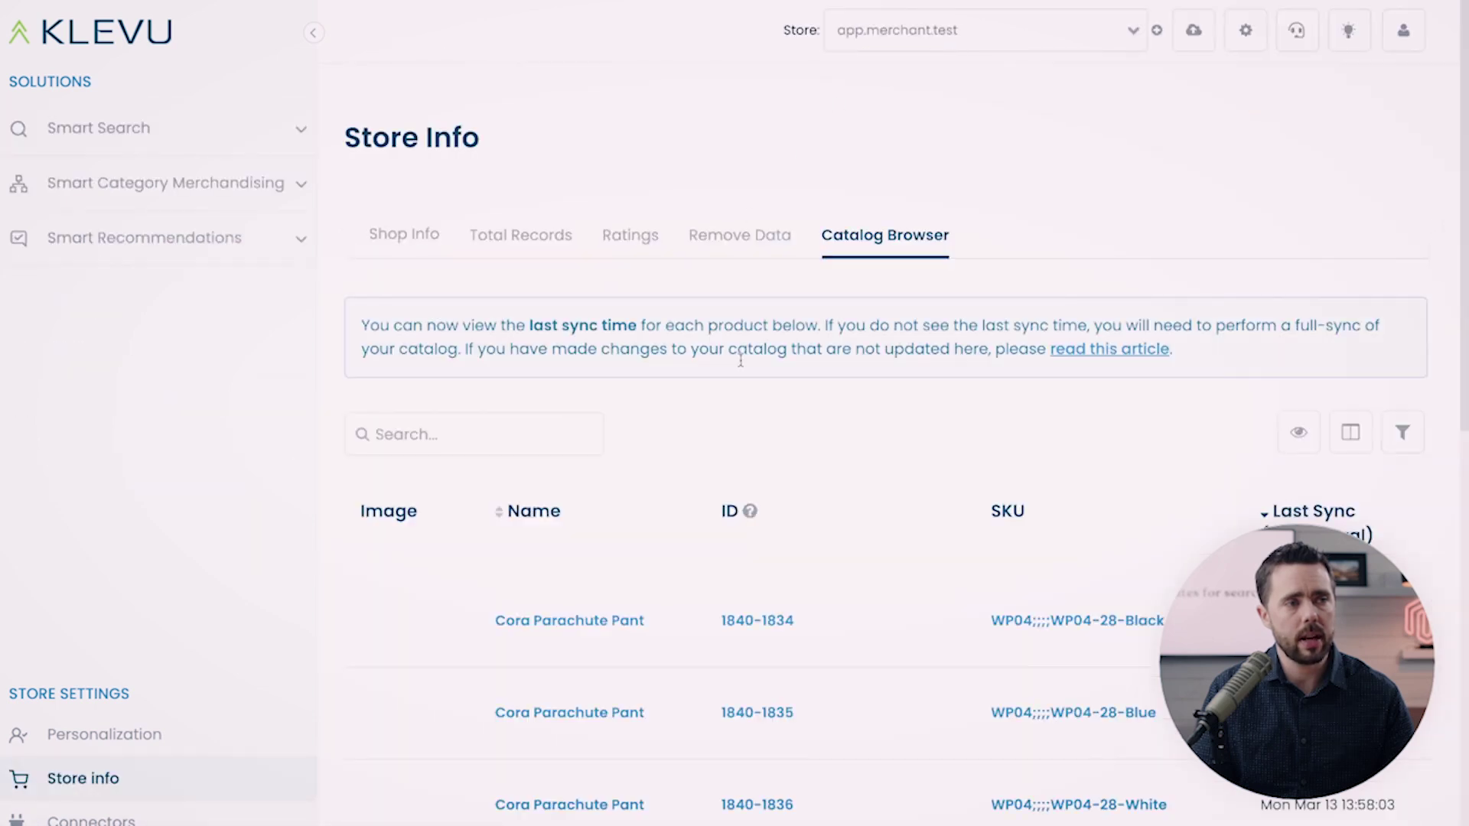
scroll(847, 421, "down", 2)
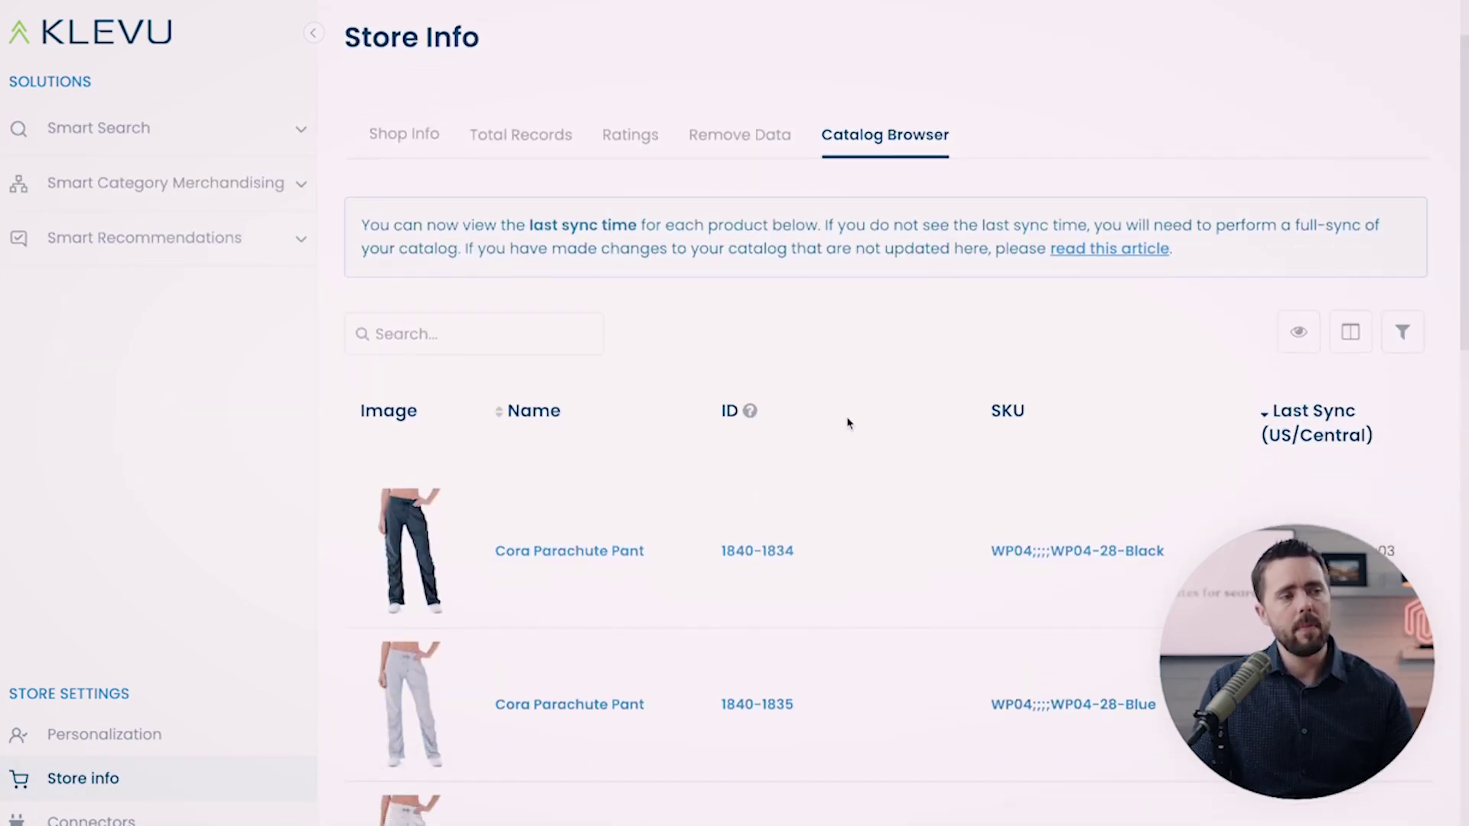
scroll(847, 423, "down", 1)
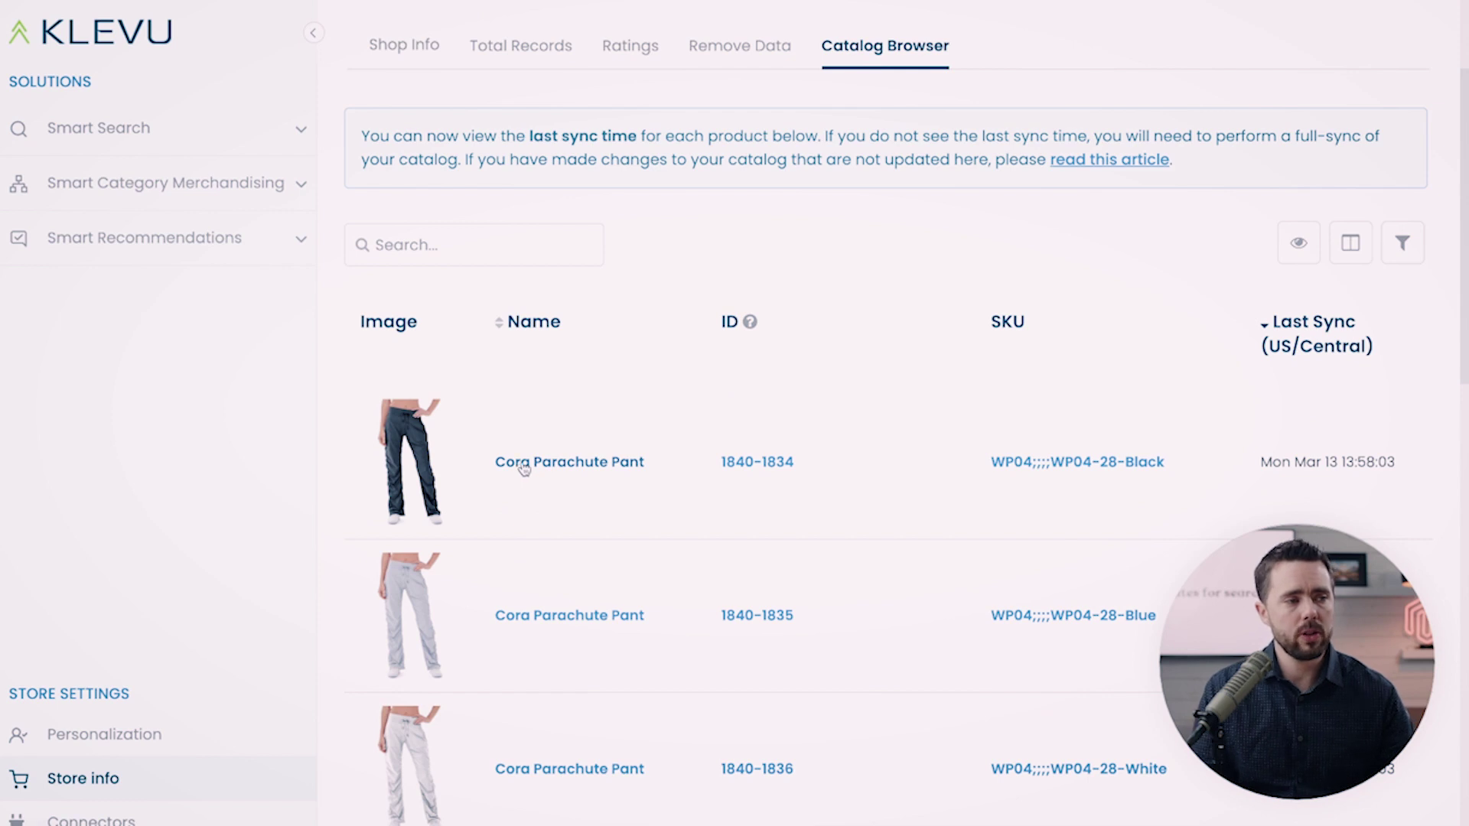
scroll(524, 468, "down", 5)
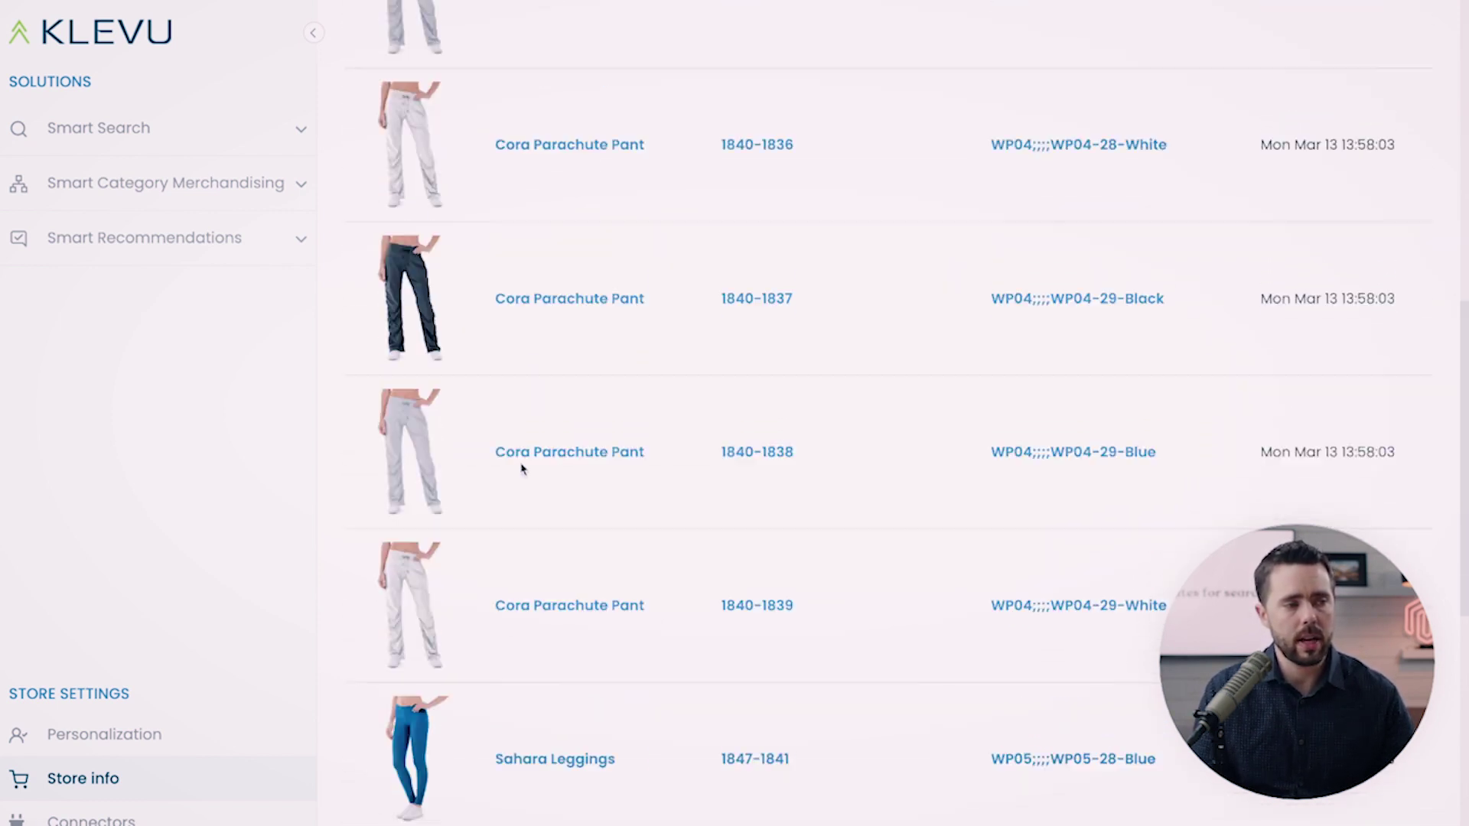
scroll(518, 472, "down", 1)
scroll(584, 554, "up", 2)
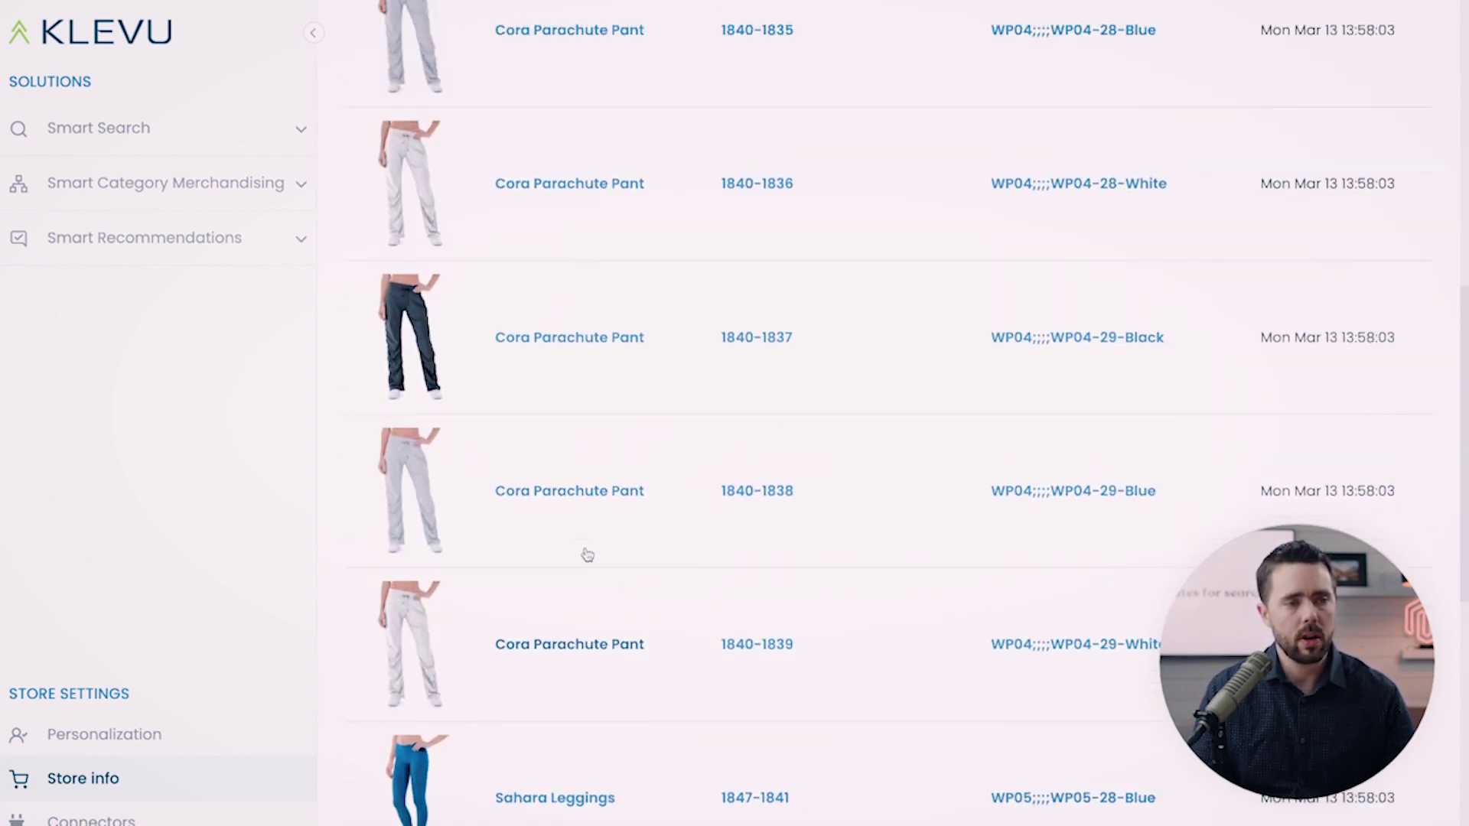
scroll(586, 552, "up", 1)
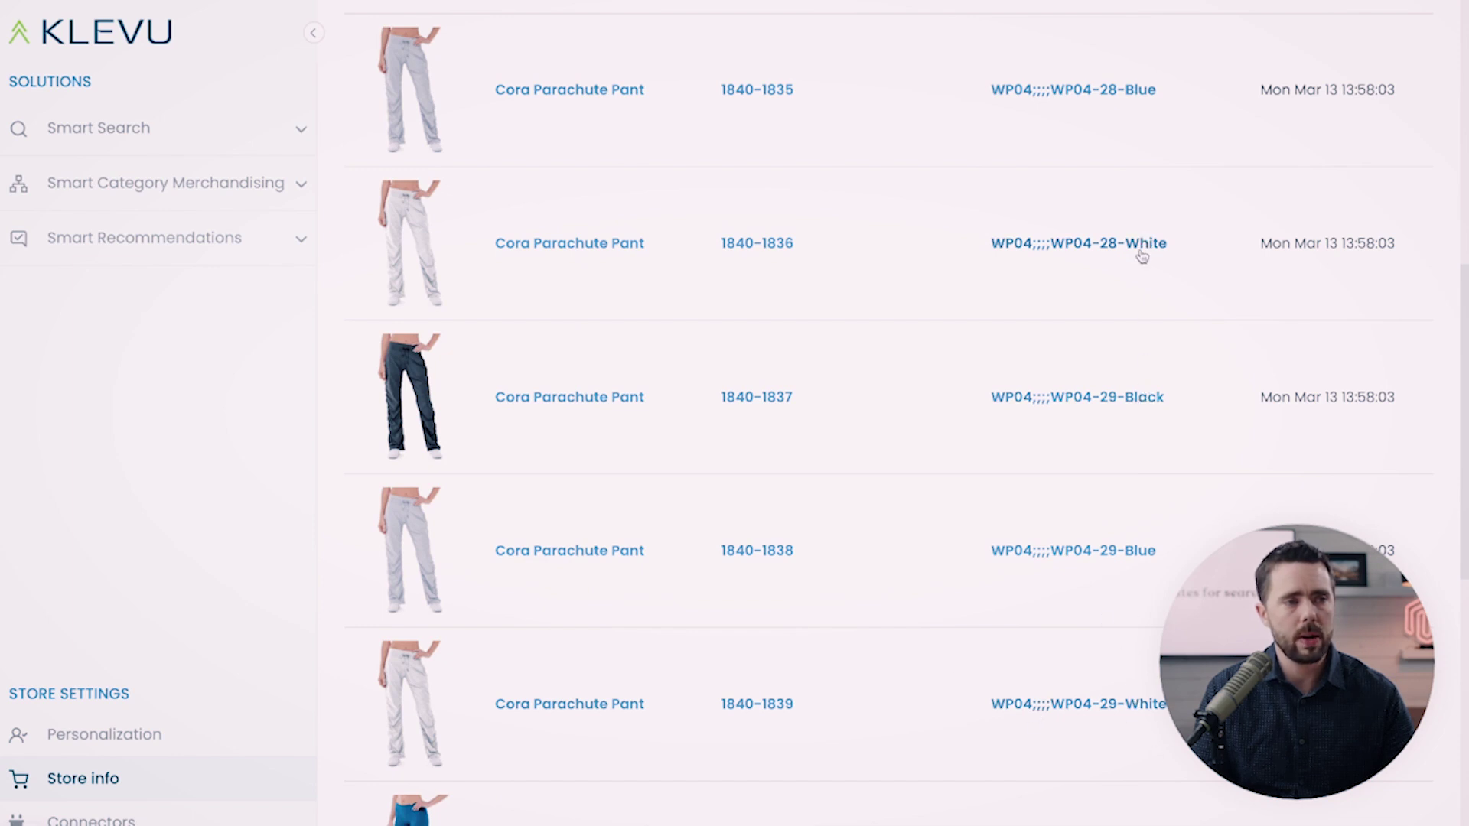
scroll(1094, 398, "up", 3)
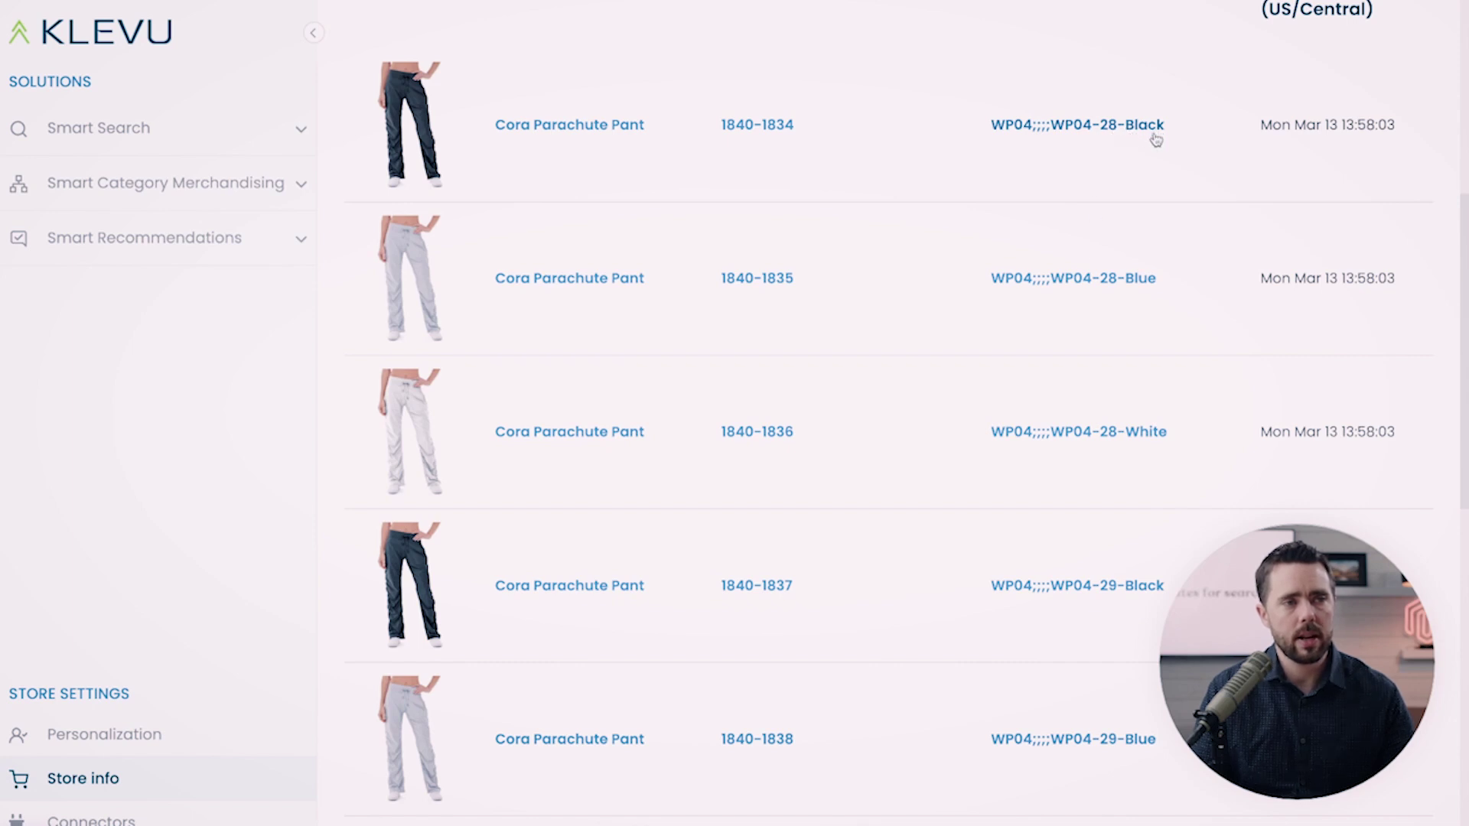
scroll(1153, 145, "up", 5)
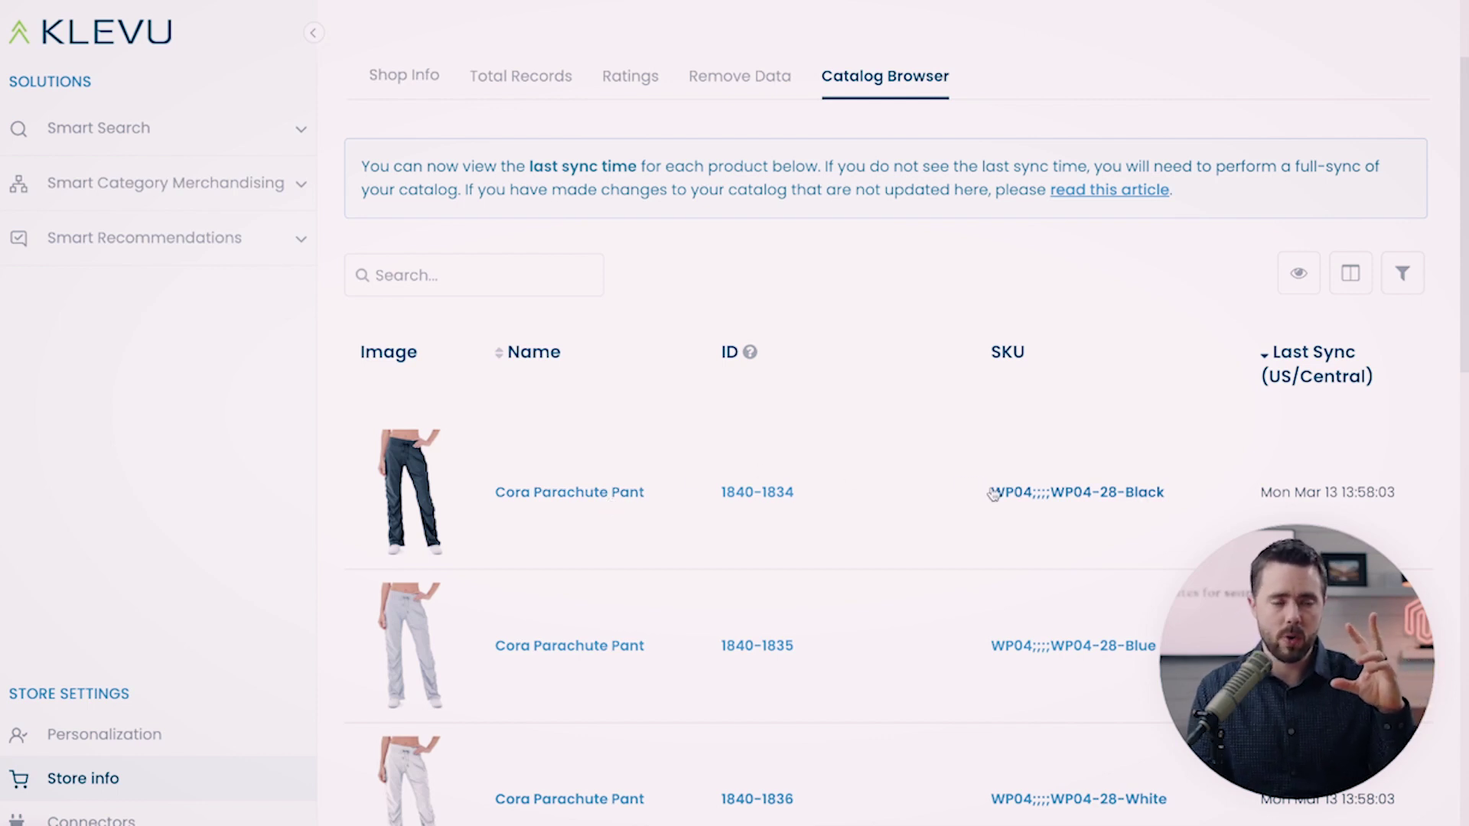
Step: Open the sync details for the black Cora Parachute Pant, item 1840-1834
scroll(1015, 659, "down", 1)
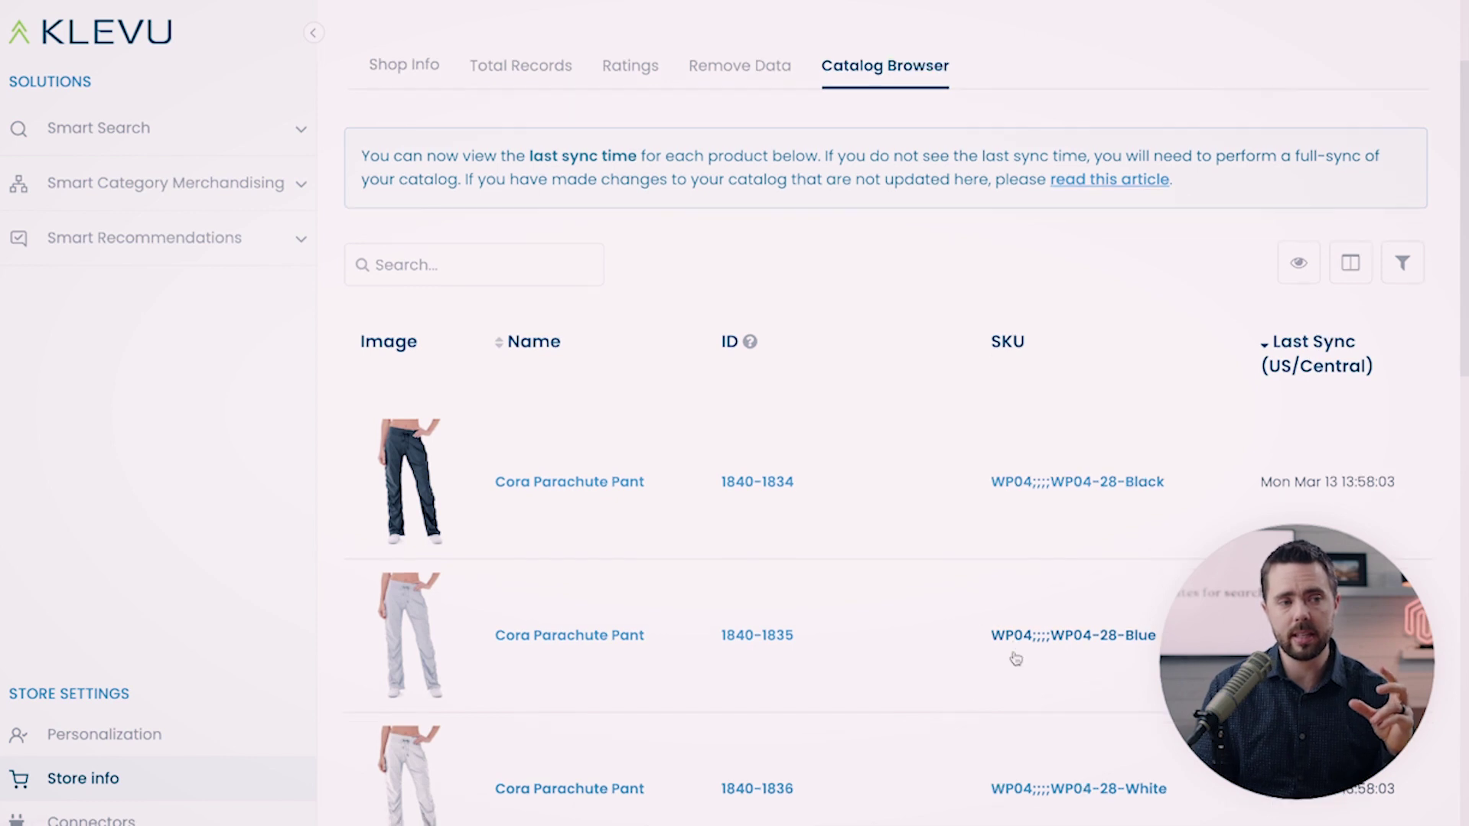
scroll(1016, 659, "down", 2)
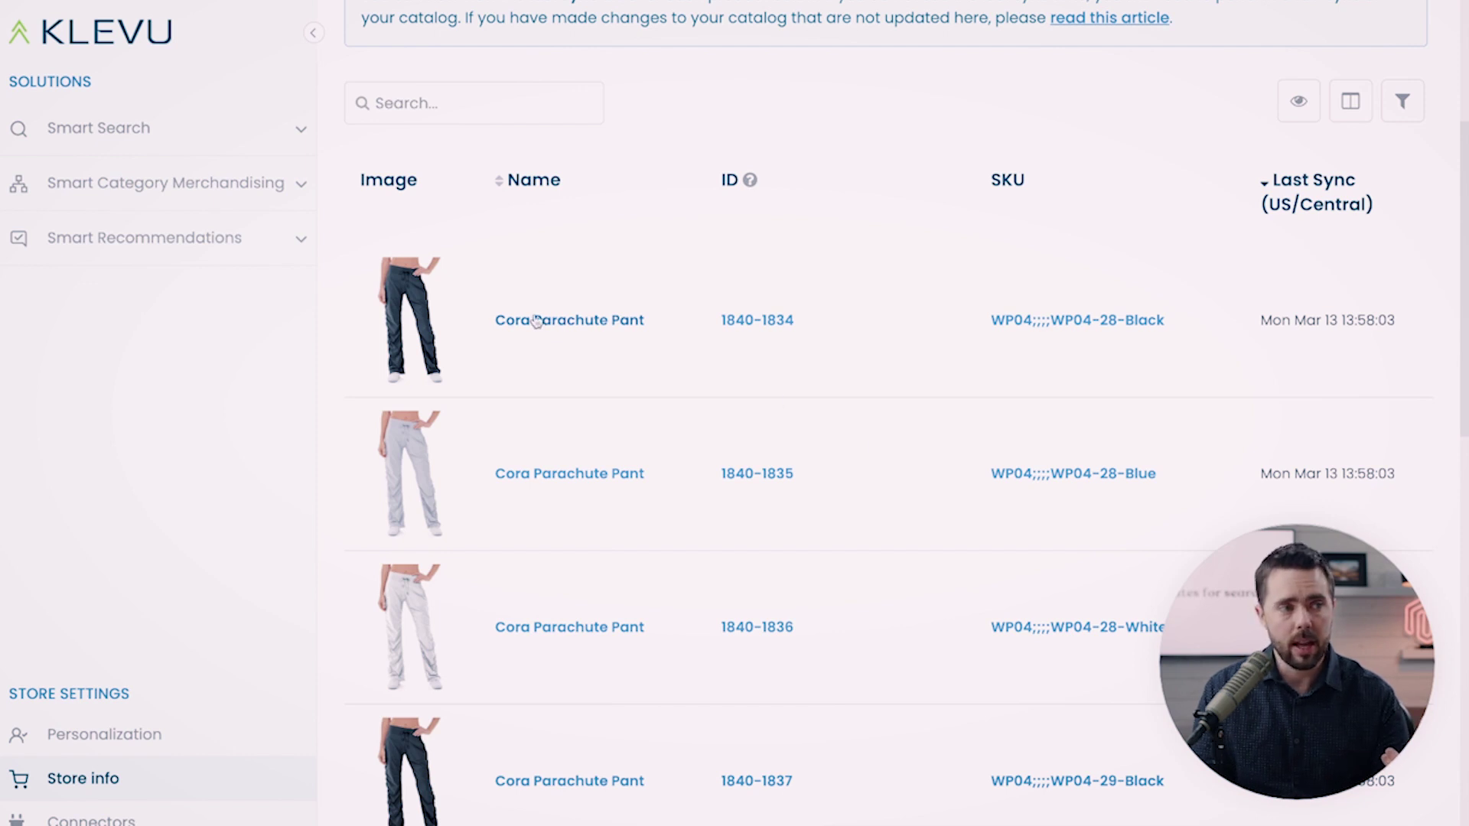
scroll(561, 590, "down", 2)
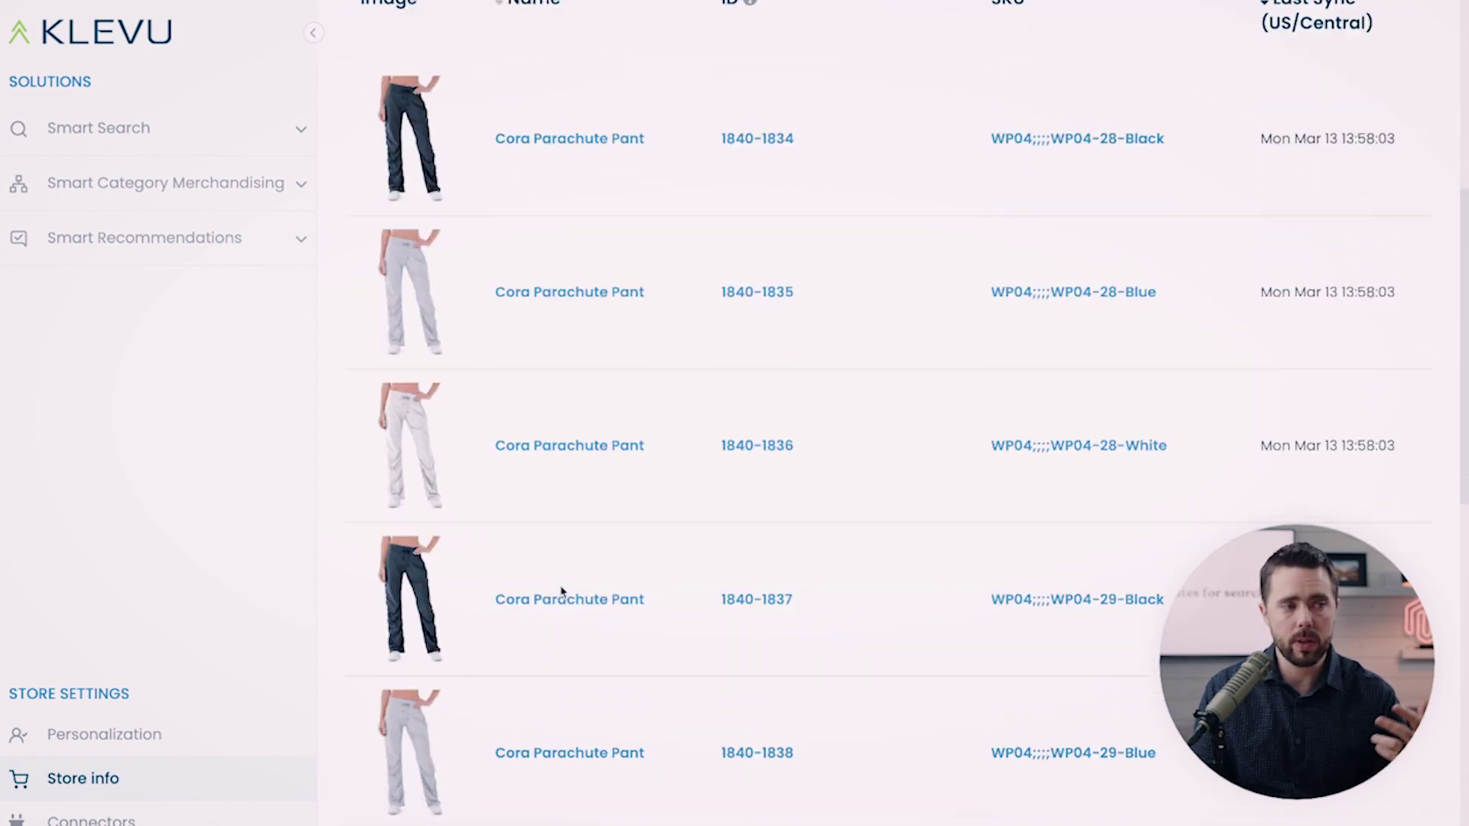
scroll(561, 590, "up", 2)
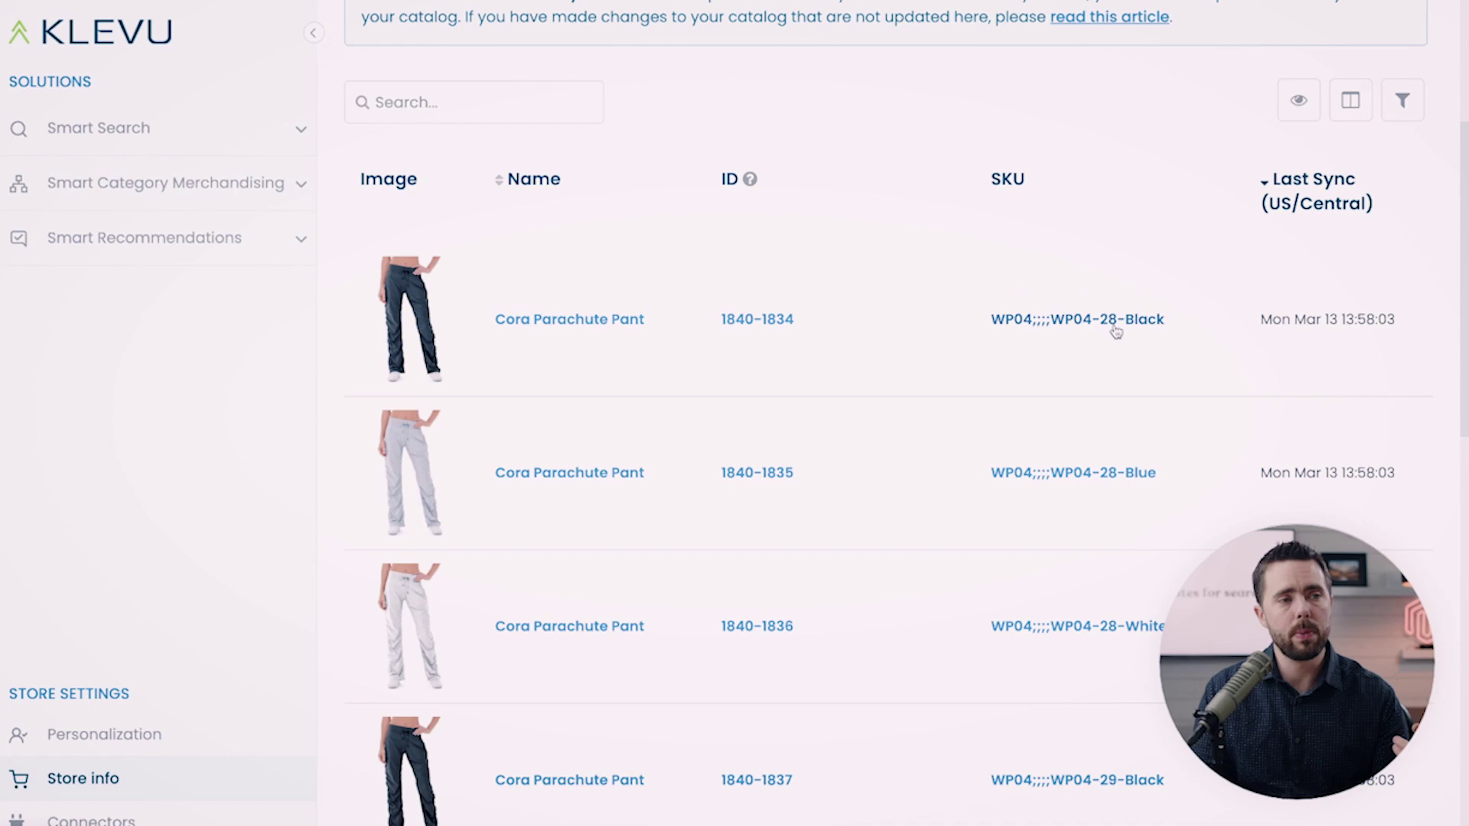
left_click(526, 328)
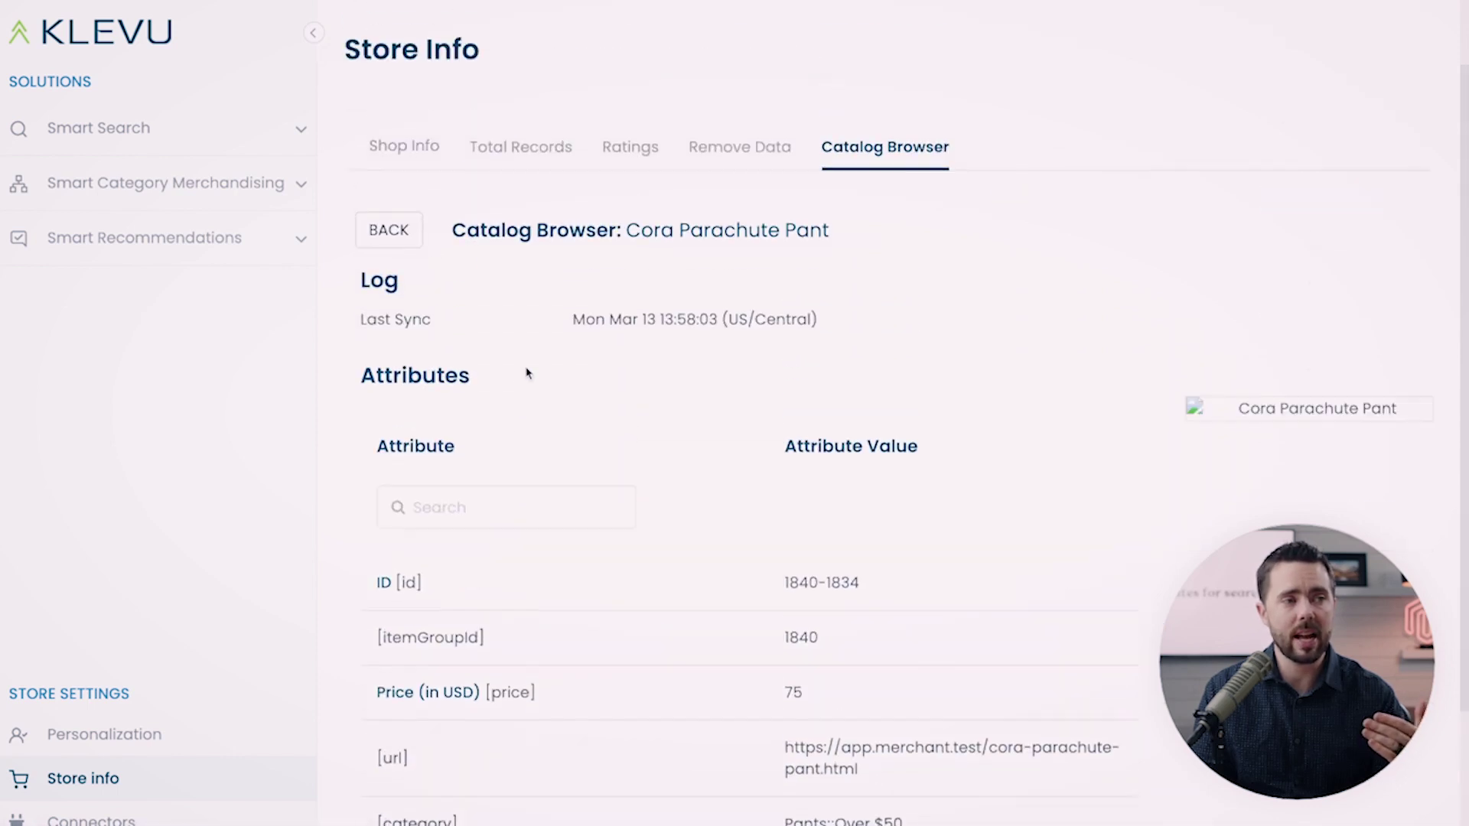
Step: Scroll the Cora Parachute Pant attribute table and reveal the remaining attributes
scroll(526, 390, "down", 3)
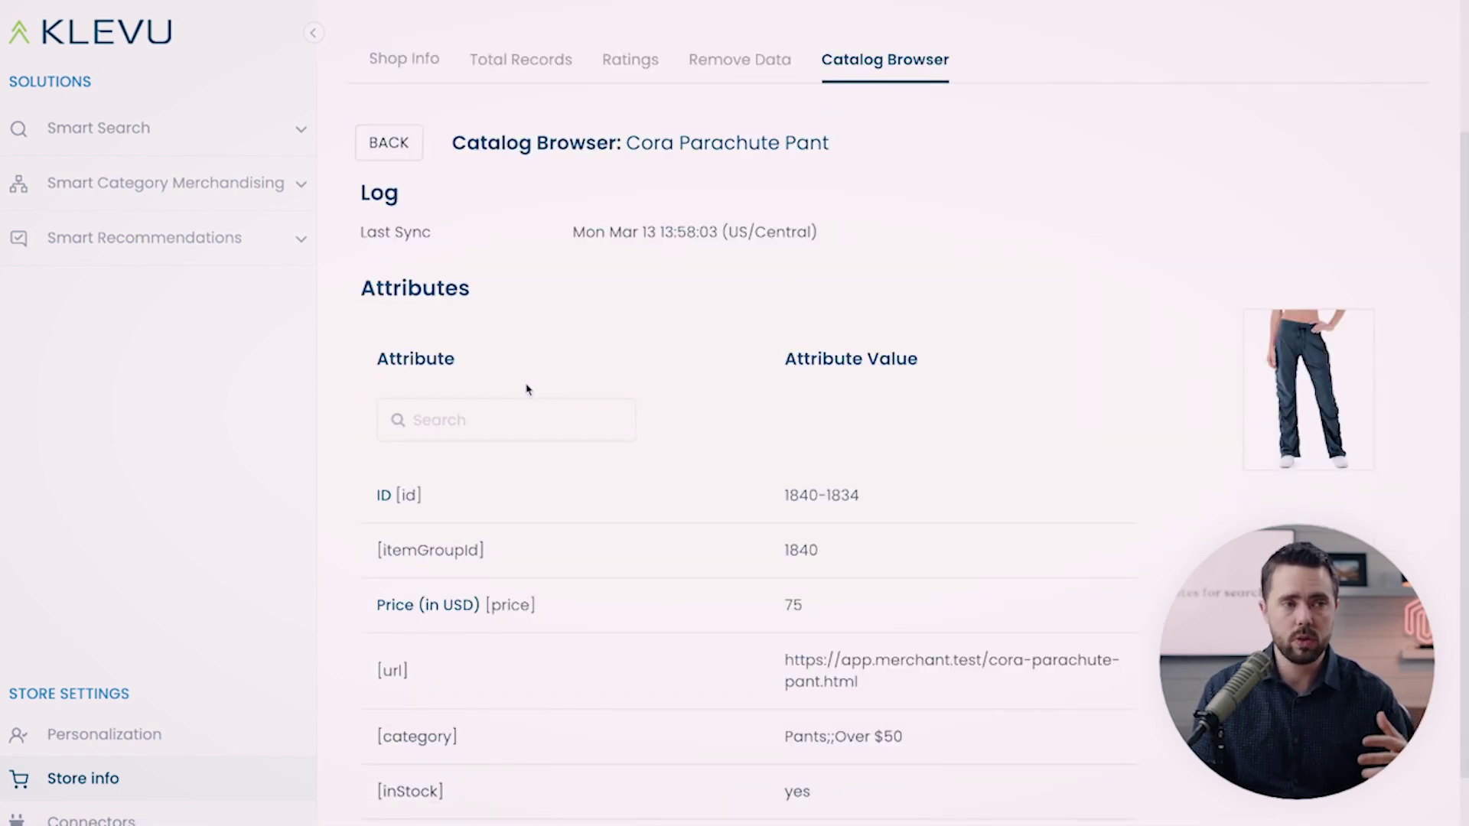
scroll(527, 389, "down", 1)
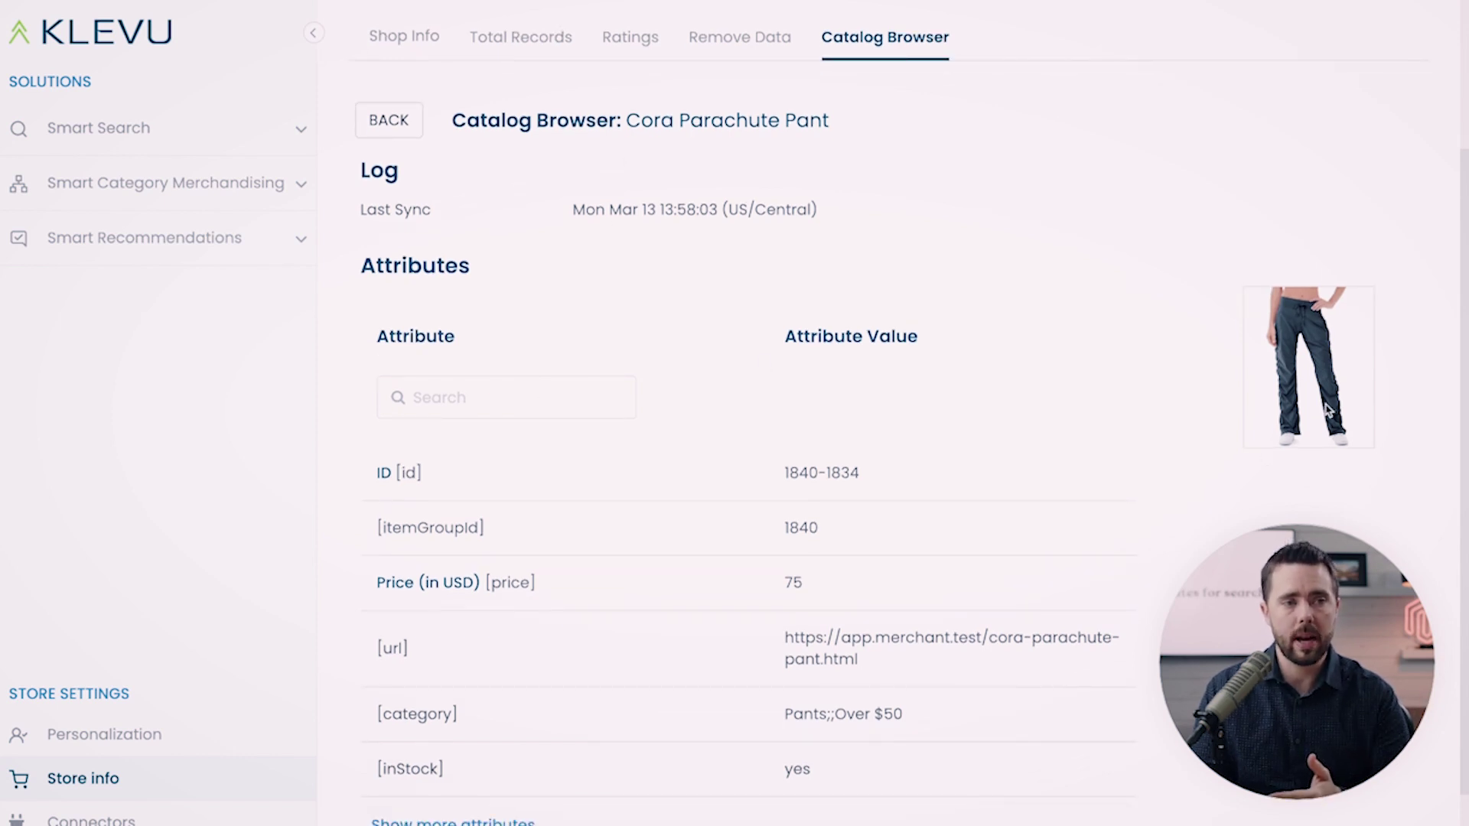
scroll(1216, 442, "down", 1)
scroll(1217, 442, "down", 1)
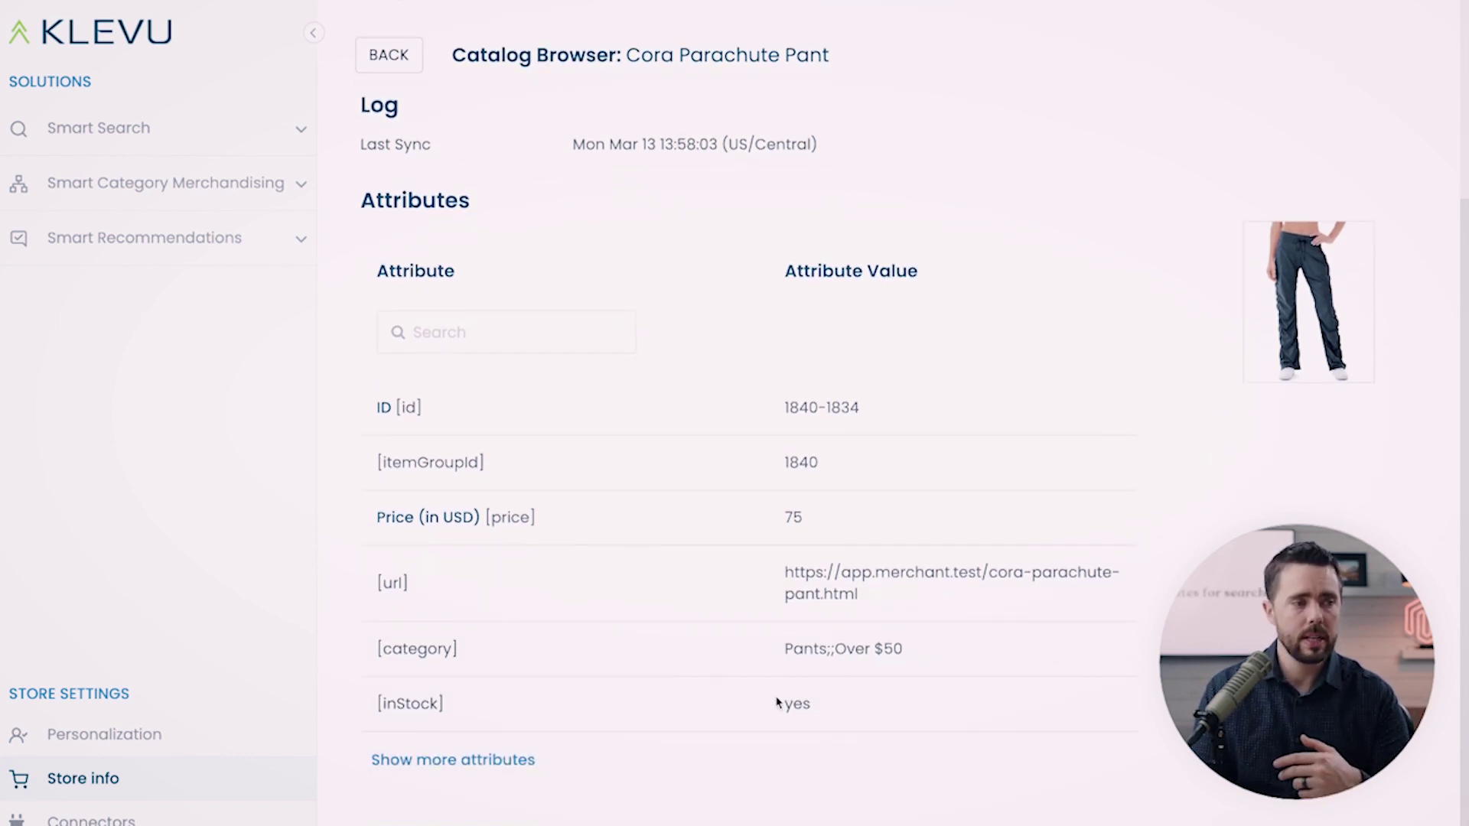
left_click(474, 758)
scroll(550, 696, "down", 5)
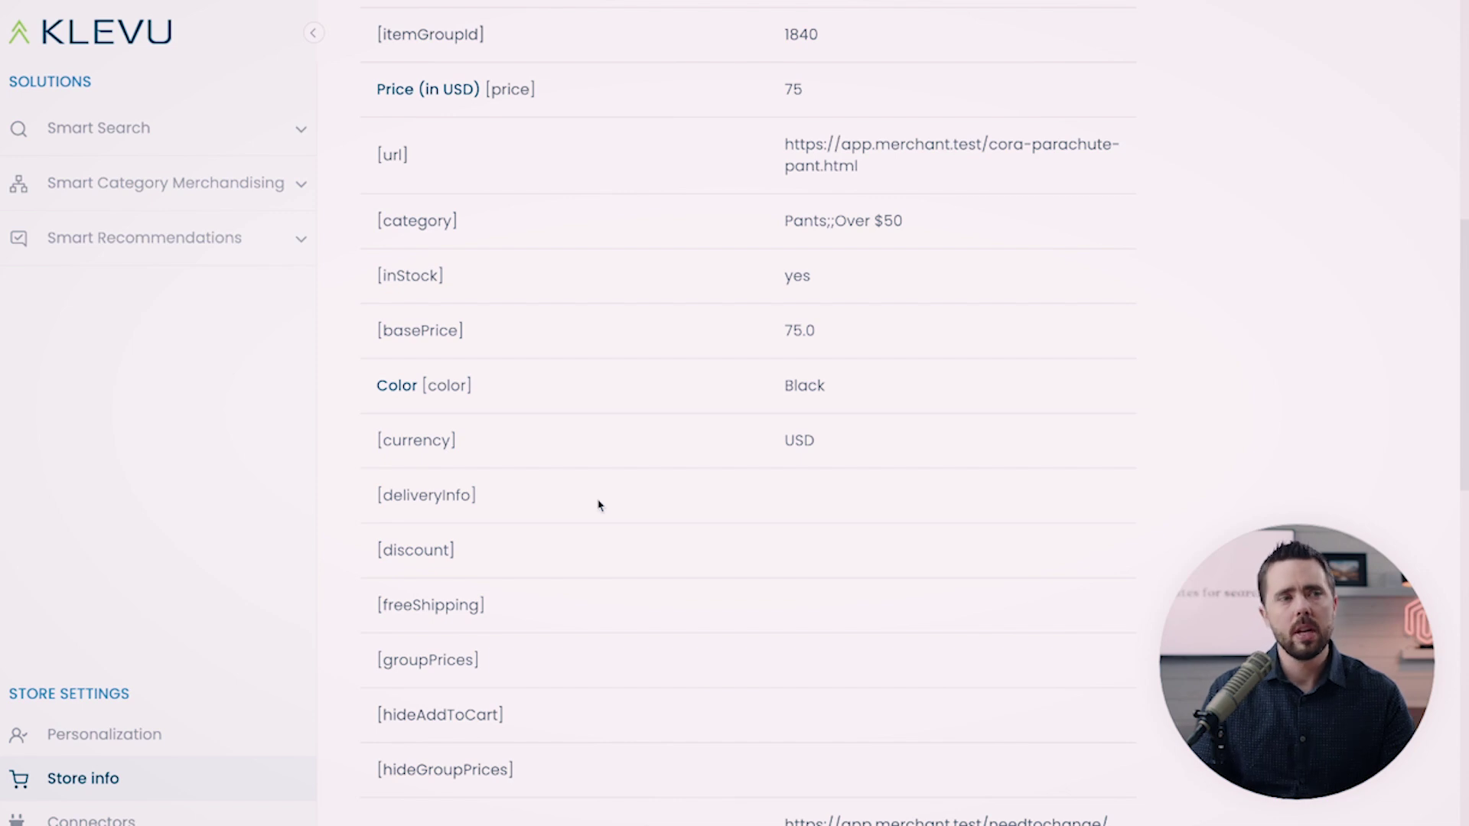
Step: Highlight the product's url value, then clear the selection
scroll(640, 383, "up", 2)
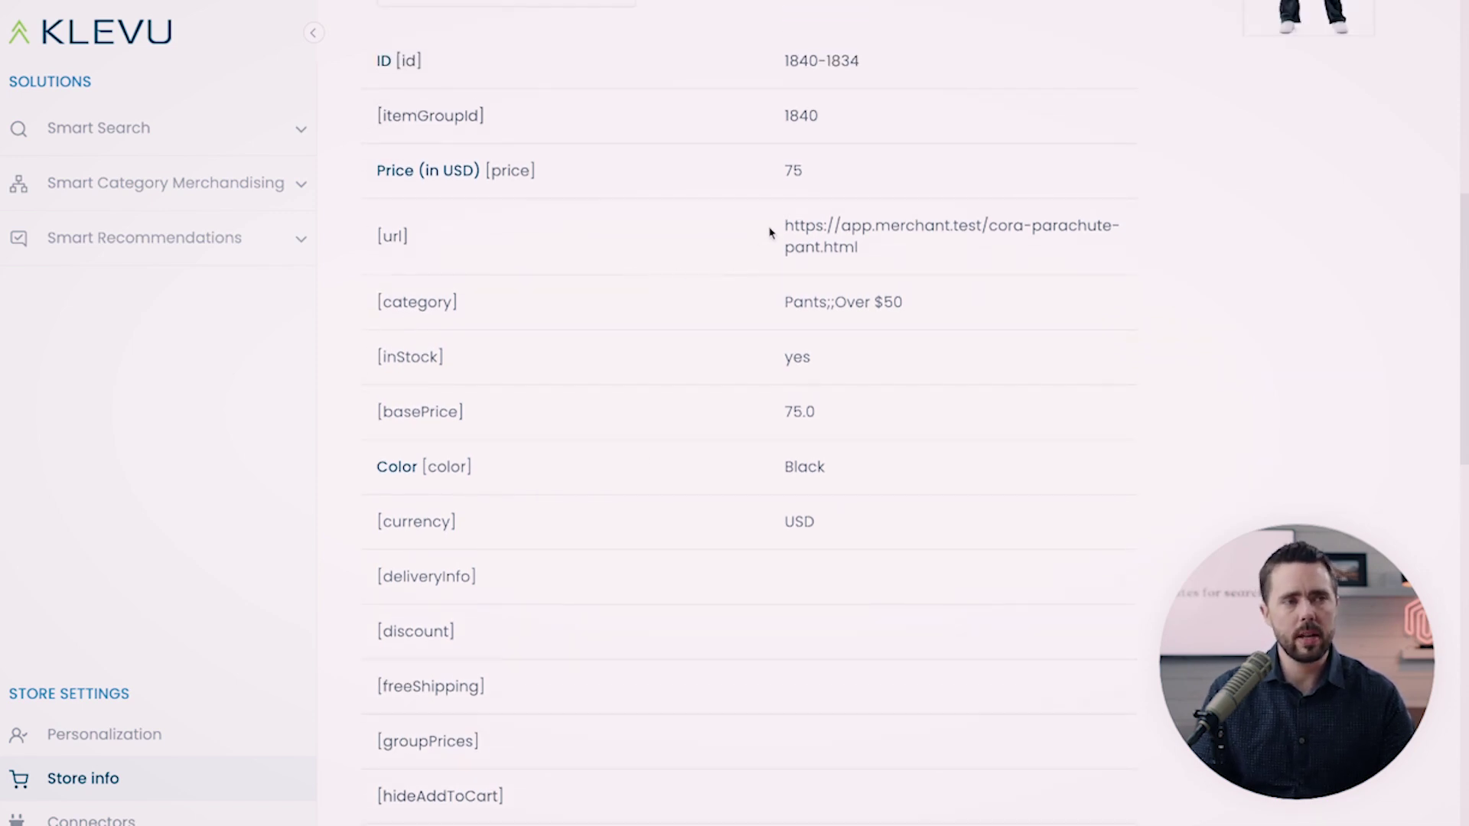
left_click_drag(773, 229, 921, 250)
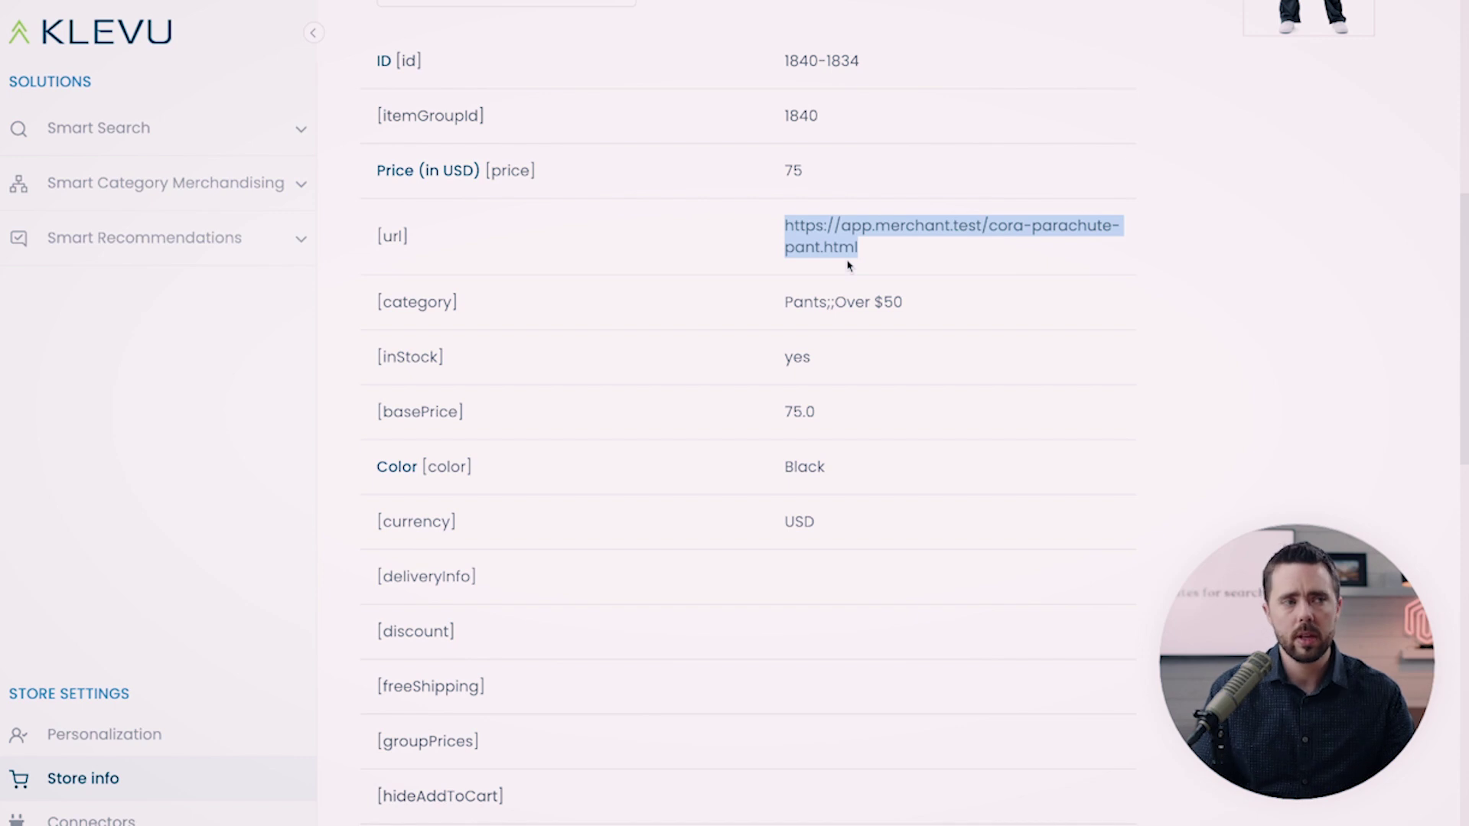
scroll(858, 279, "up", 2)
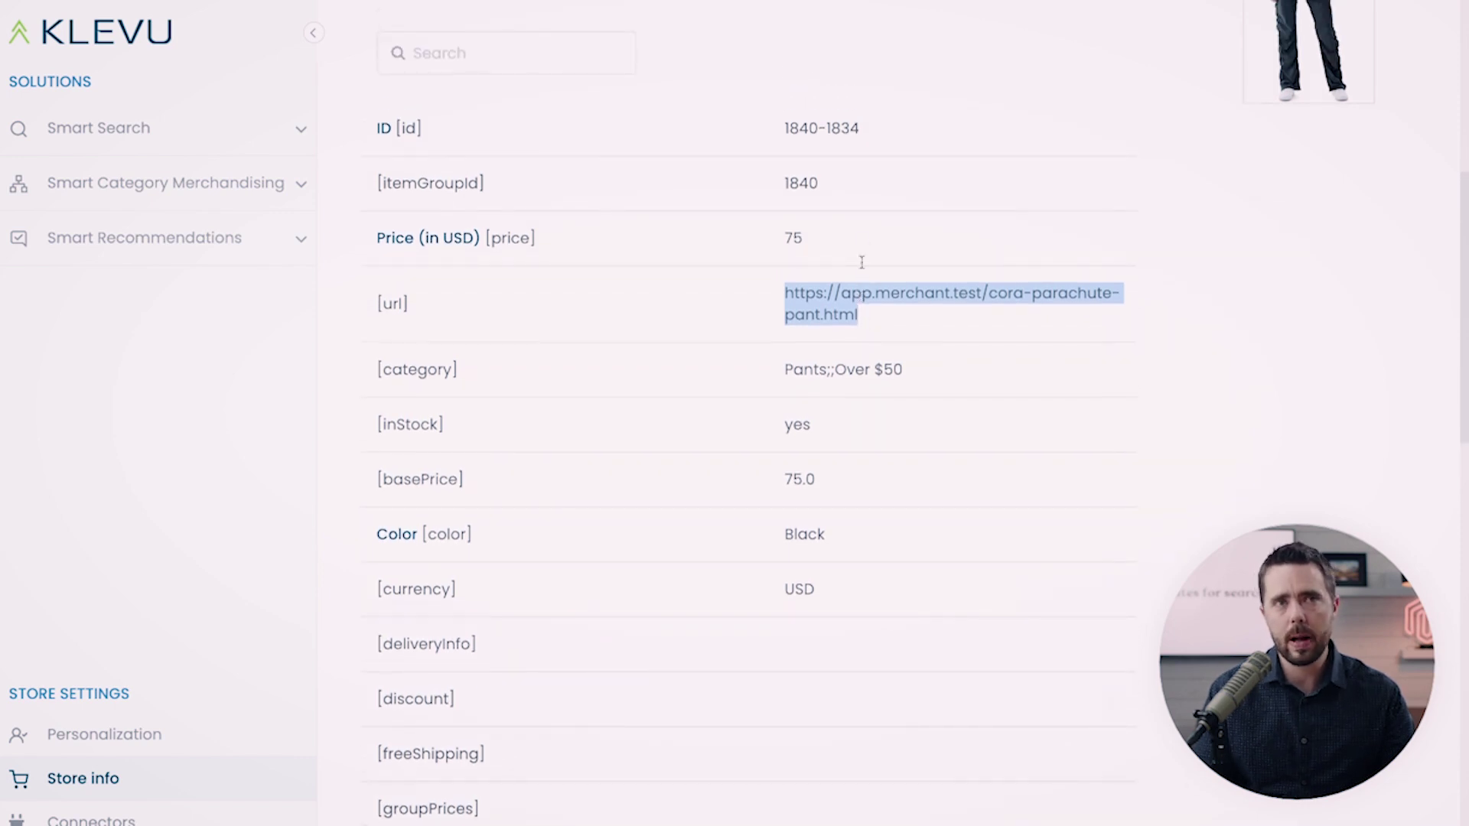
left_click(865, 226)
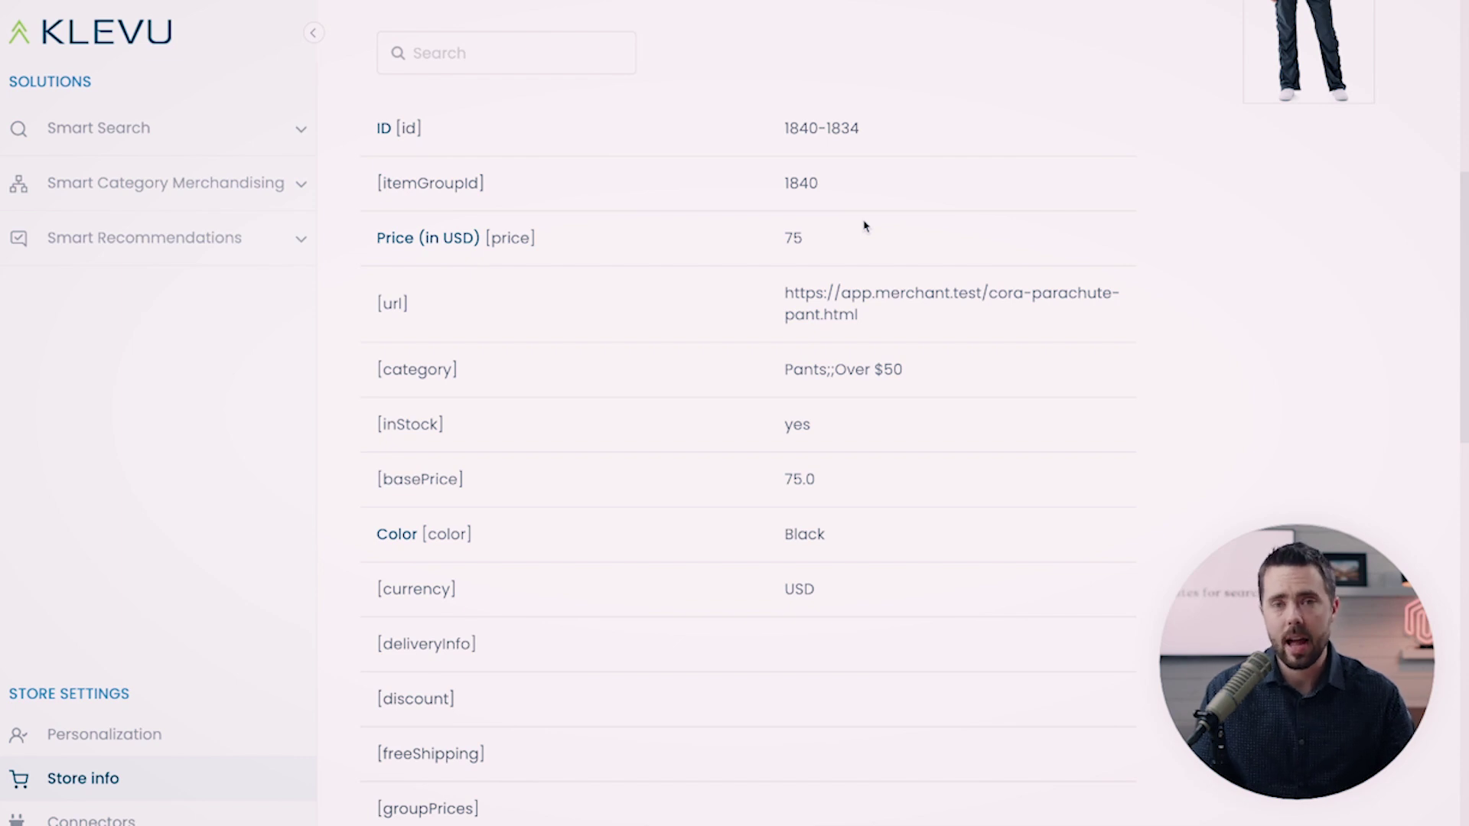
scroll(865, 226, "up", 1)
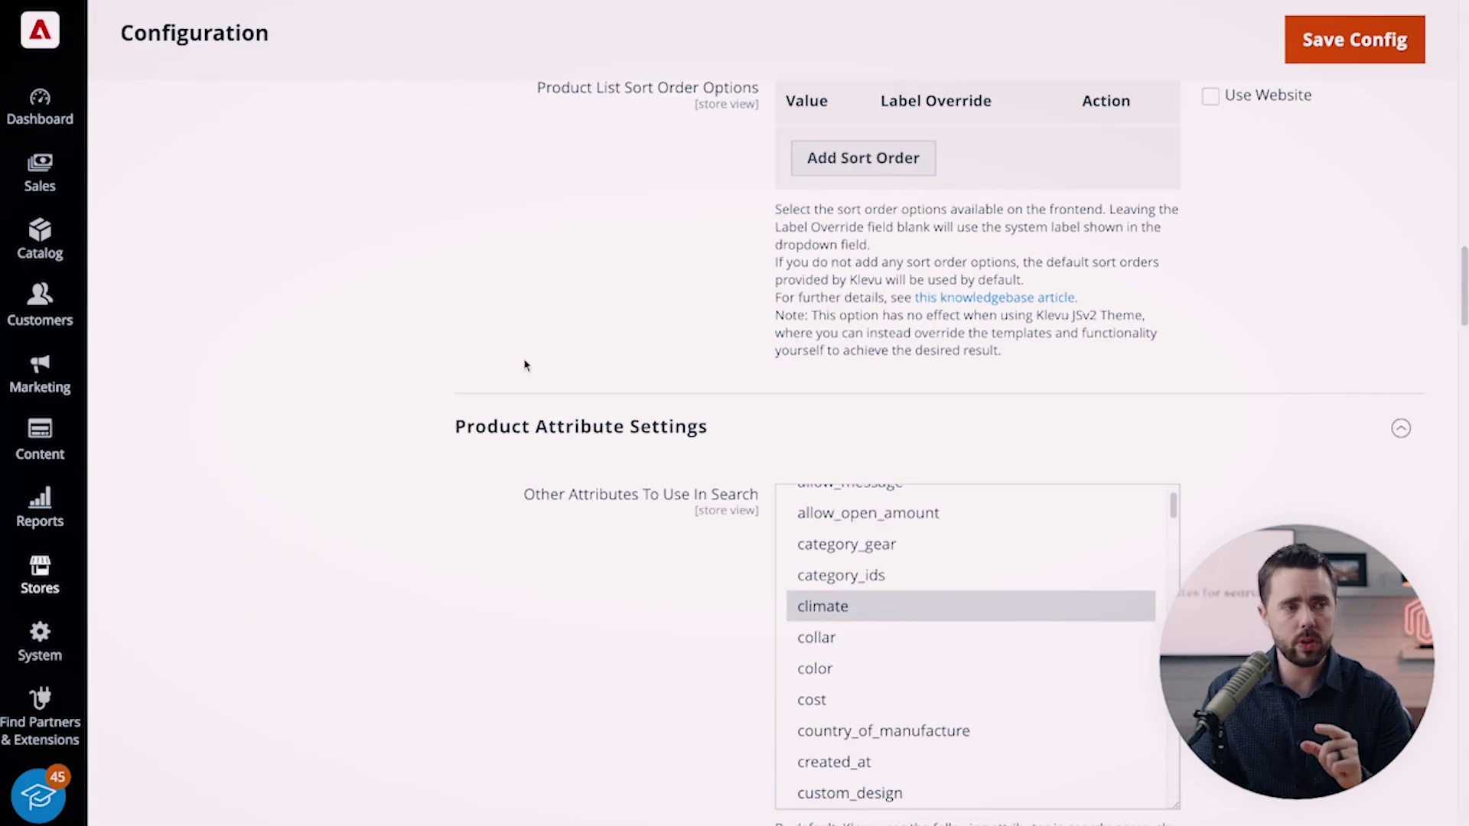
Step: Highlight the Crown Summit Backpack's Default Store Boost value of 2.5
scroll(525, 365, "down", 3)
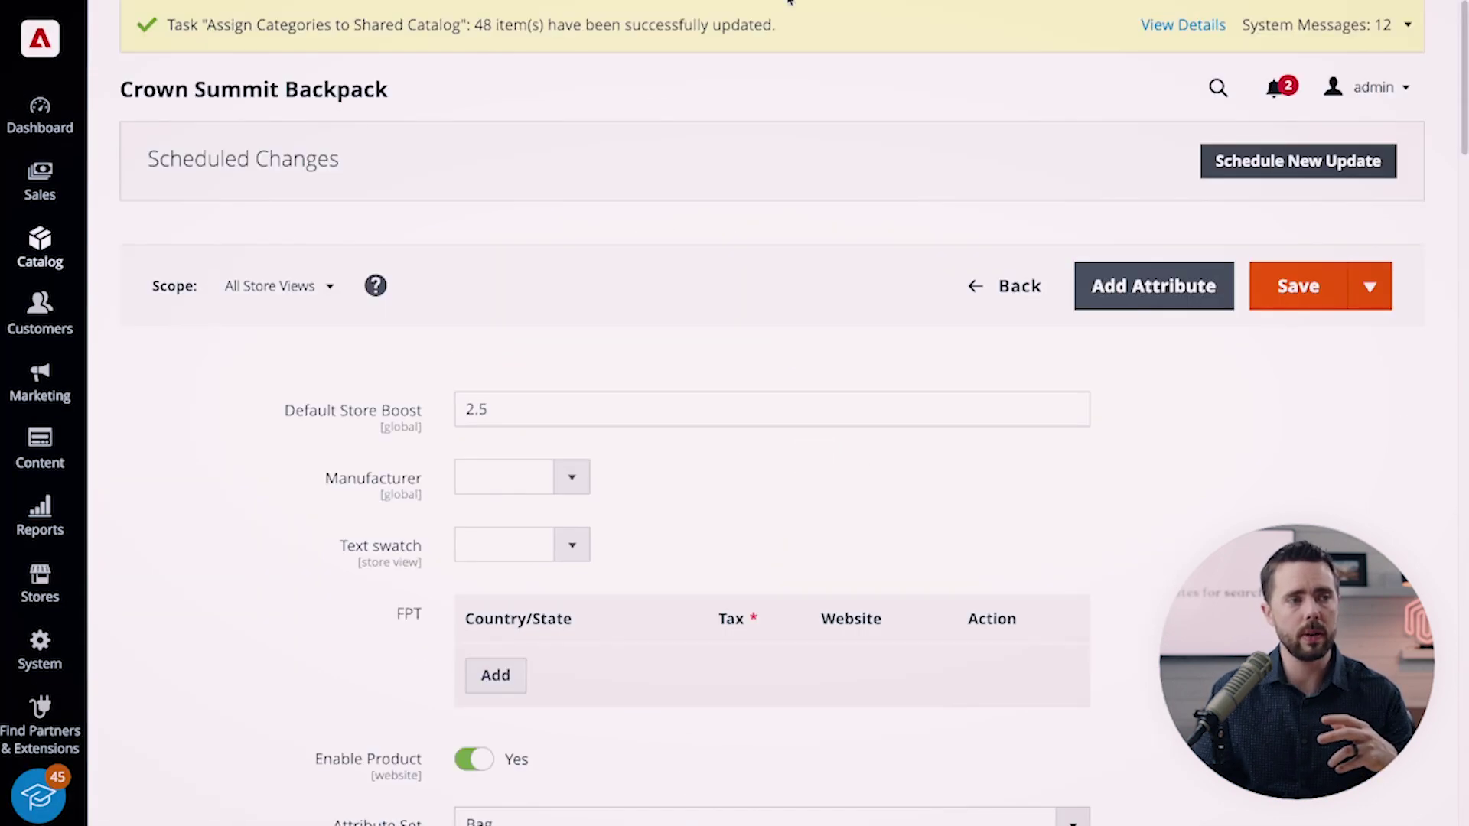
left_click_drag(188, 90, 297, 90)
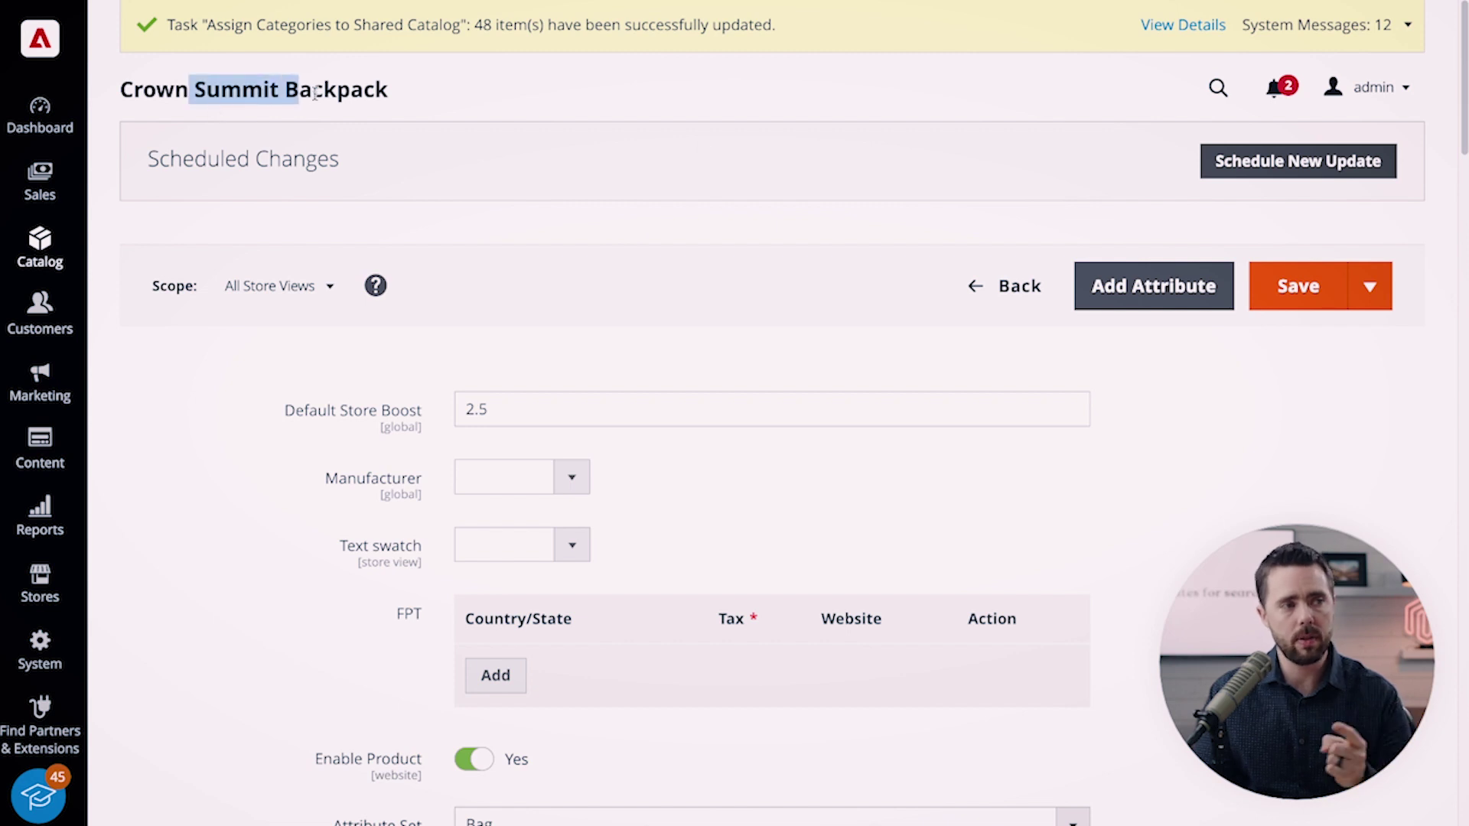
left_click(317, 221)
left_click_drag(283, 420, 811, 397)
left_click(811, 396)
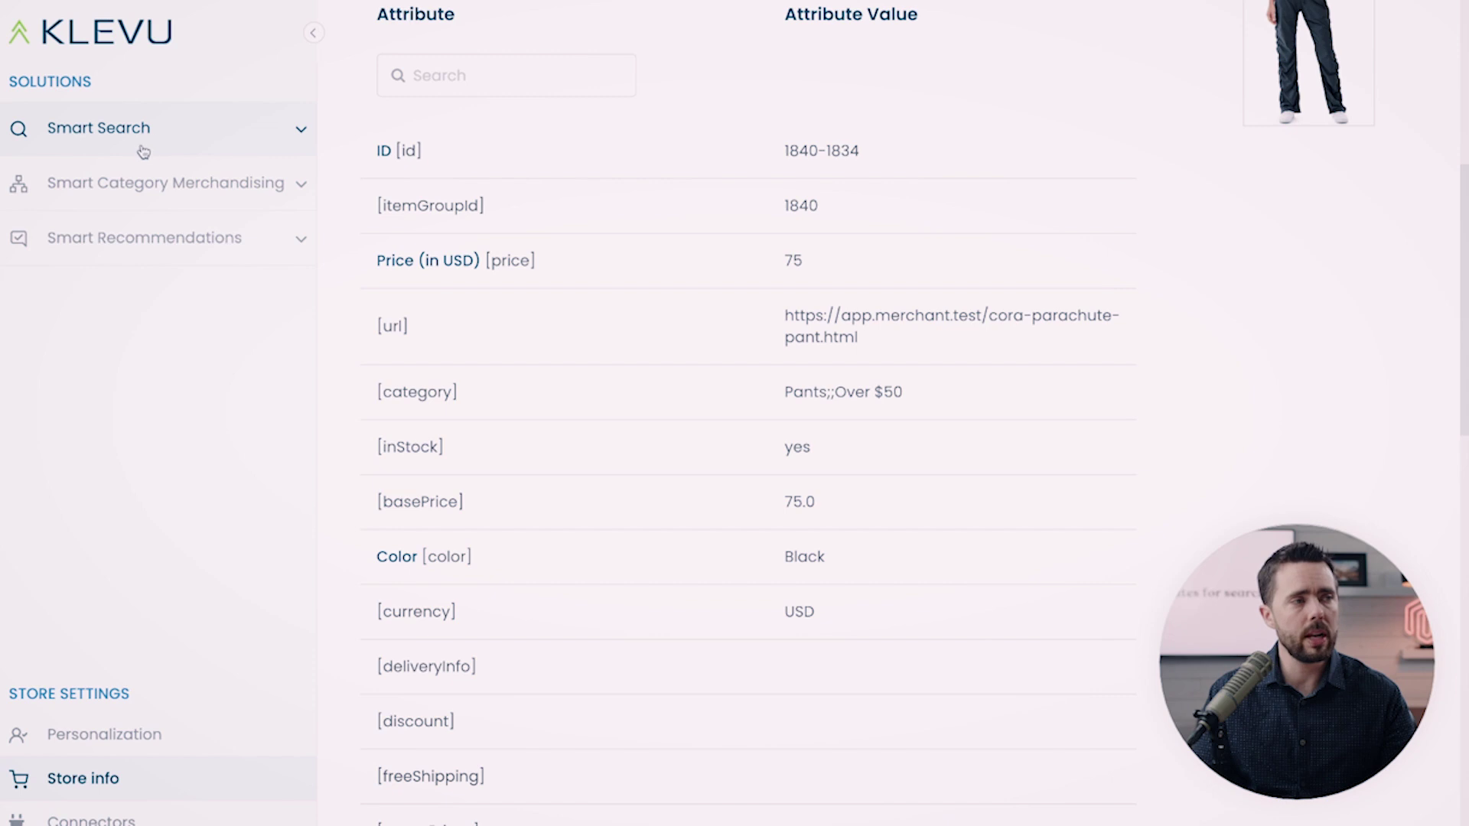
Step: Go to Smart Search Promotions and highlight the Product Level Score legend
left_click(138, 139)
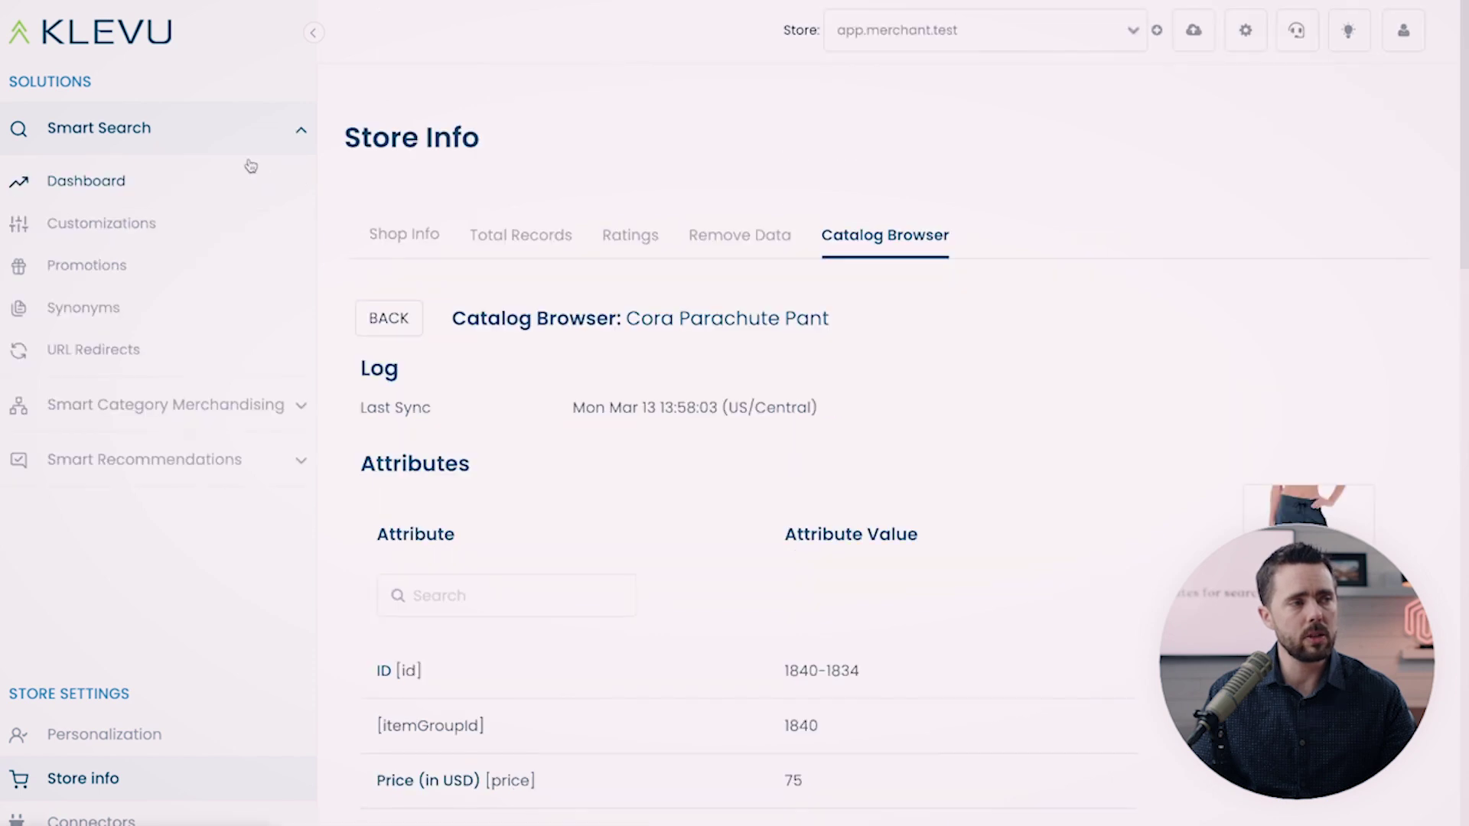
left_click(95, 266)
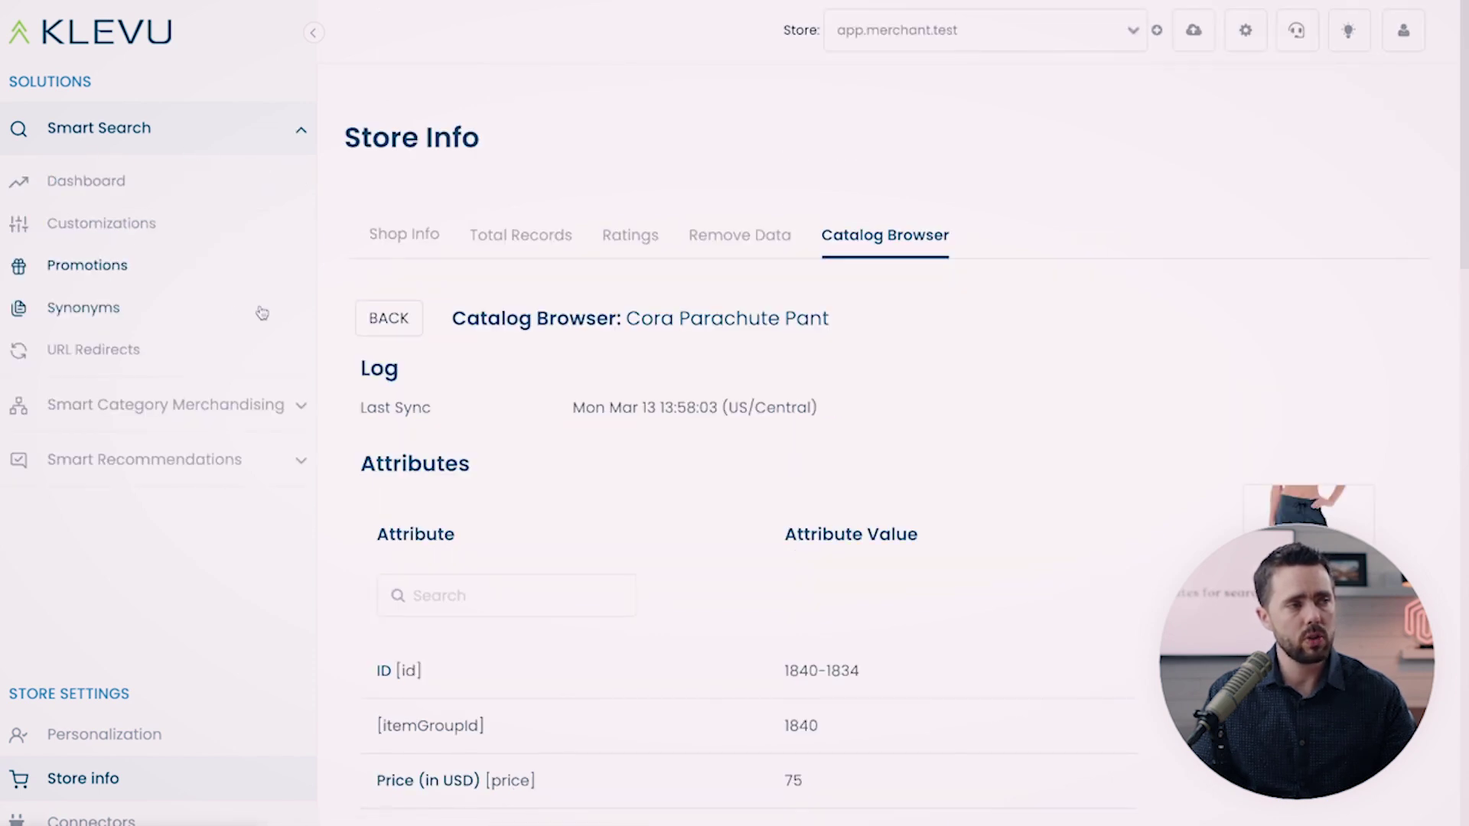
scroll(18, 268, "down", 3)
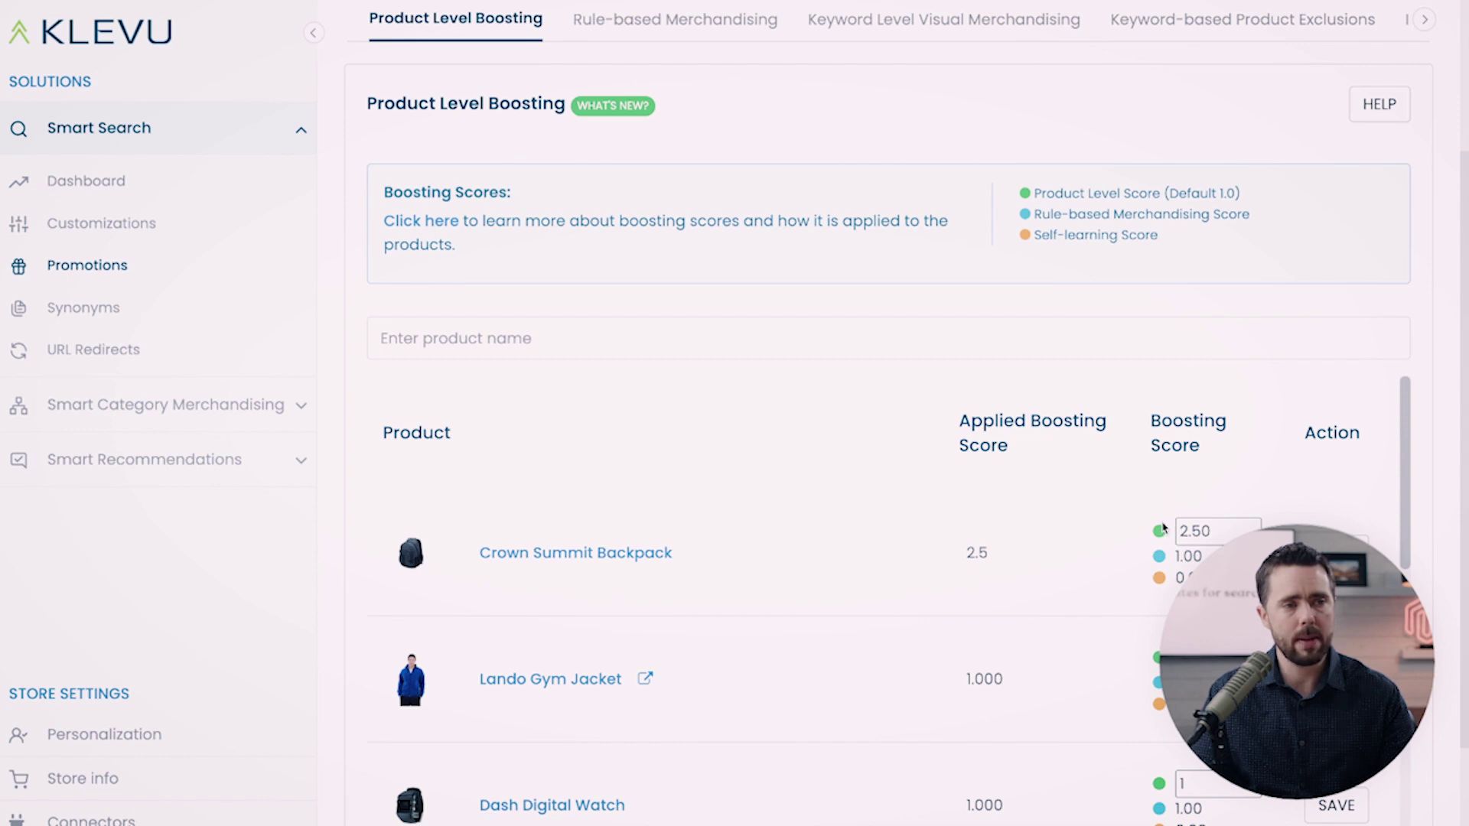
left_click_drag(1029, 198, 1318, 208)
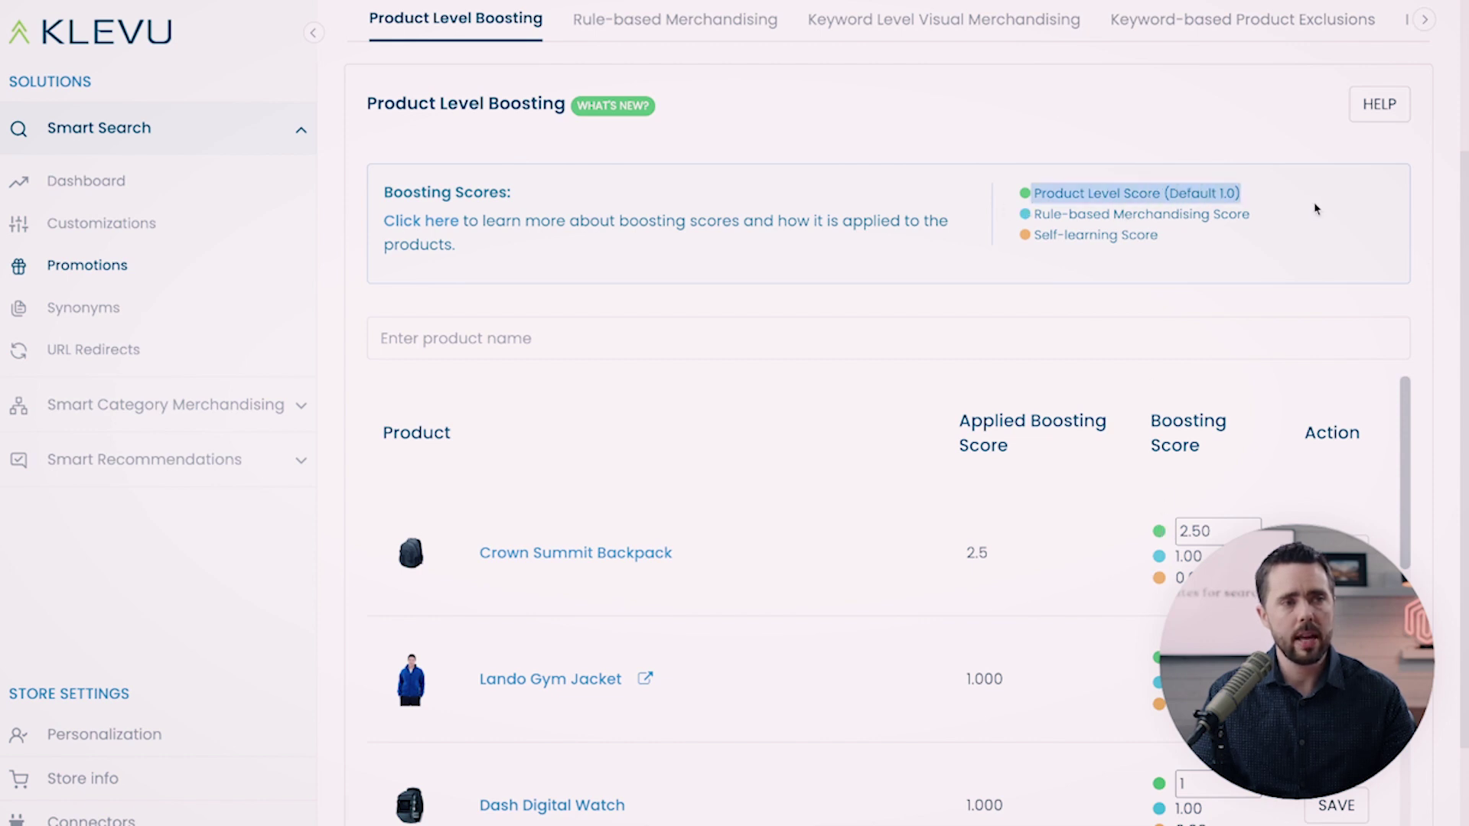
double_click(1060, 193)
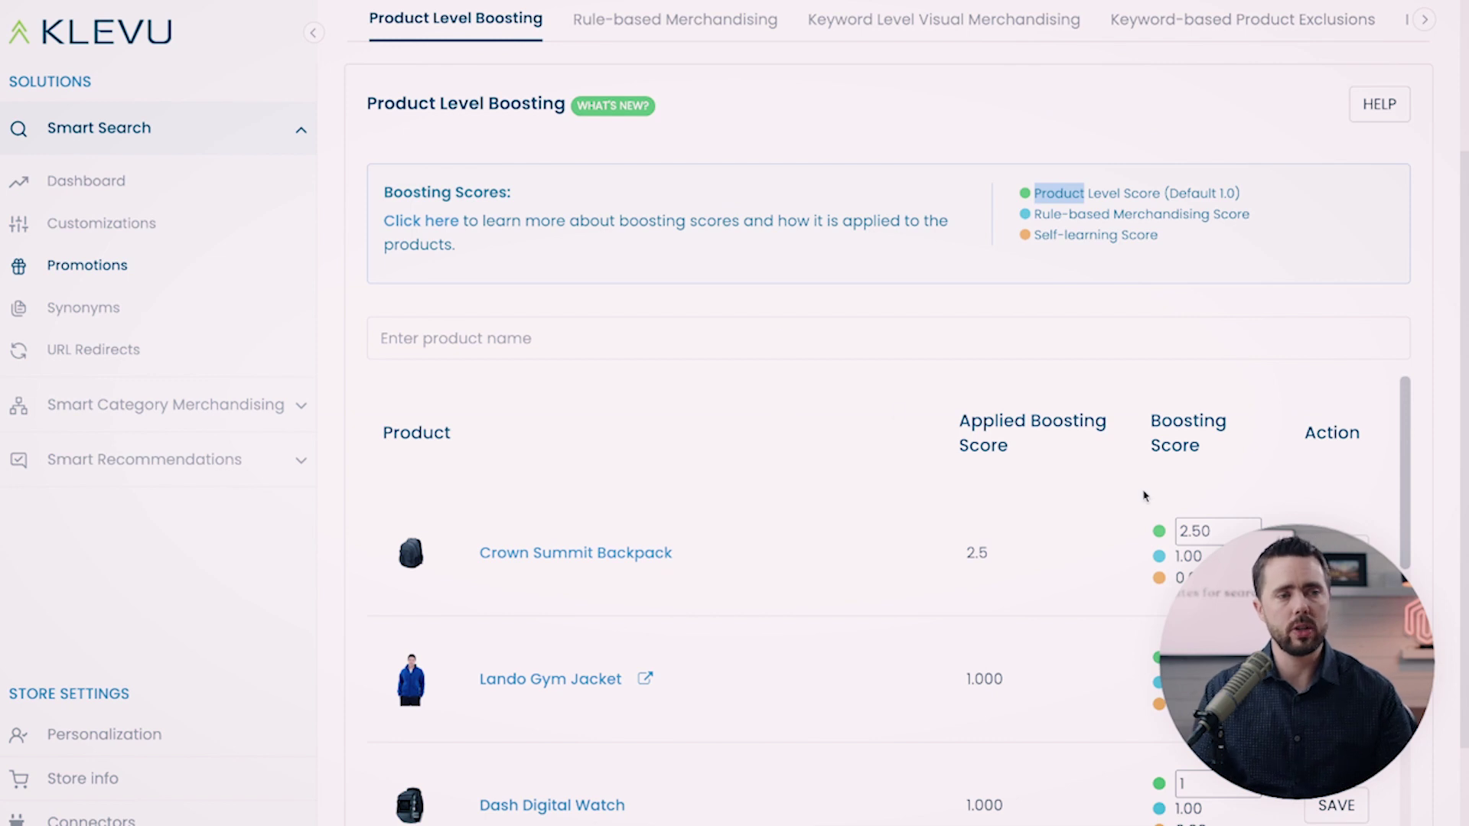
Step: Select Crown Summit Backpack's 2.50 score in the Product Level Boosting table
double_click(1220, 524)
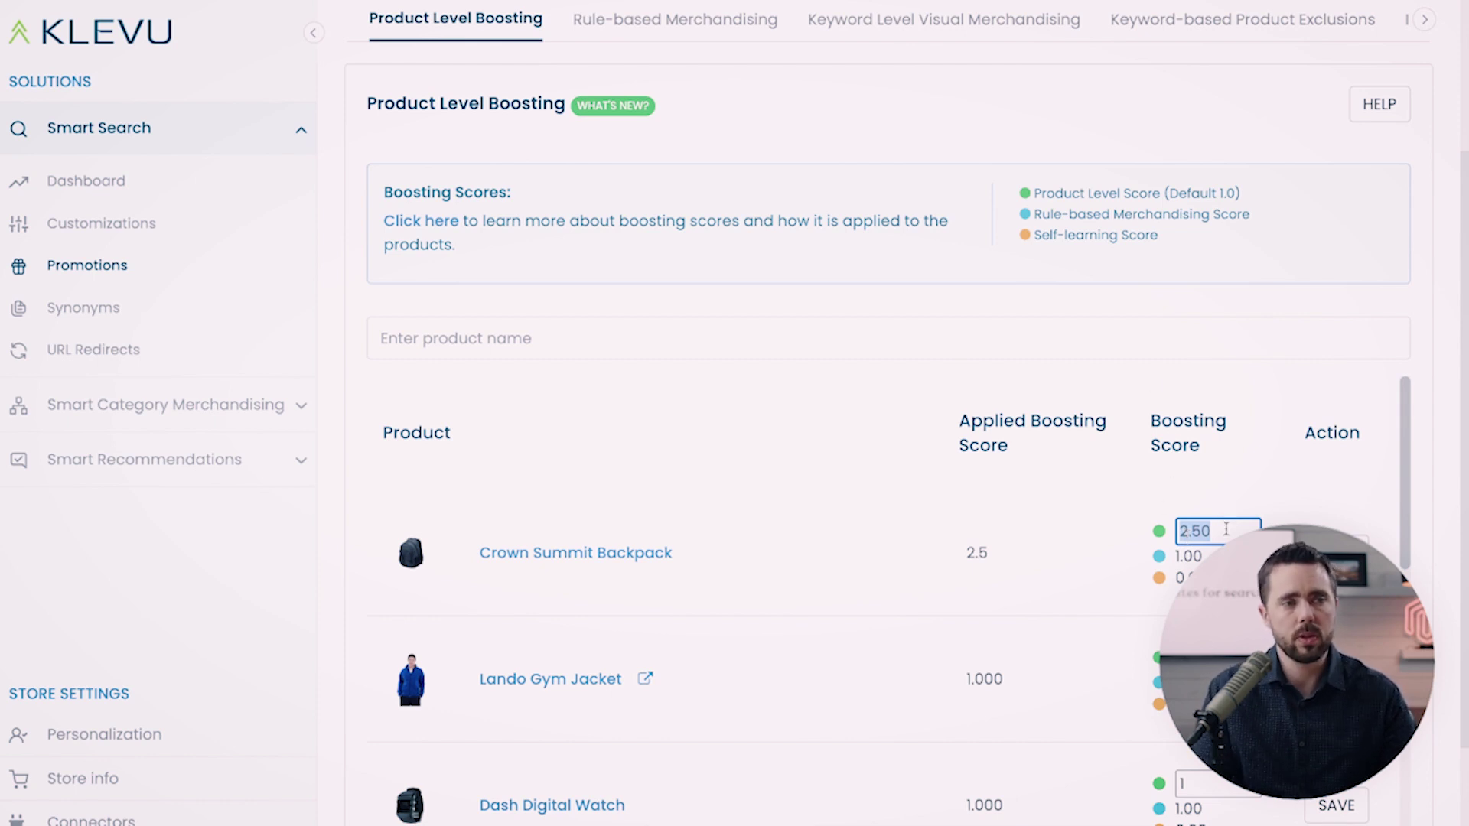
scroll(1122, 503, "down", 2)
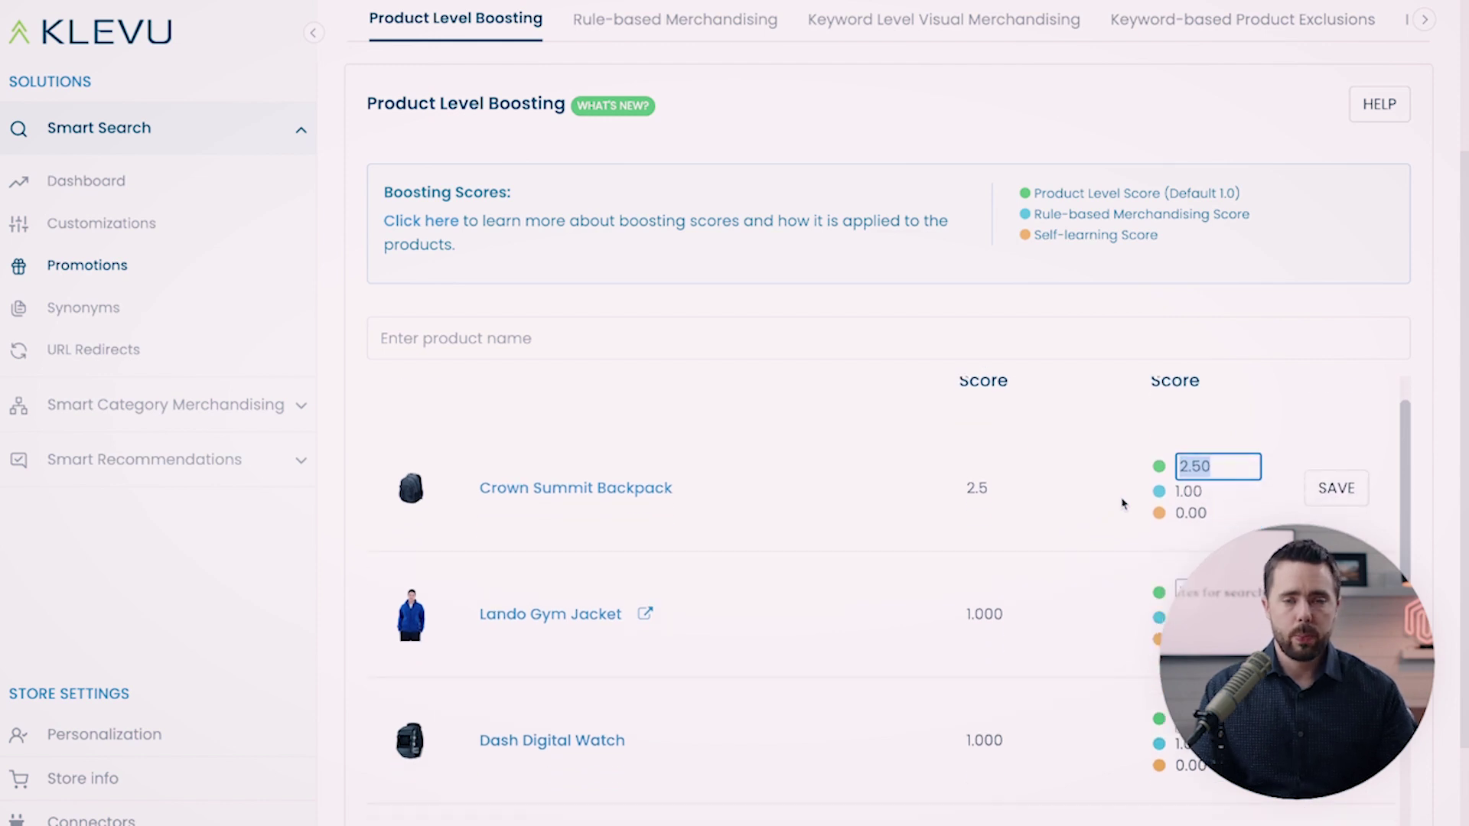
scroll(1122, 503, "up", 1)
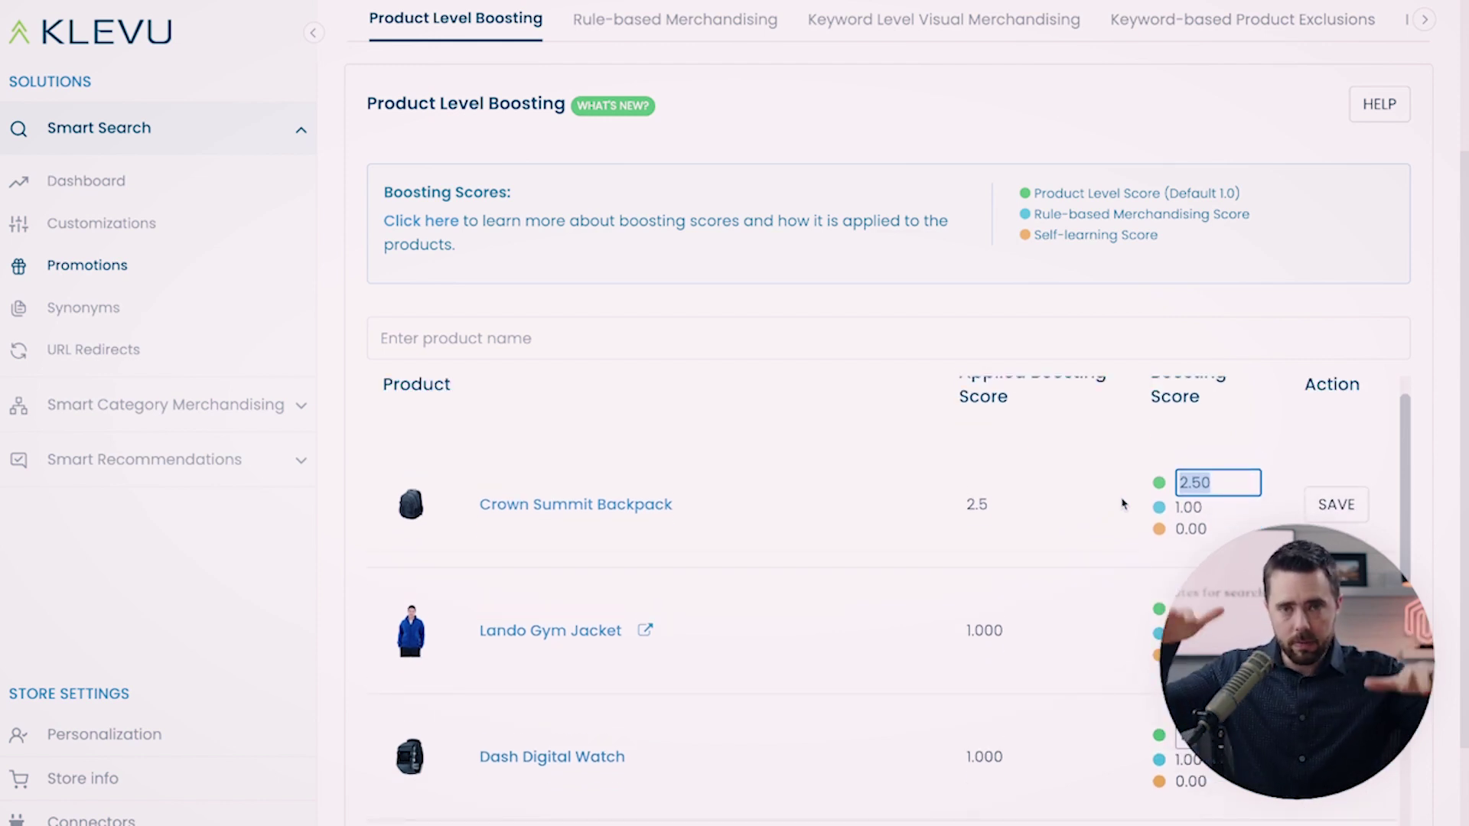
scroll(1122, 504, "up", 4)
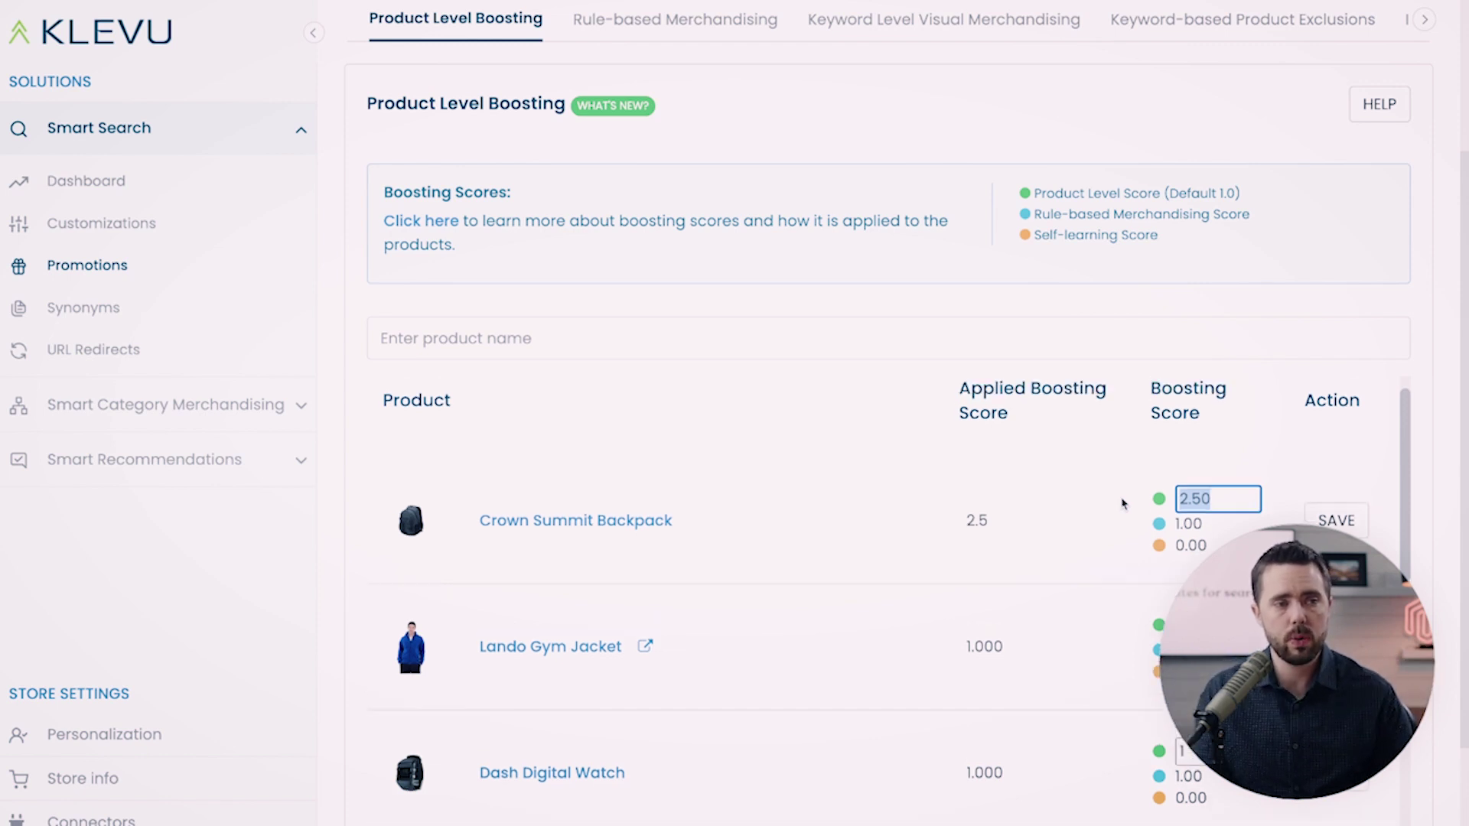
scroll(1113, 504, "down", 3)
scroll(1113, 504, "down", 1)
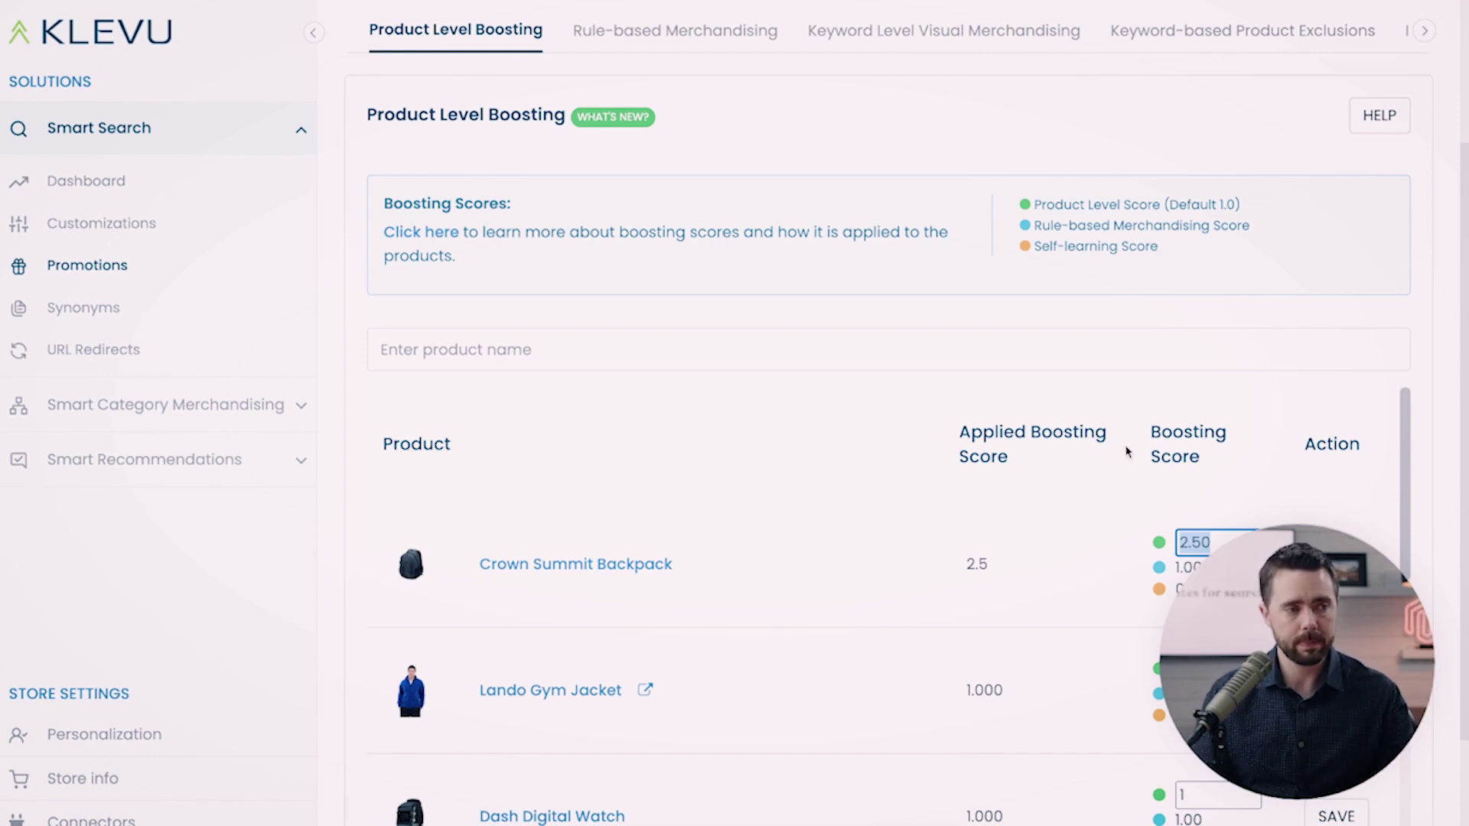
scroll(1125, 451, "down", 2)
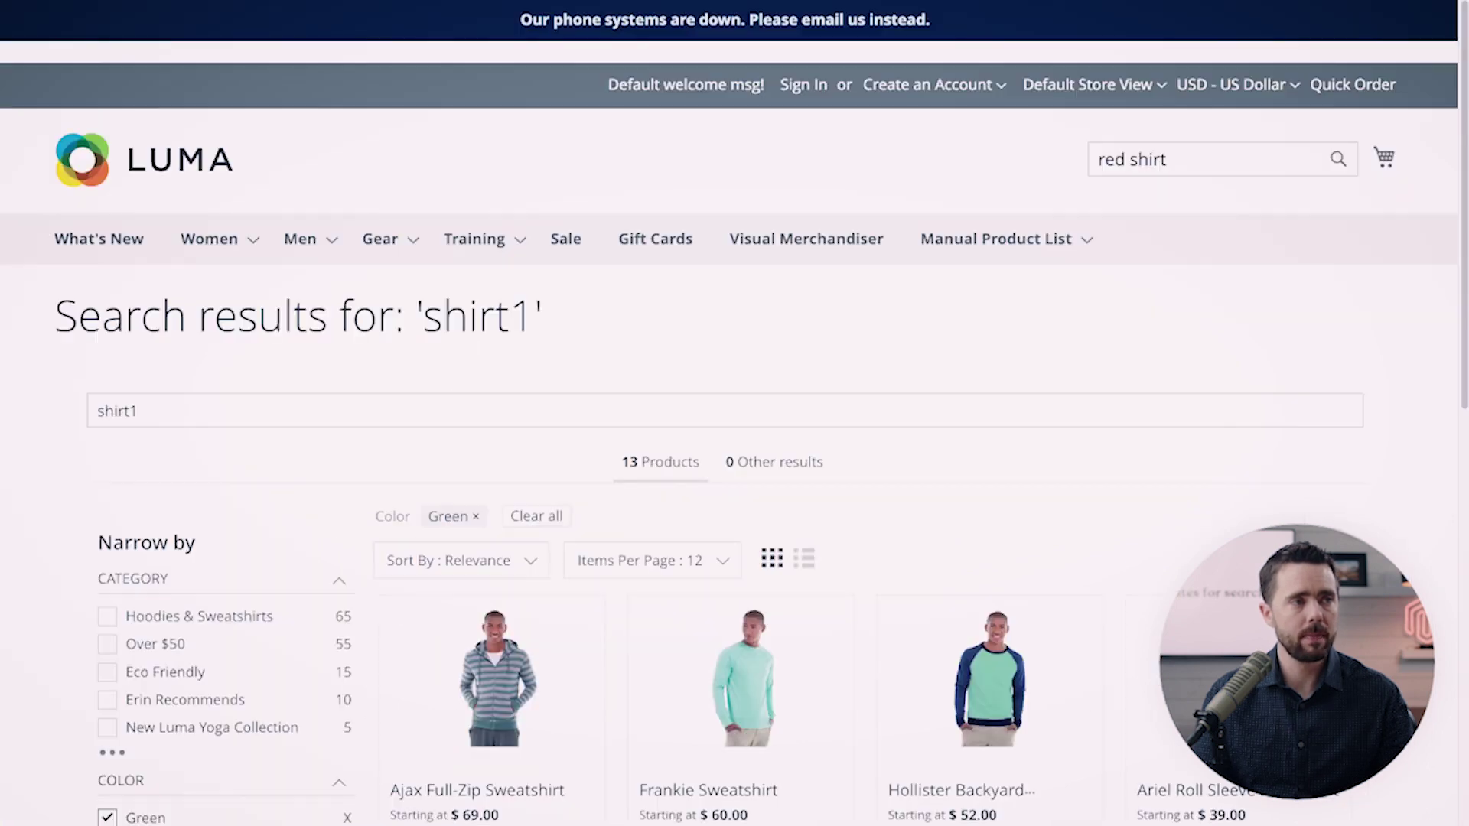
Step: Search the storefront for 'backpack', trying 'fusion backpack' and 'black backpack' before reverting
left_click(417, 416)
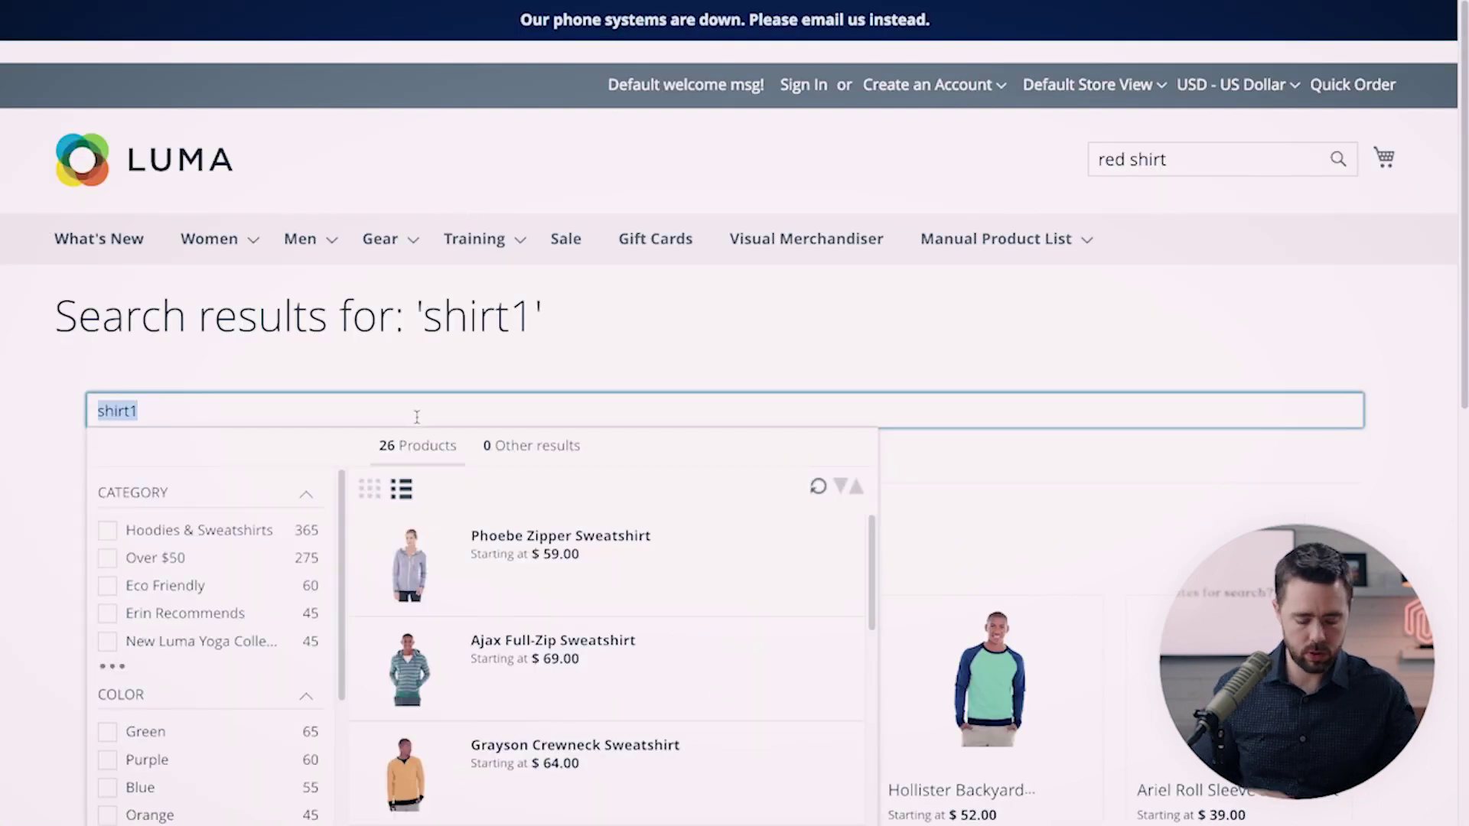
type("backpack")
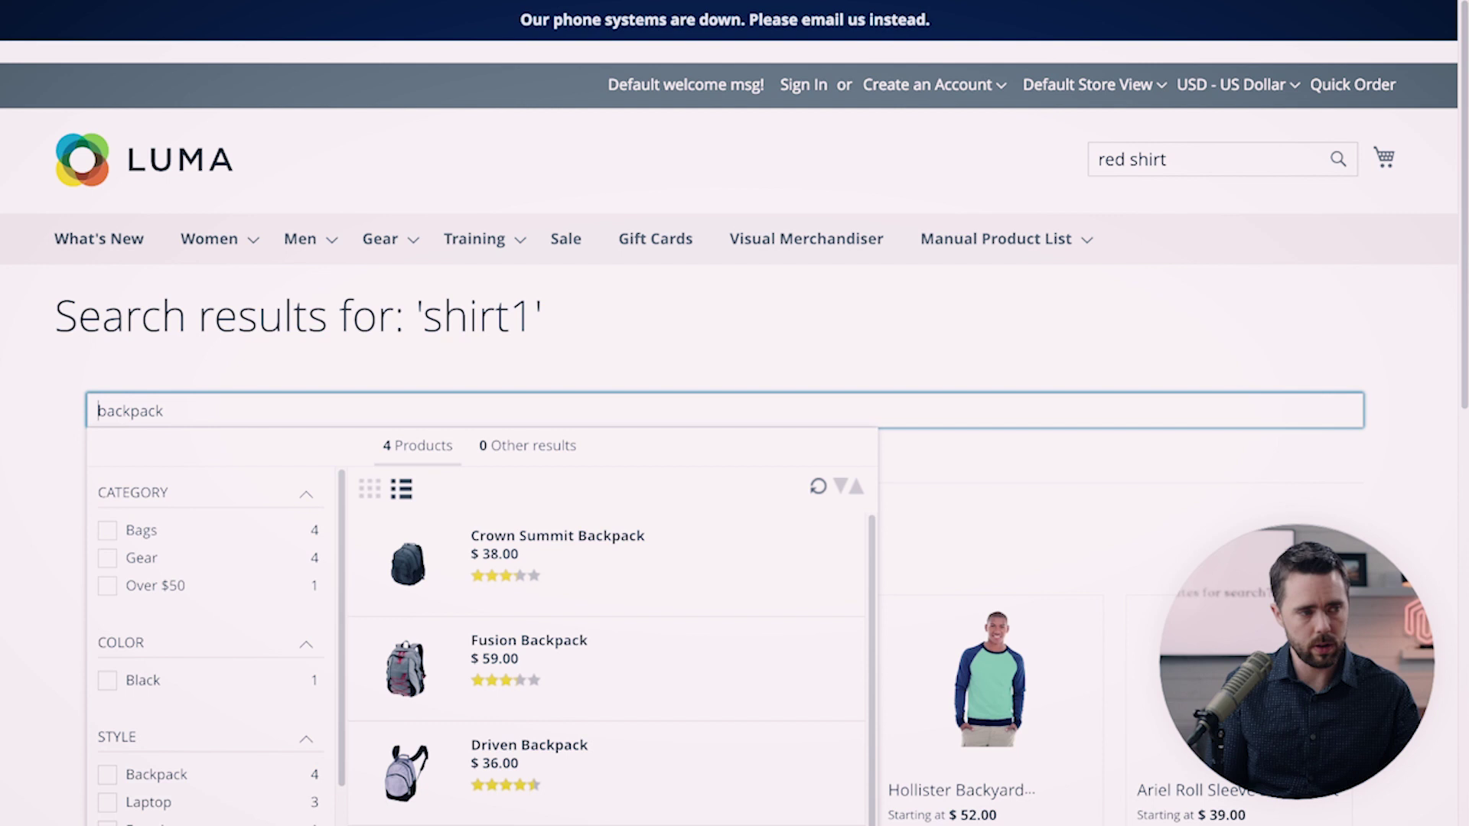
type("fusion")
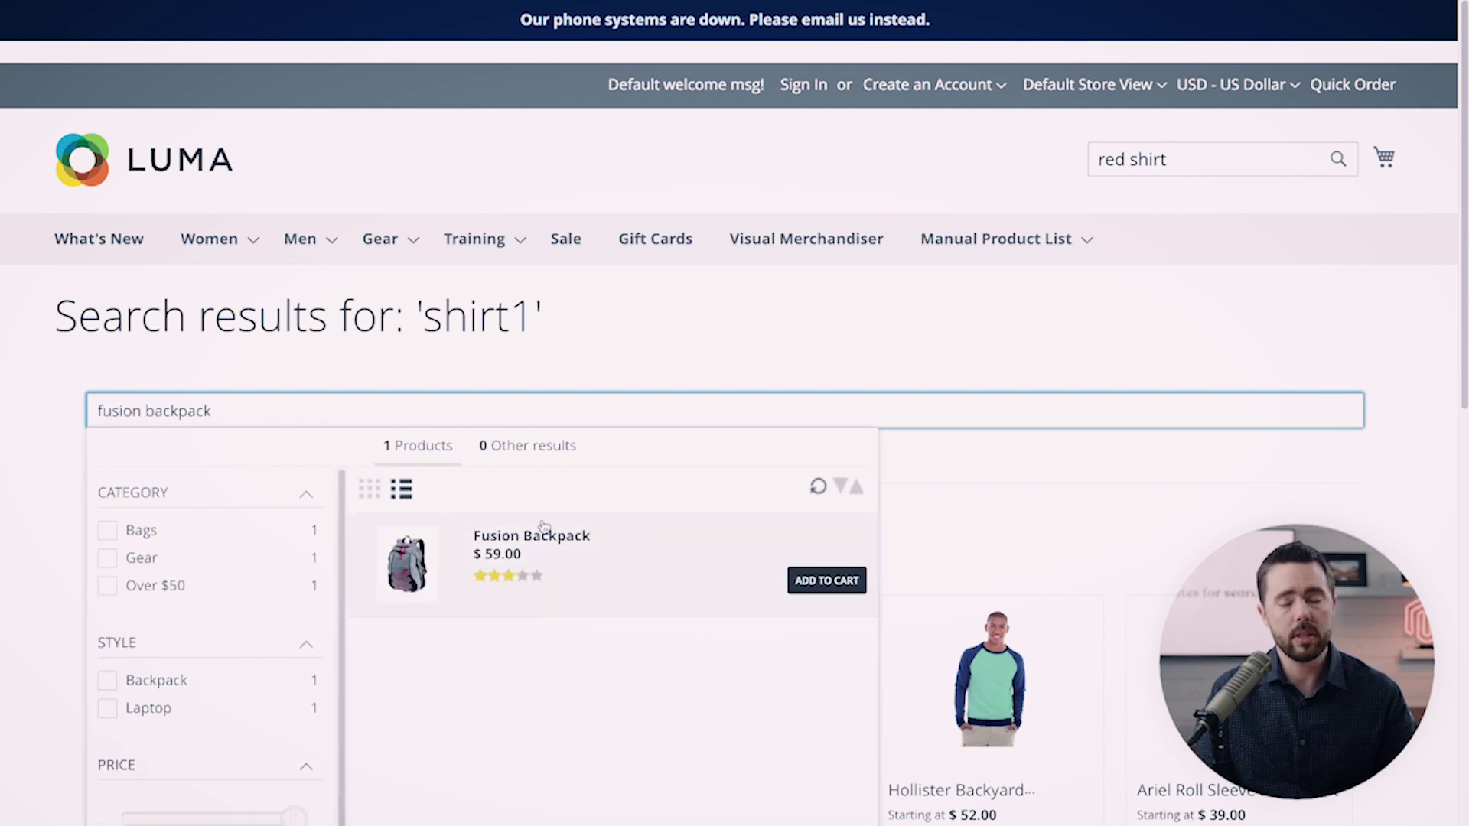
double_click(130, 414)
type("black")
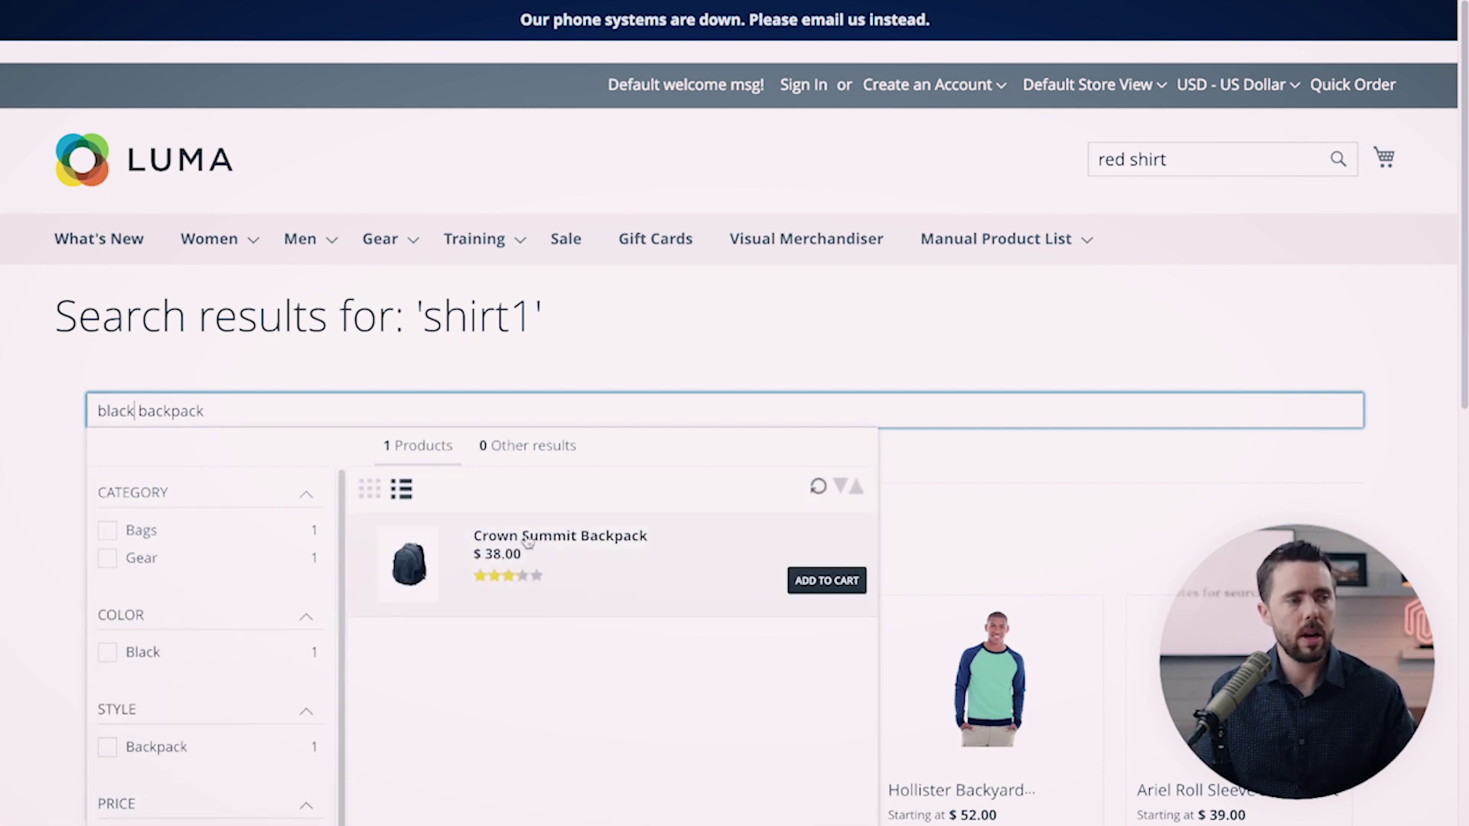
double_click(118, 414)
key("BackSpace")
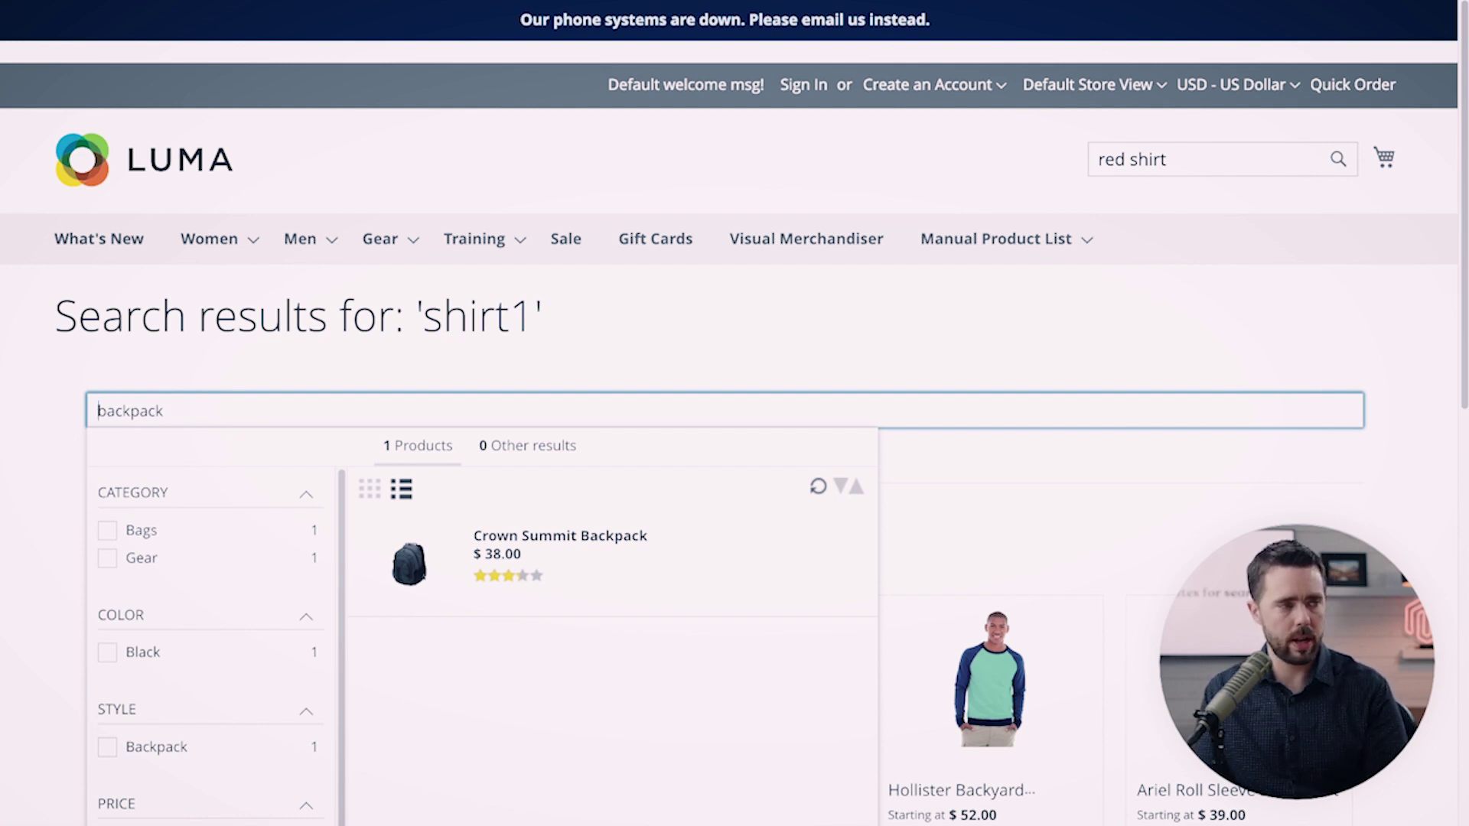
Step: Review the 'backpack' results, where Crown Summit Backpack ranks first of four
scroll(539, 719, "down", 1)
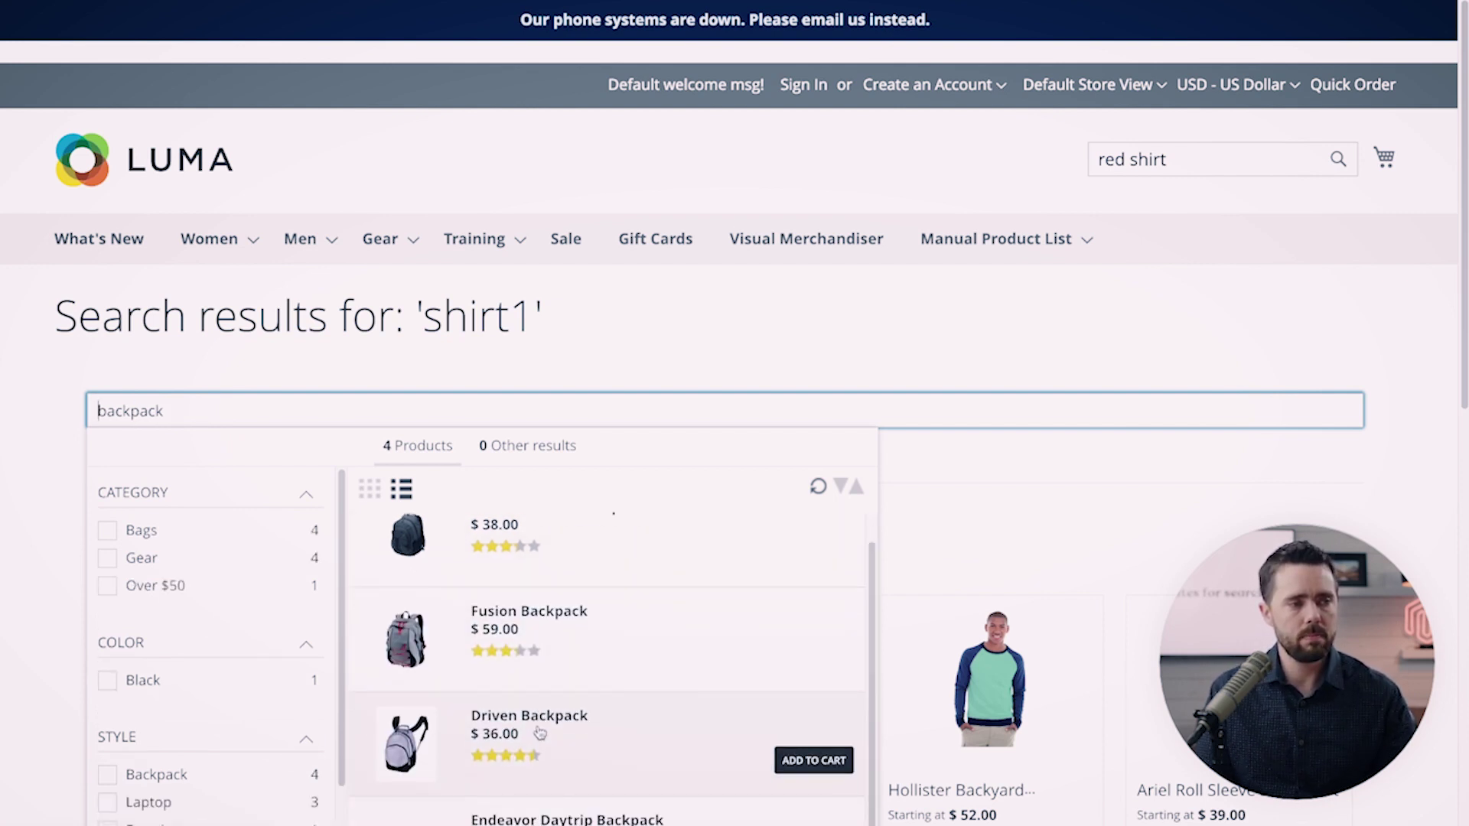
scroll(612, 635, "up", 1)
scroll(610, 688, "down", 1)
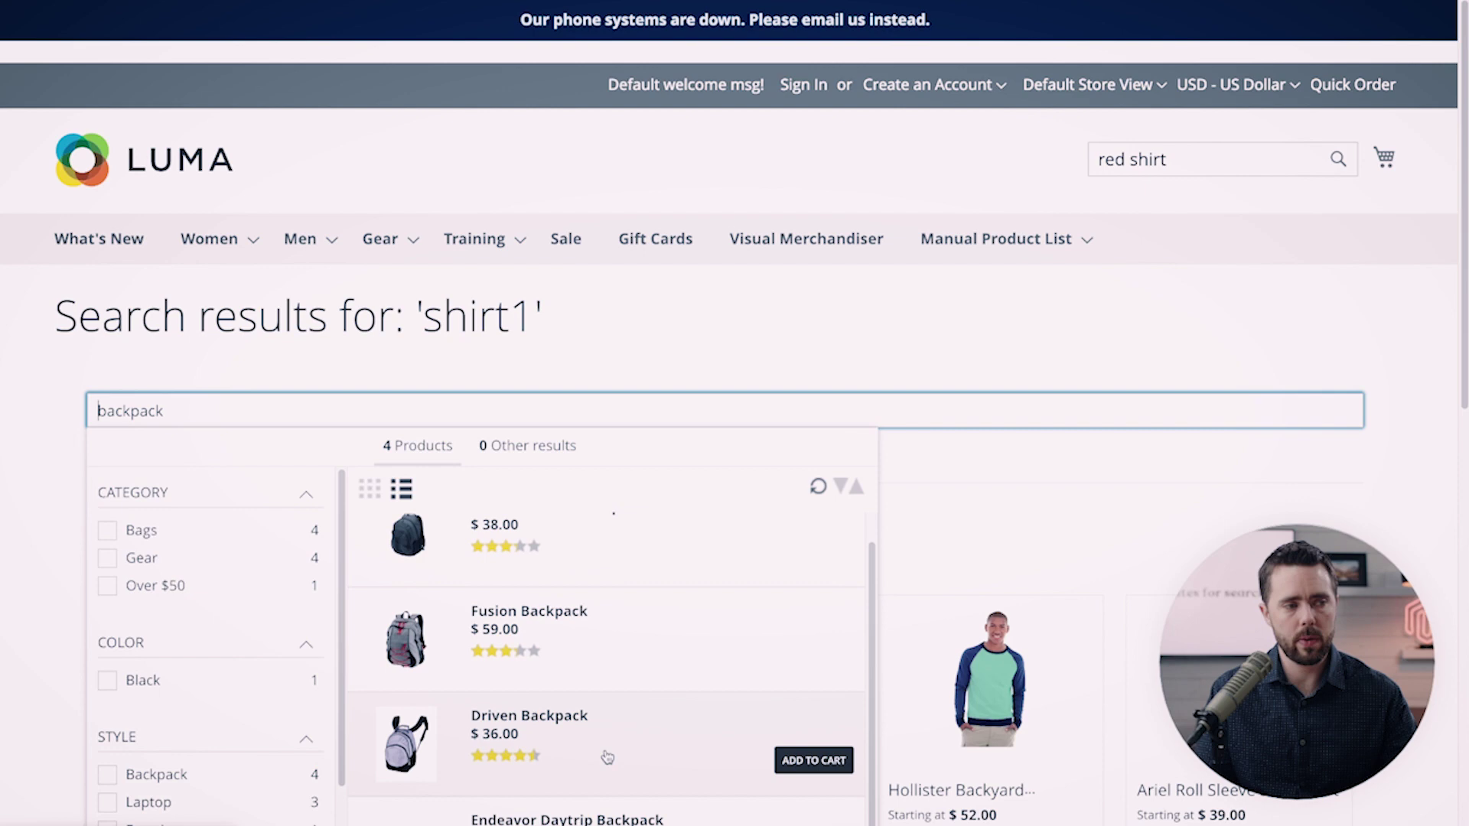
scroll(602, 716, "down", 5)
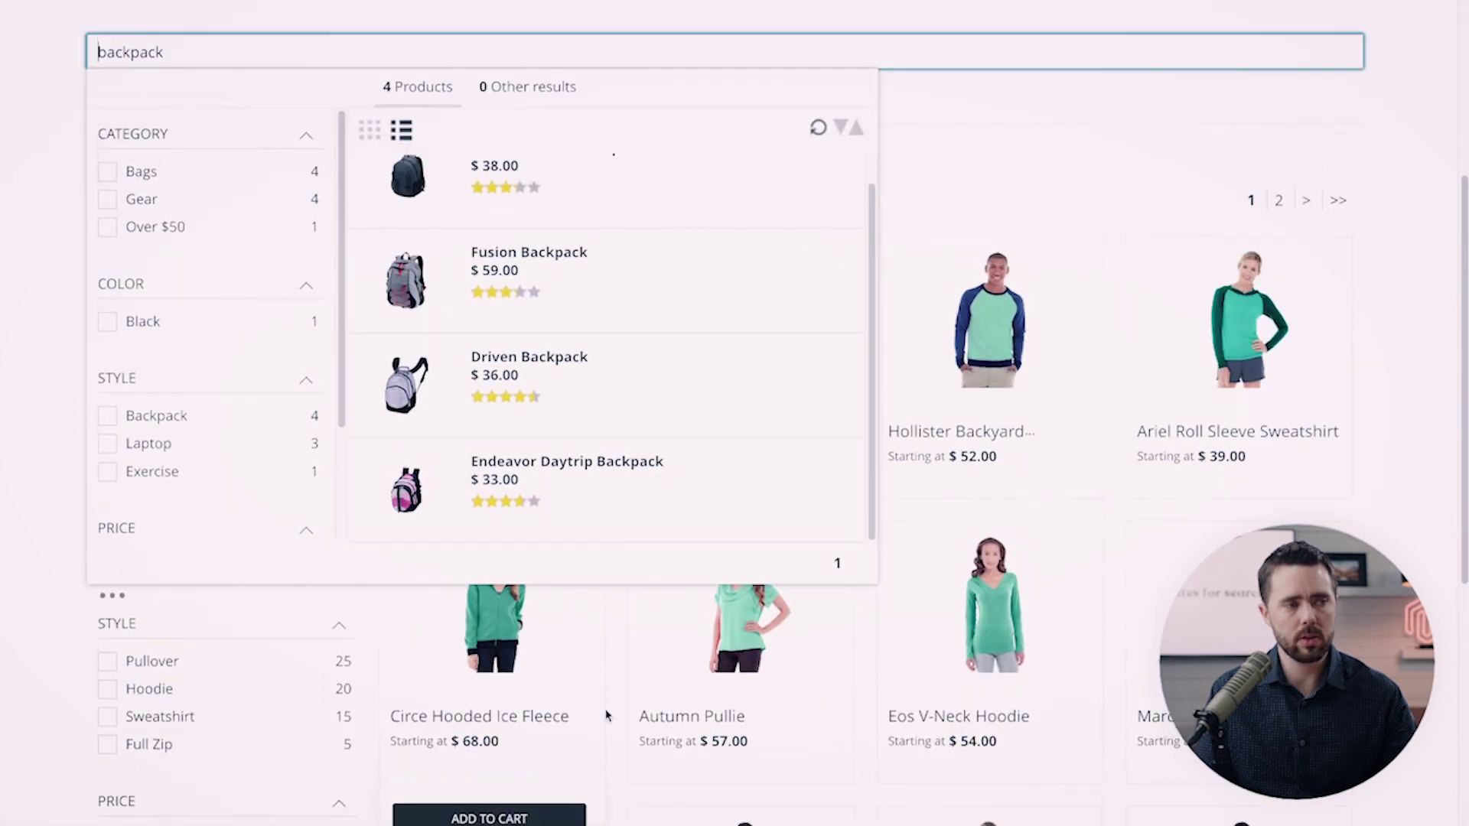
scroll(633, 364, "up", 1)
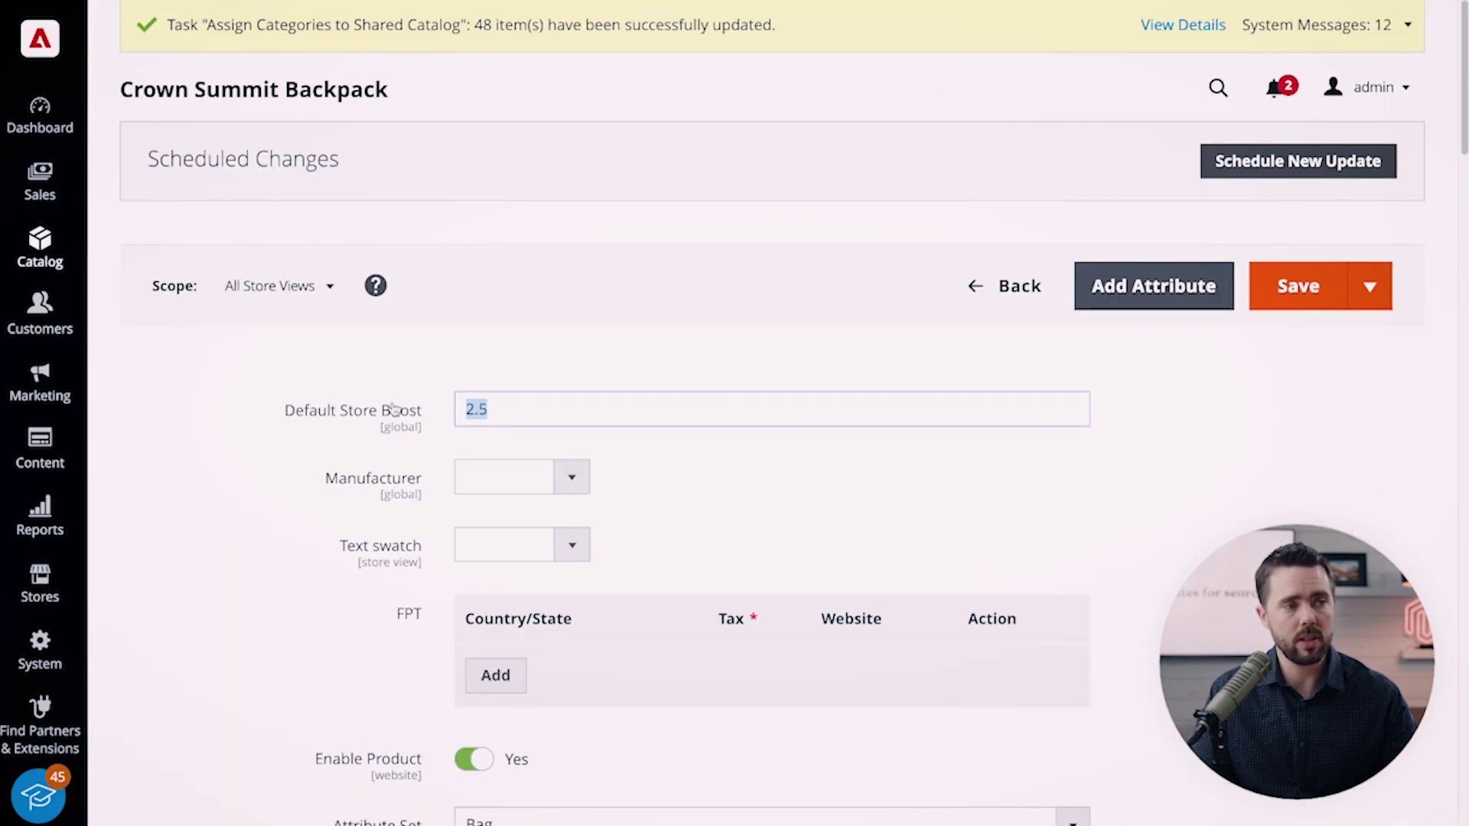
left_click(1106, 477)
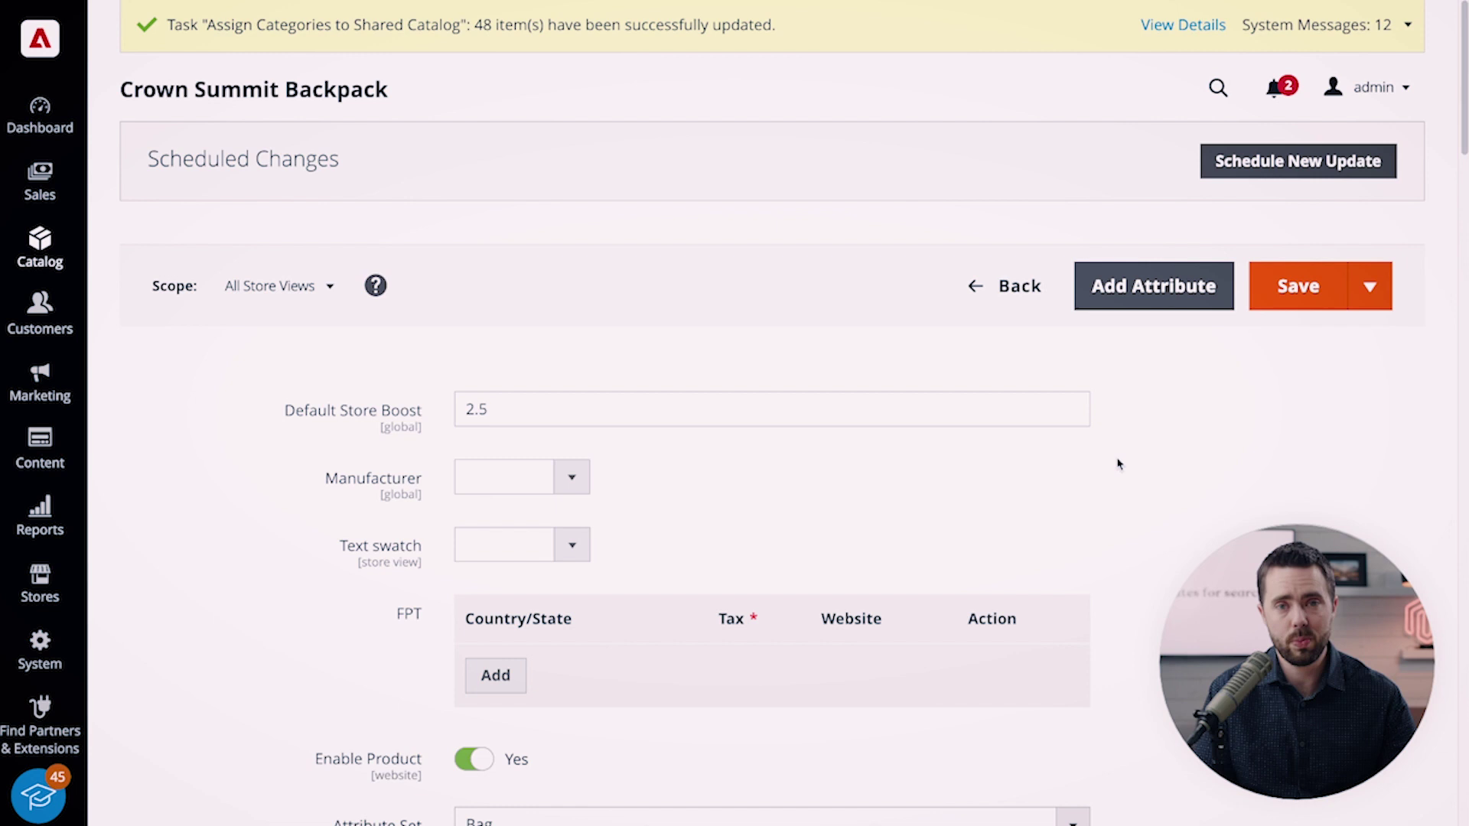
left_click_drag(222, 410, 1390, 416)
left_click(1390, 416)
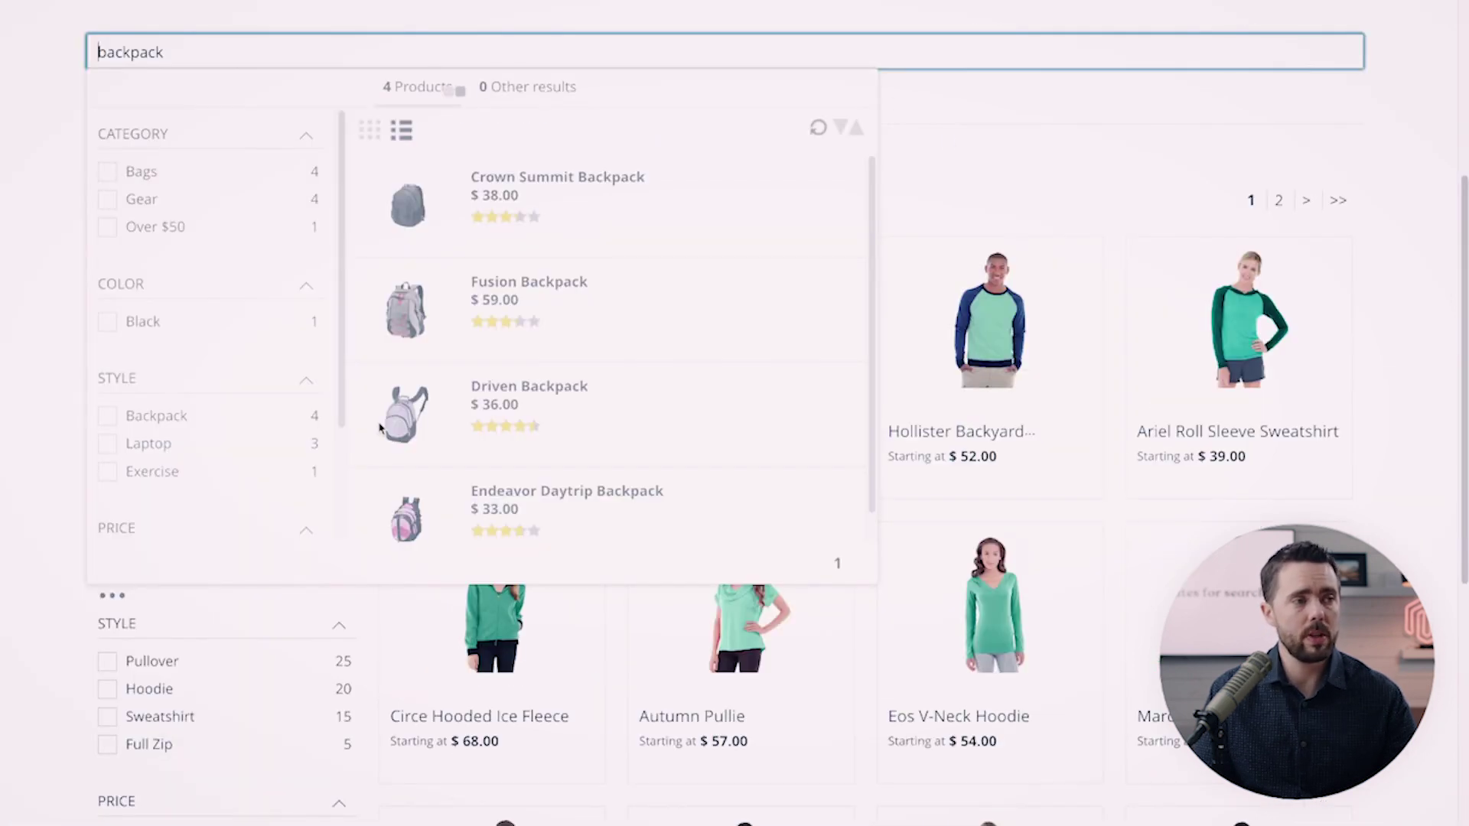
Step: Replace the search with 'black' and confirm Crown Summit Backpack tops the 64 results
triple_click(283, 49)
type("black")
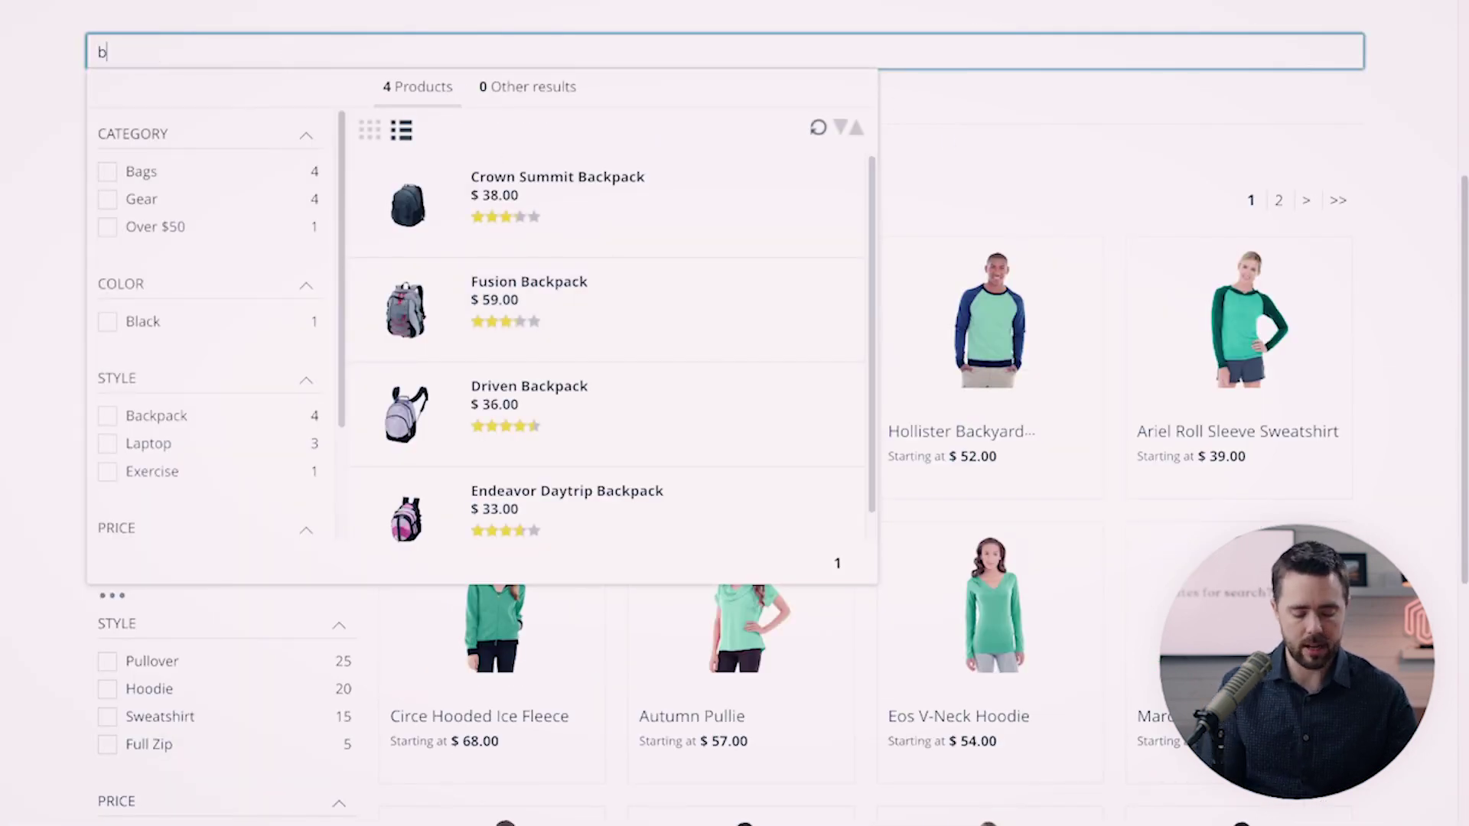
mouse_move(544, 200)
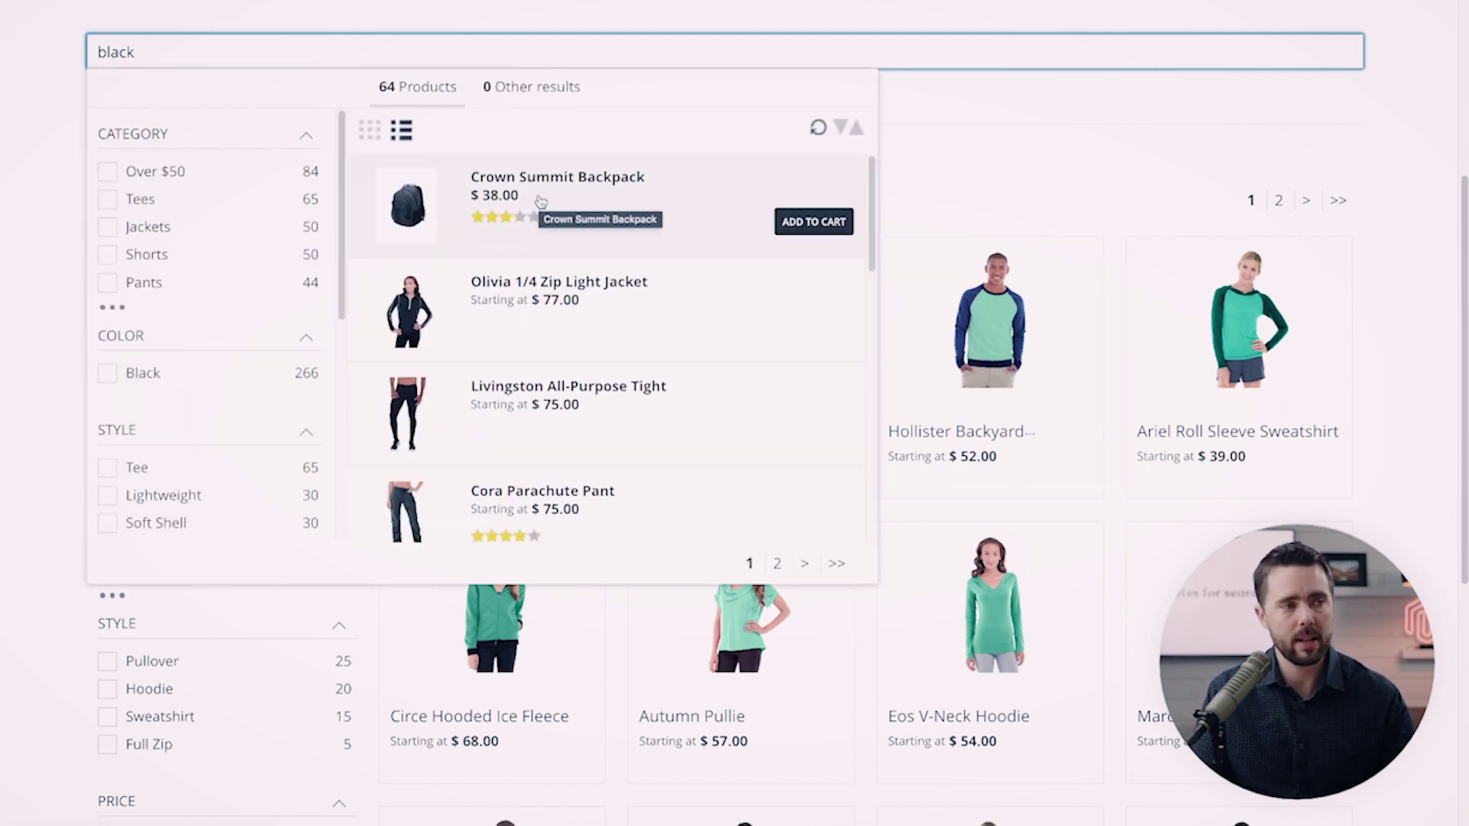
scroll(535, 370, "down", 10)
scroll(533, 413, "up", 15)
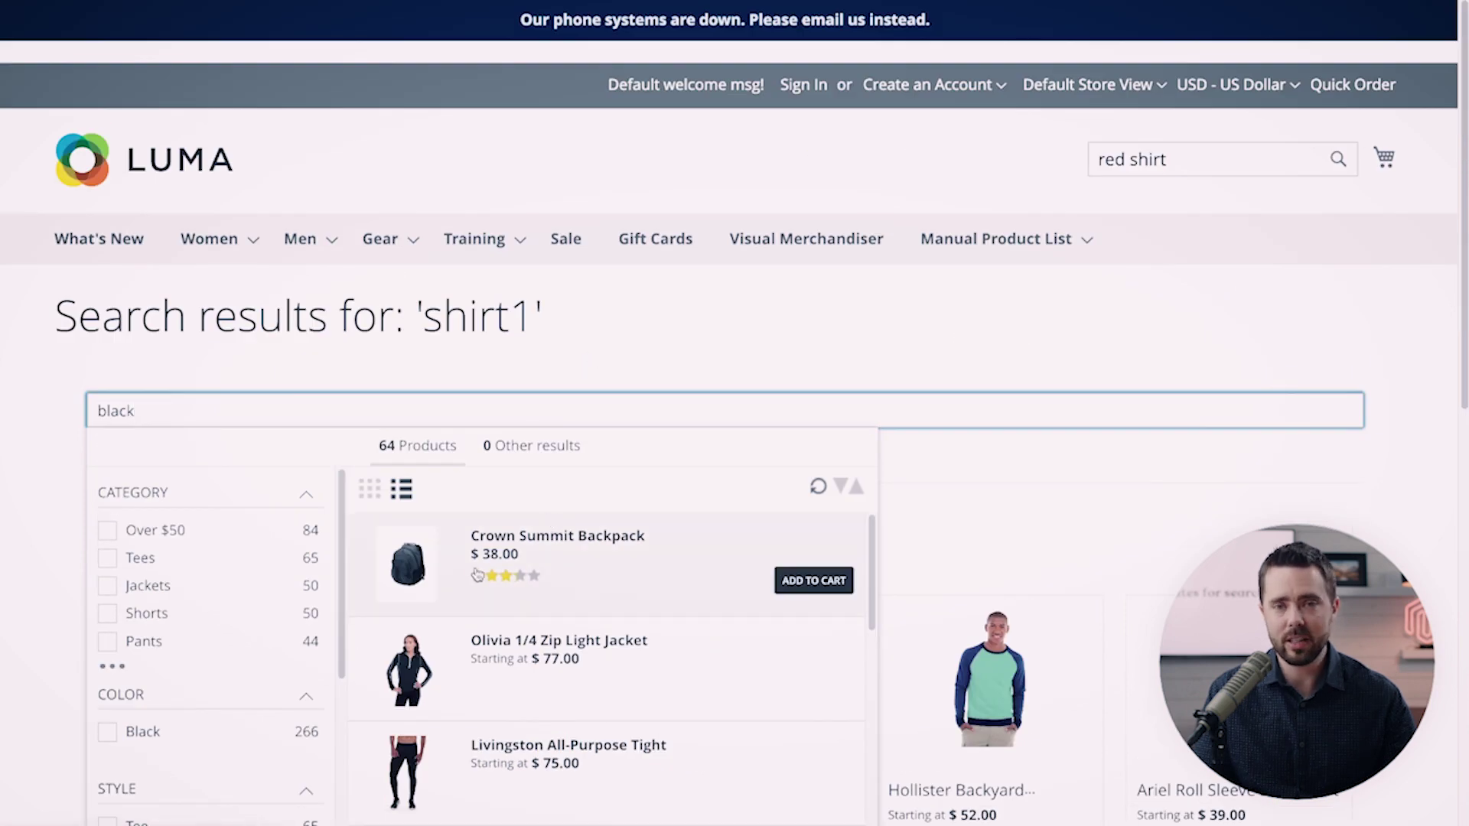
scroll(472, 661, "down", 1)
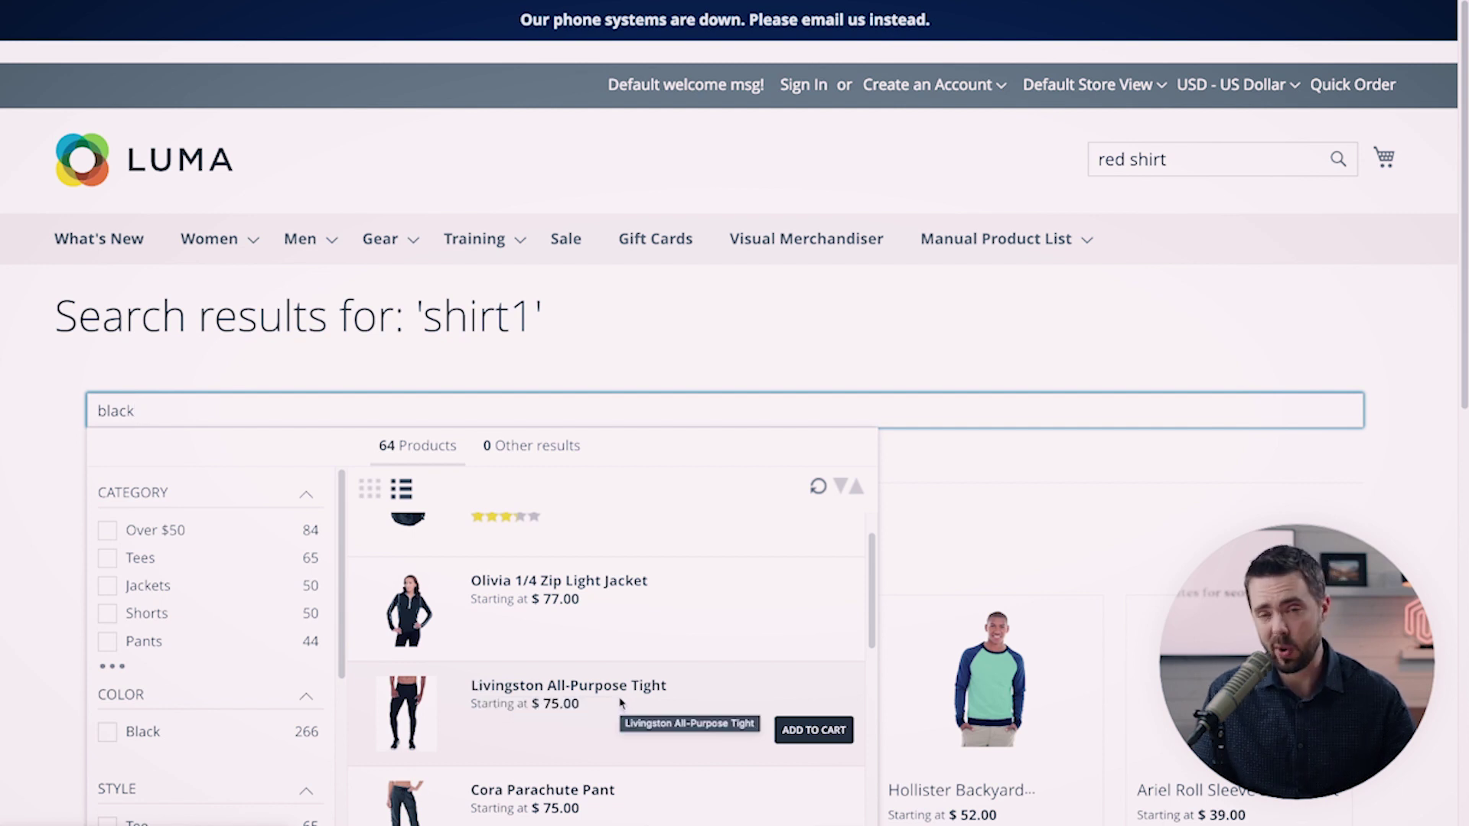
scroll(620, 703, "up", 1)
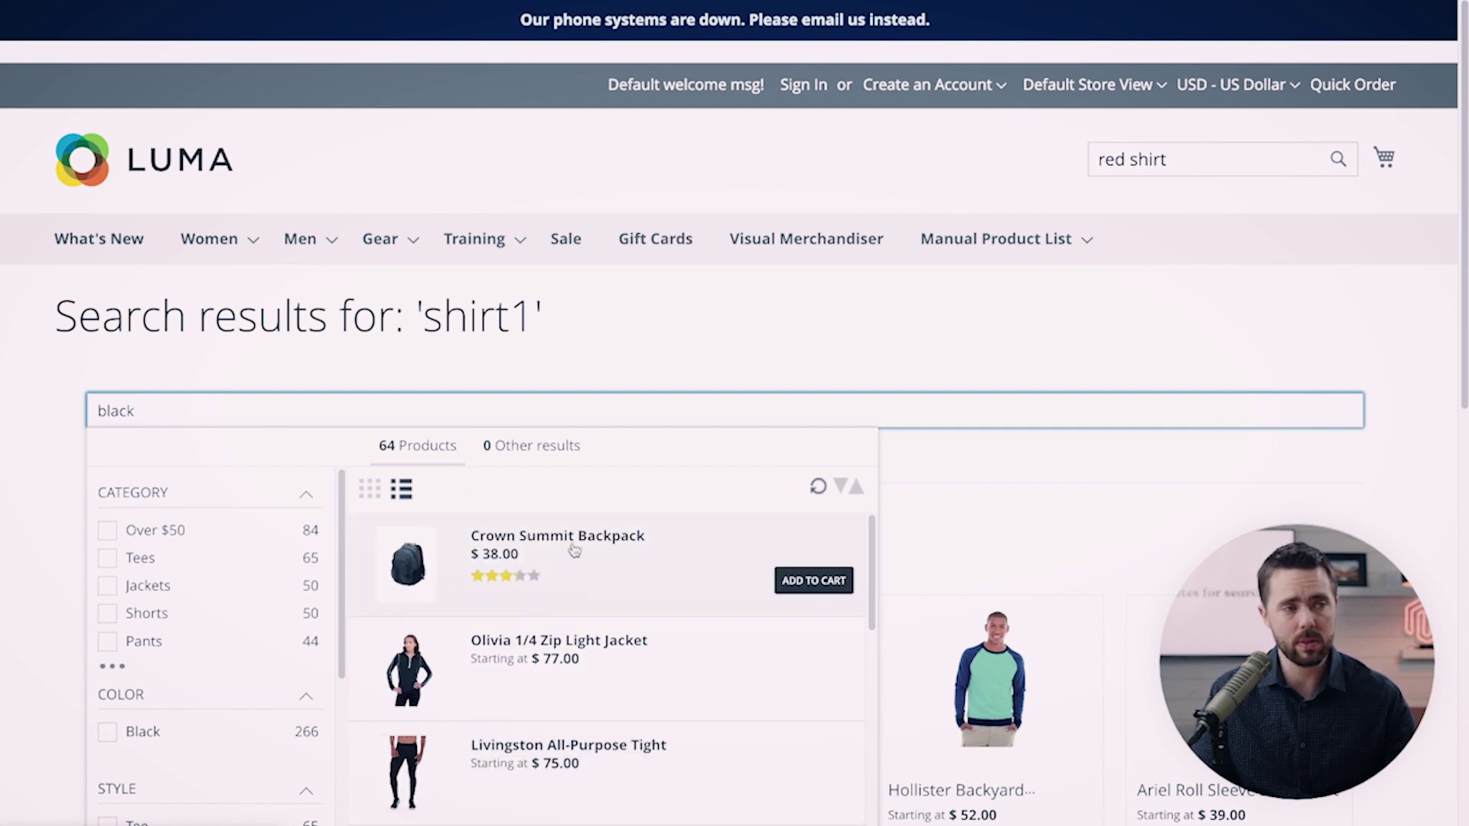
left_click(336, 161)
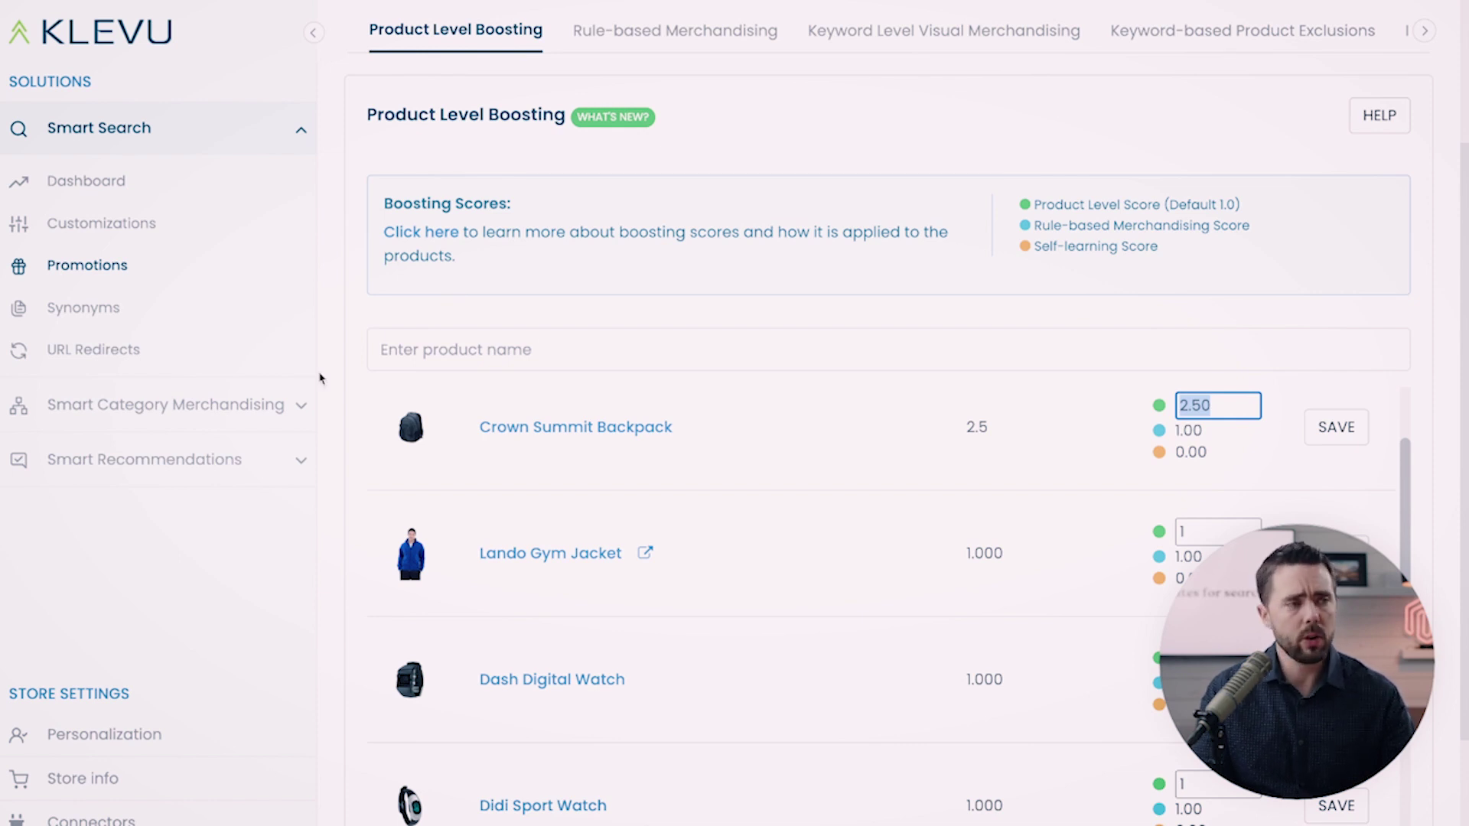
Step: Add a new Rule-based Merchandising rule, reviewing its Active/Inactive status options
left_click(677, 33)
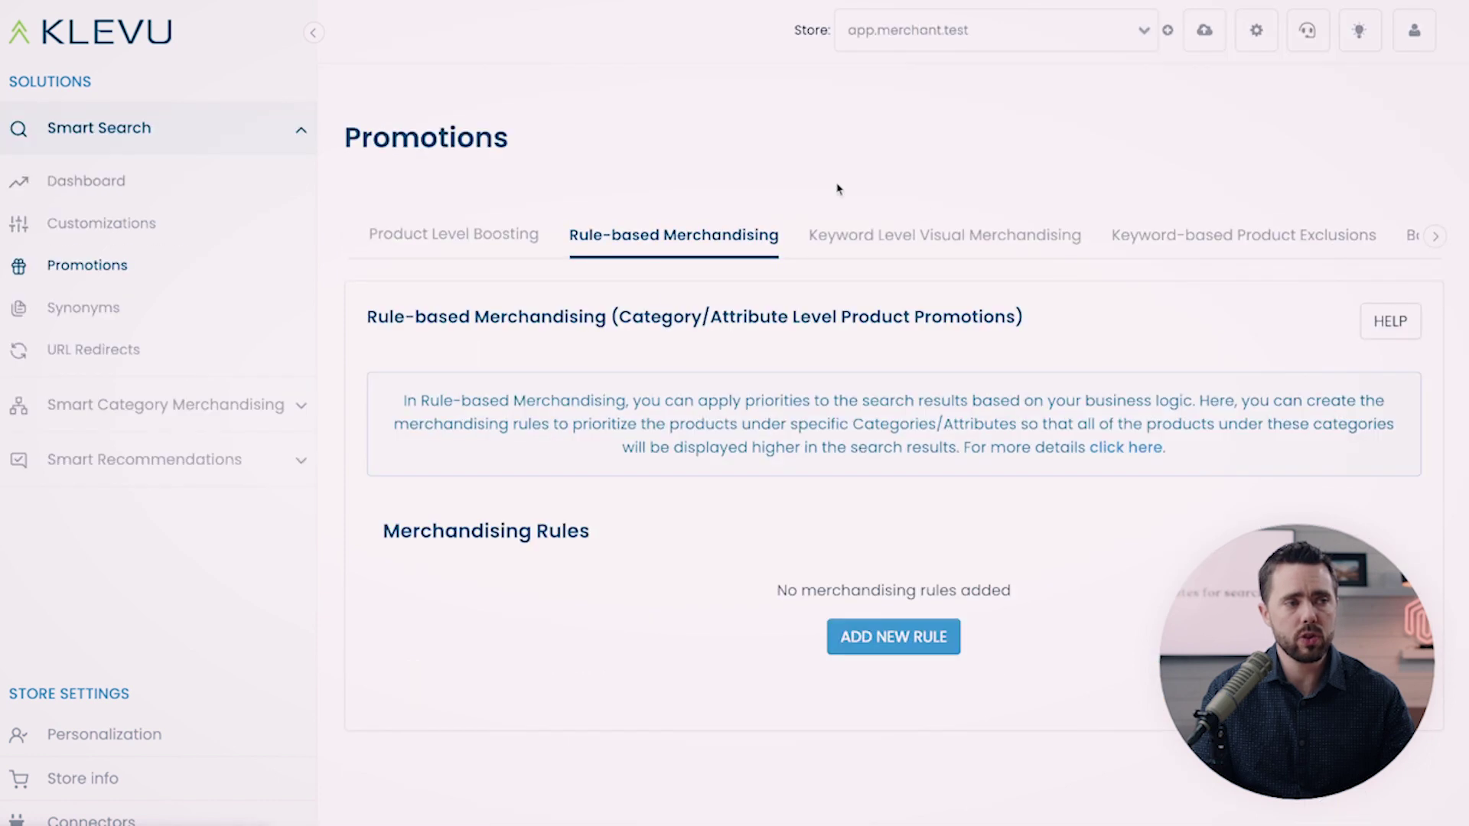
left_click(892, 649)
left_click(552, 464)
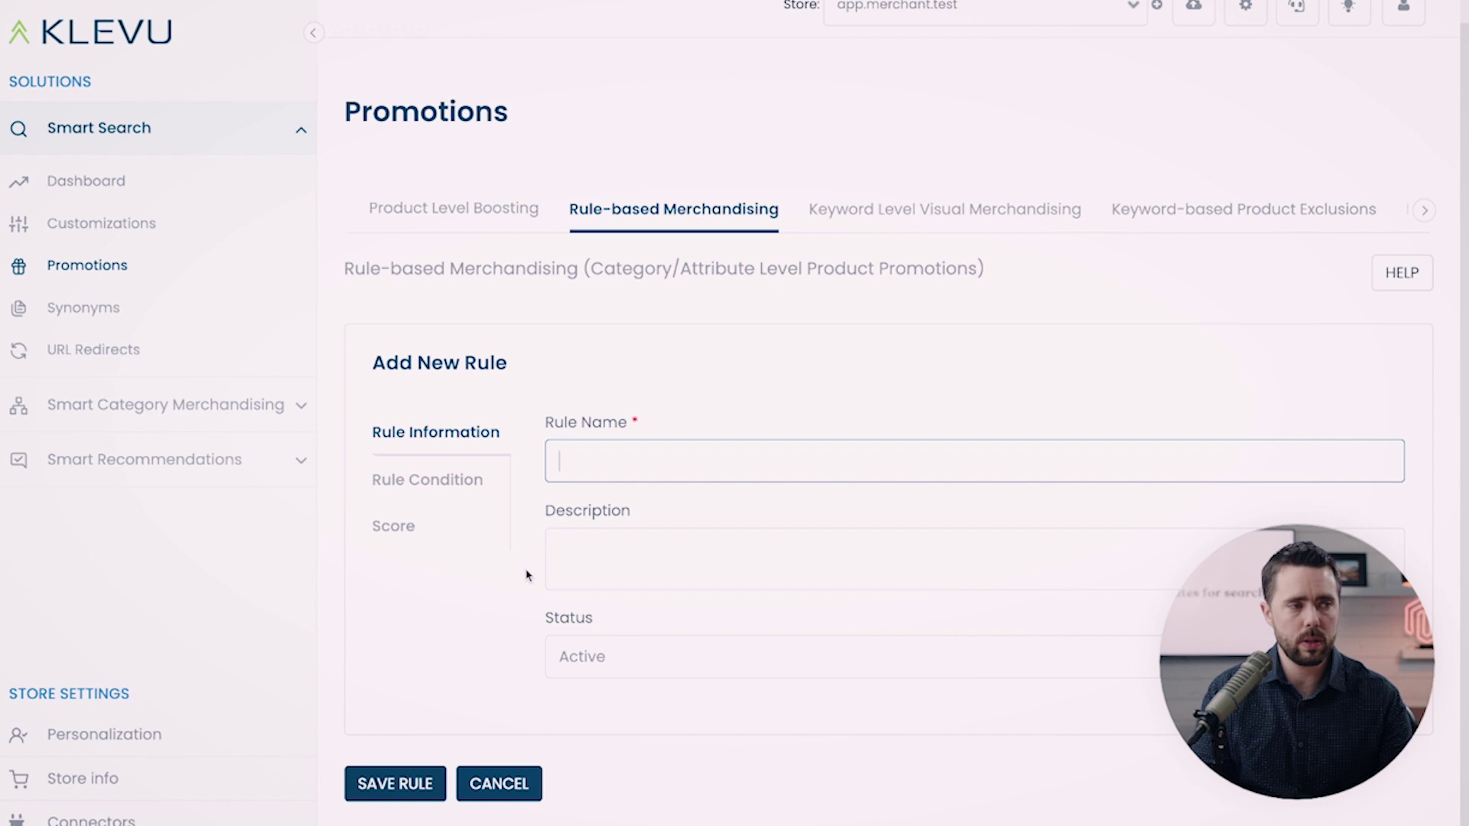
left_click(450, 526)
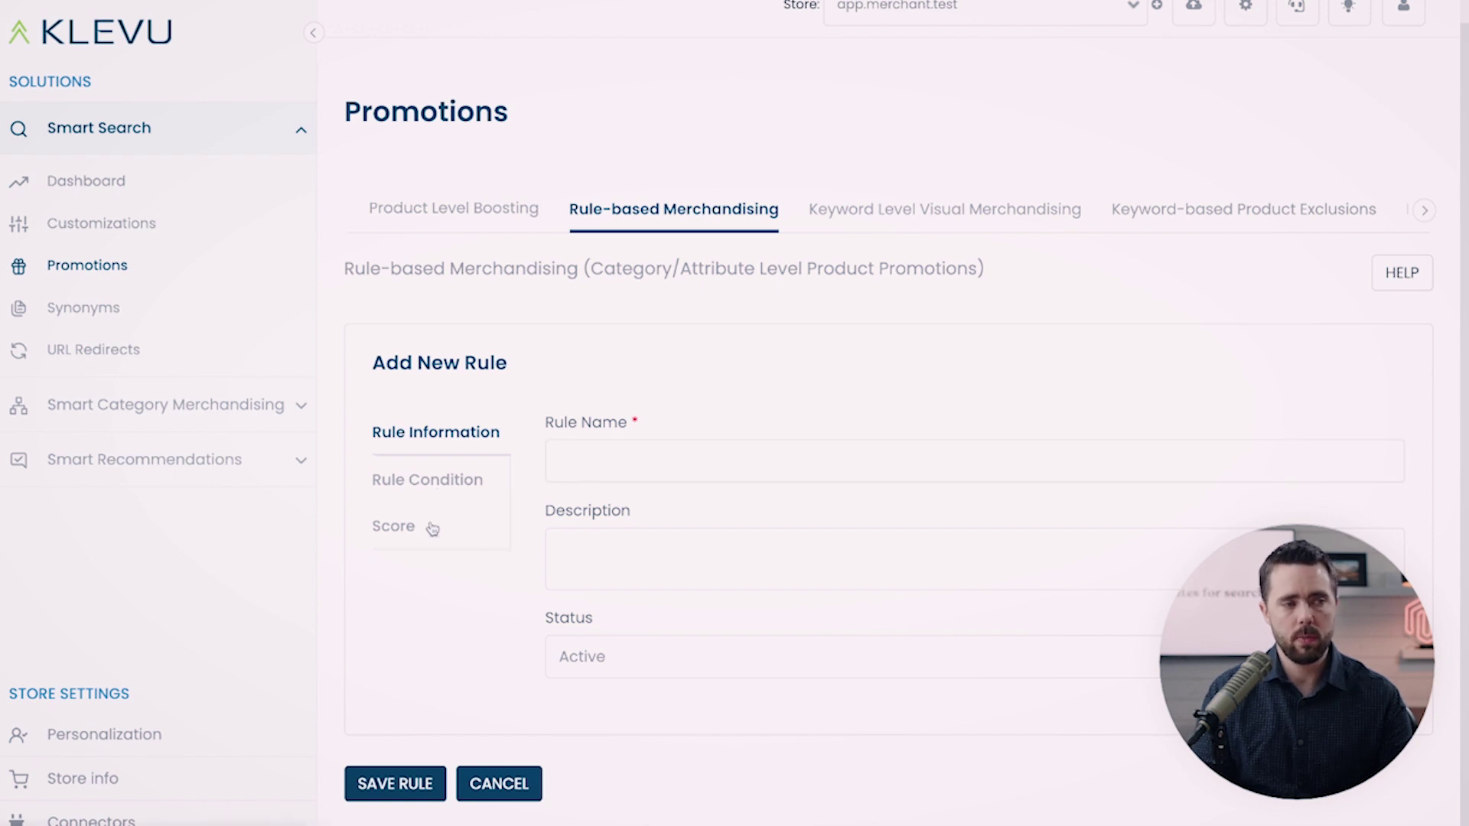
left_click(679, 659)
left_click(631, 456)
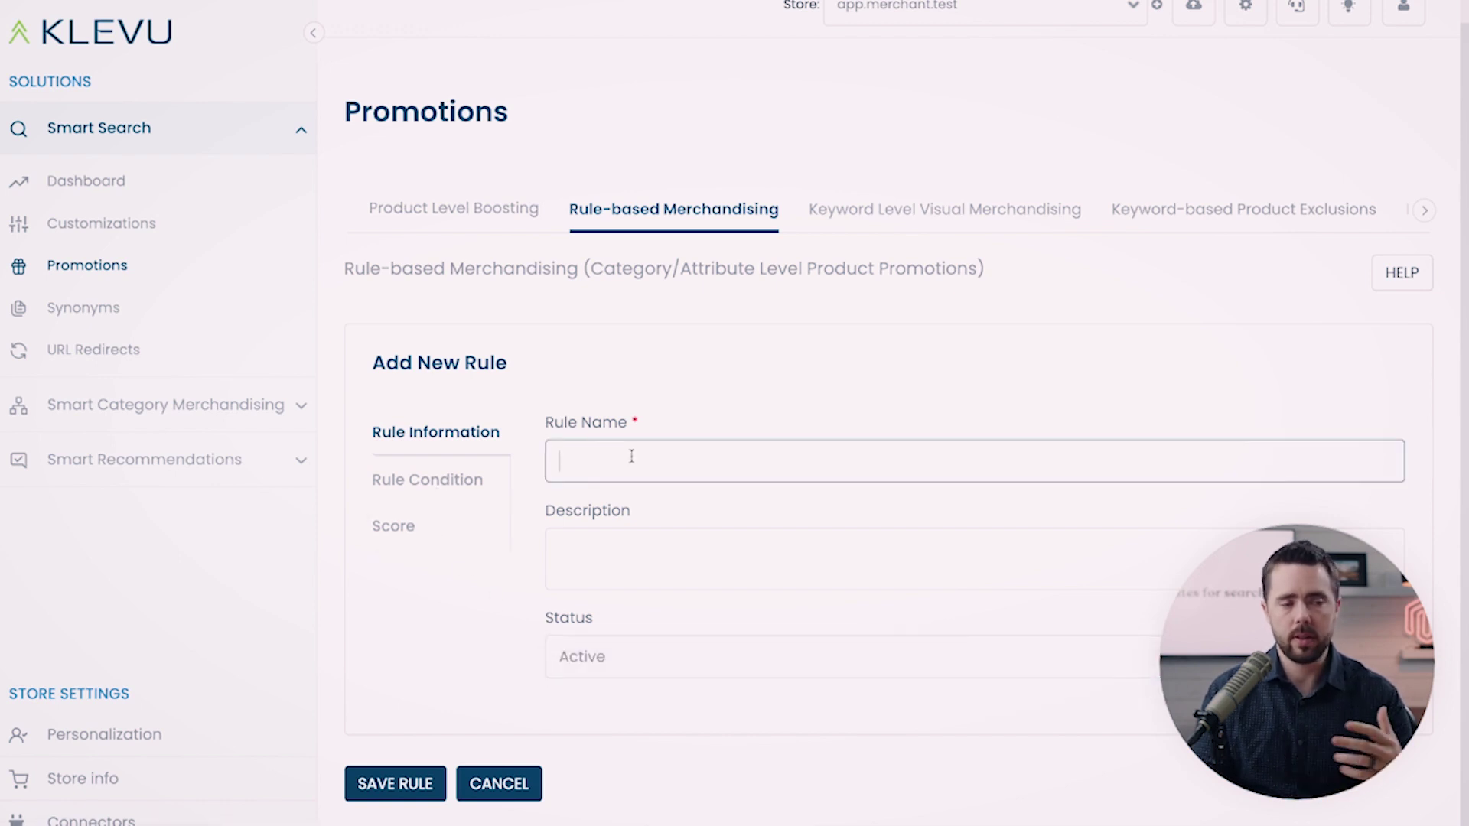
left_click(610, 663)
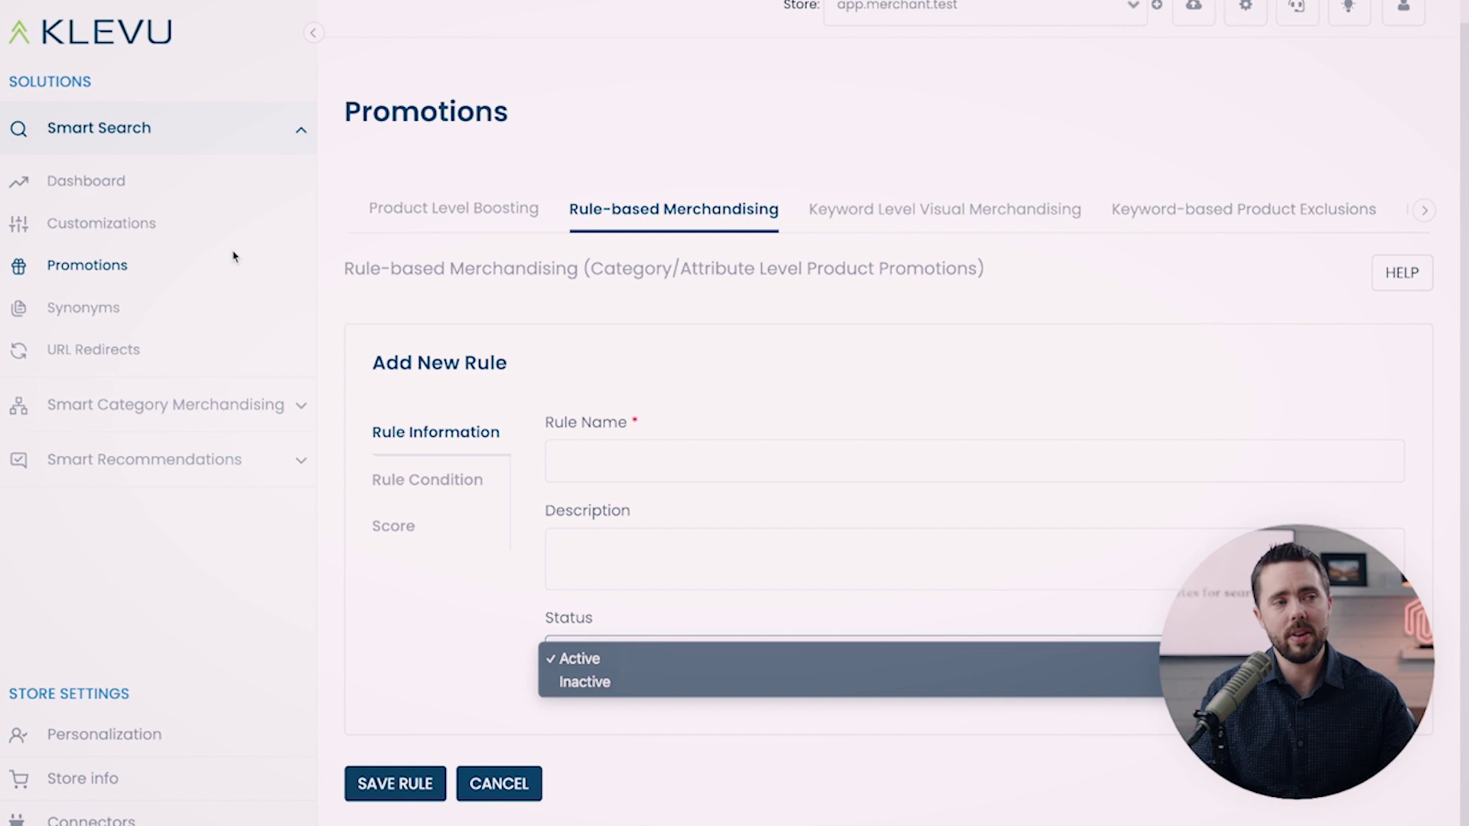
left_click(422, 483)
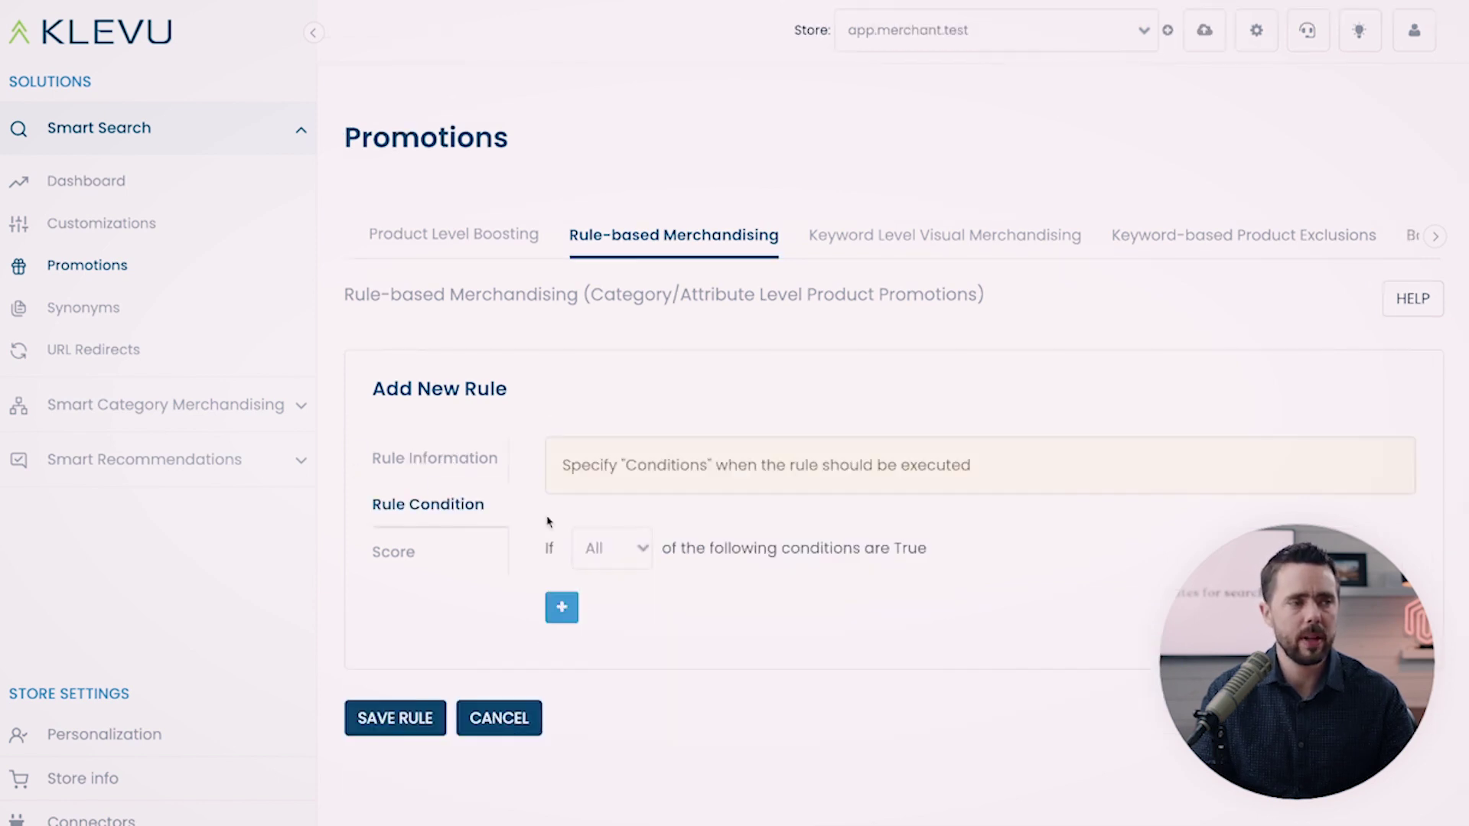
Step: Add a Product Attributes condition: Manufacturer all of Dewalt
left_click(561, 607)
left_click(668, 610)
left_click(726, 641)
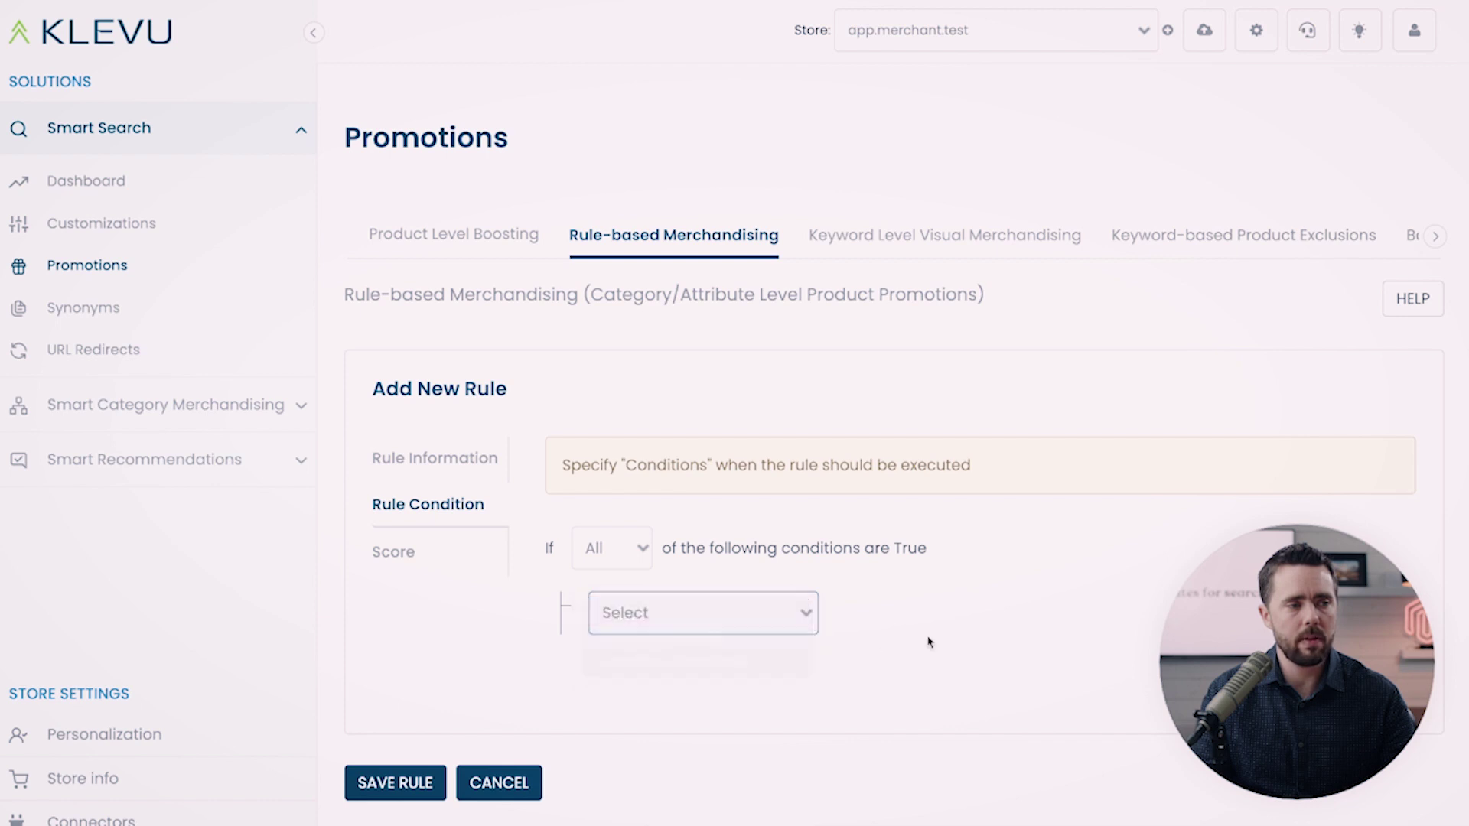
left_click(713, 591)
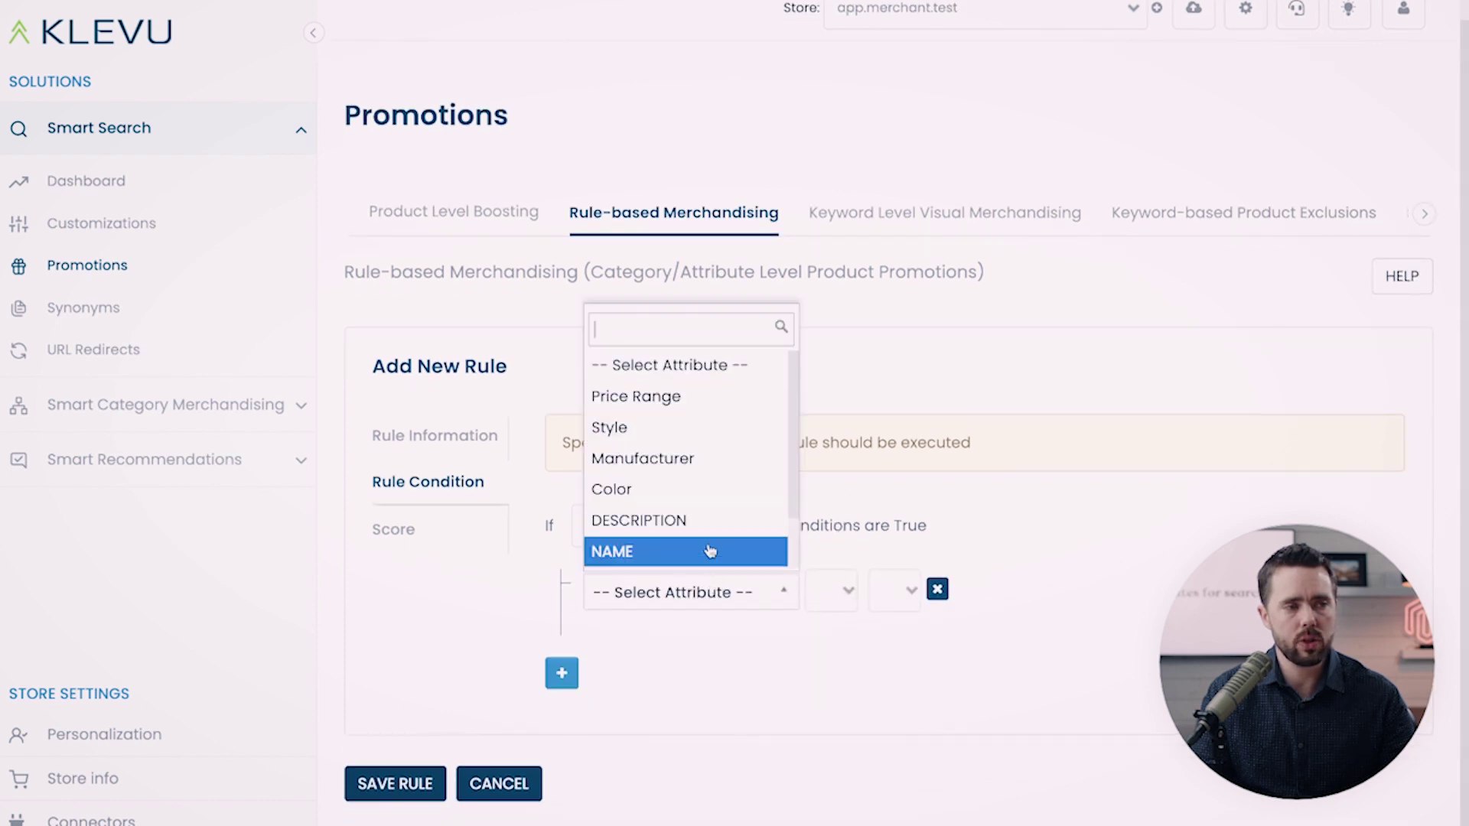
left_click(652, 399)
left_click(861, 601)
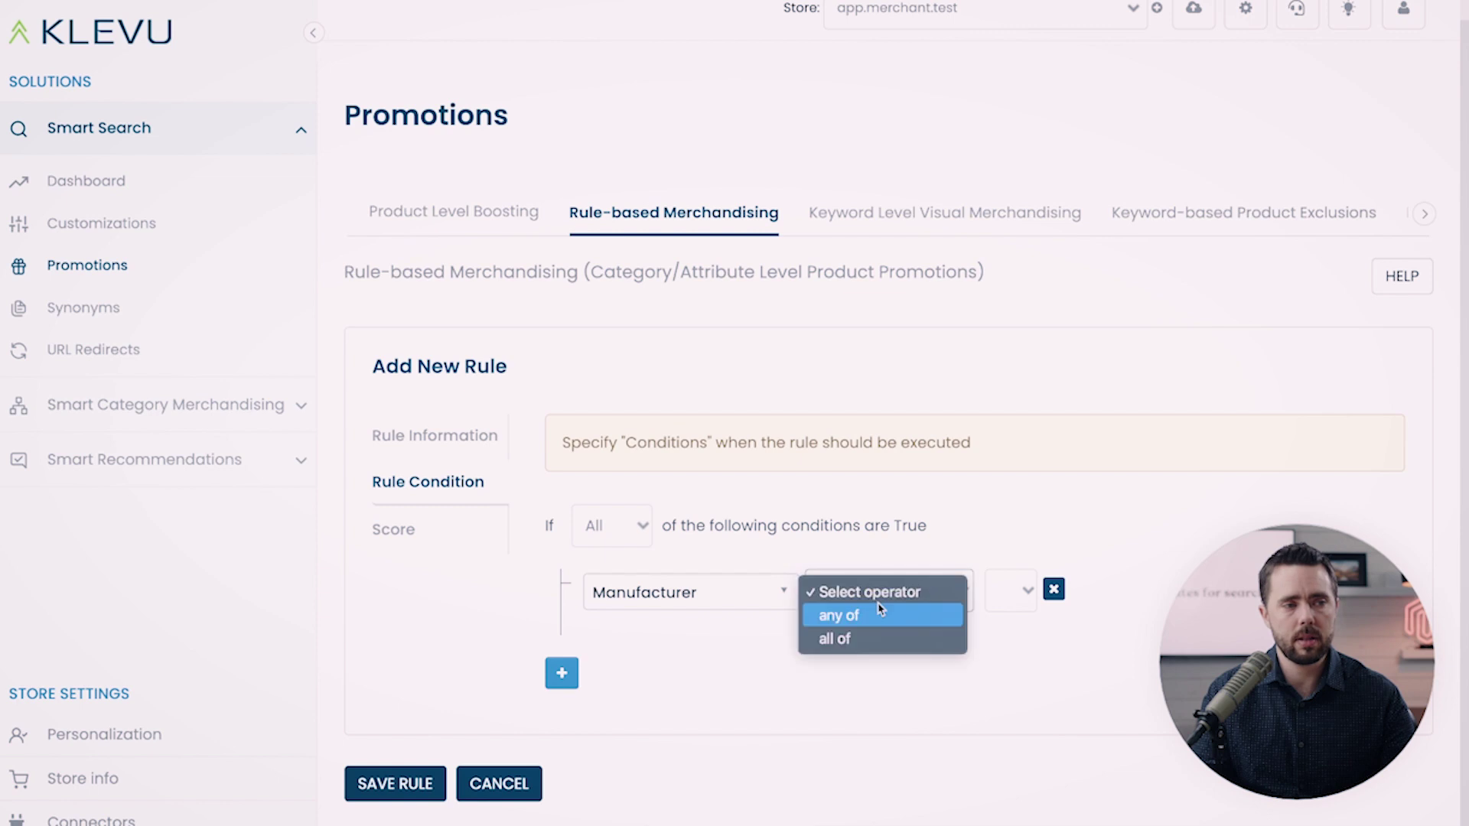
left_click(865, 641)
left_click(1020, 608)
left_click(1025, 628)
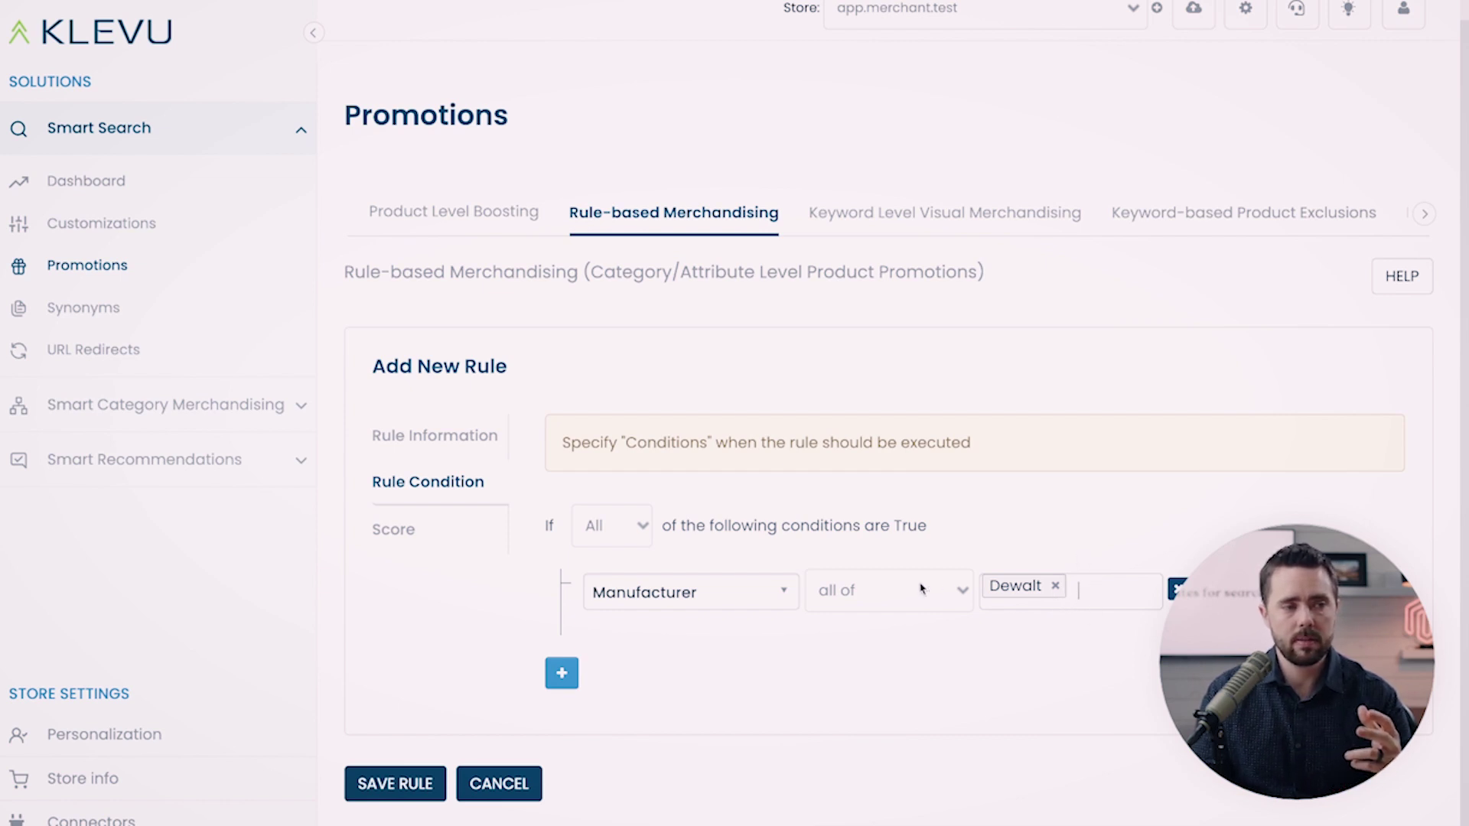
Step: Change the condition operator to 'any of' and re-select Dewalt
left_click(871, 598)
left_click(872, 568)
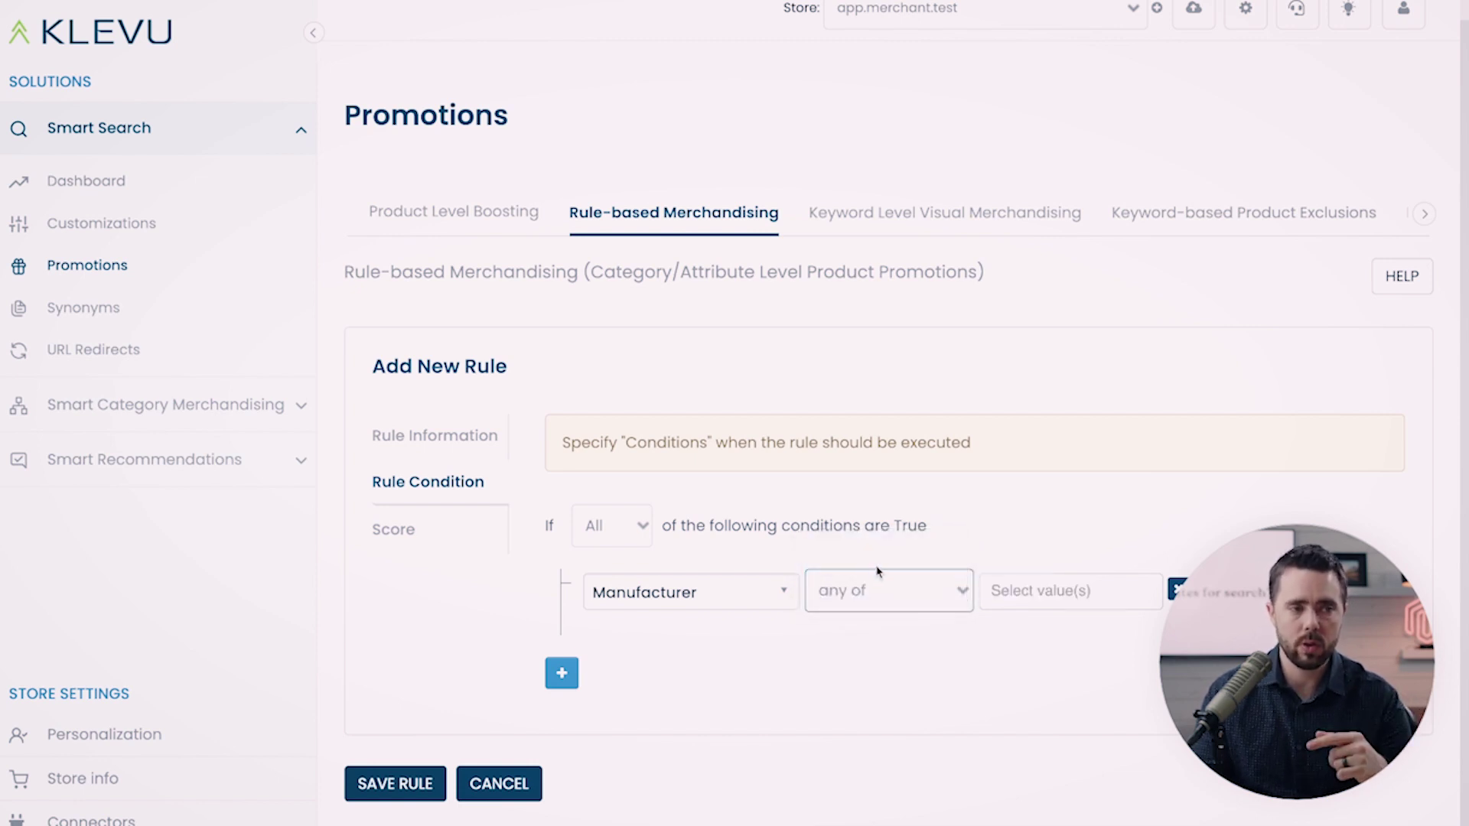
left_click(1036, 597)
left_click(1036, 641)
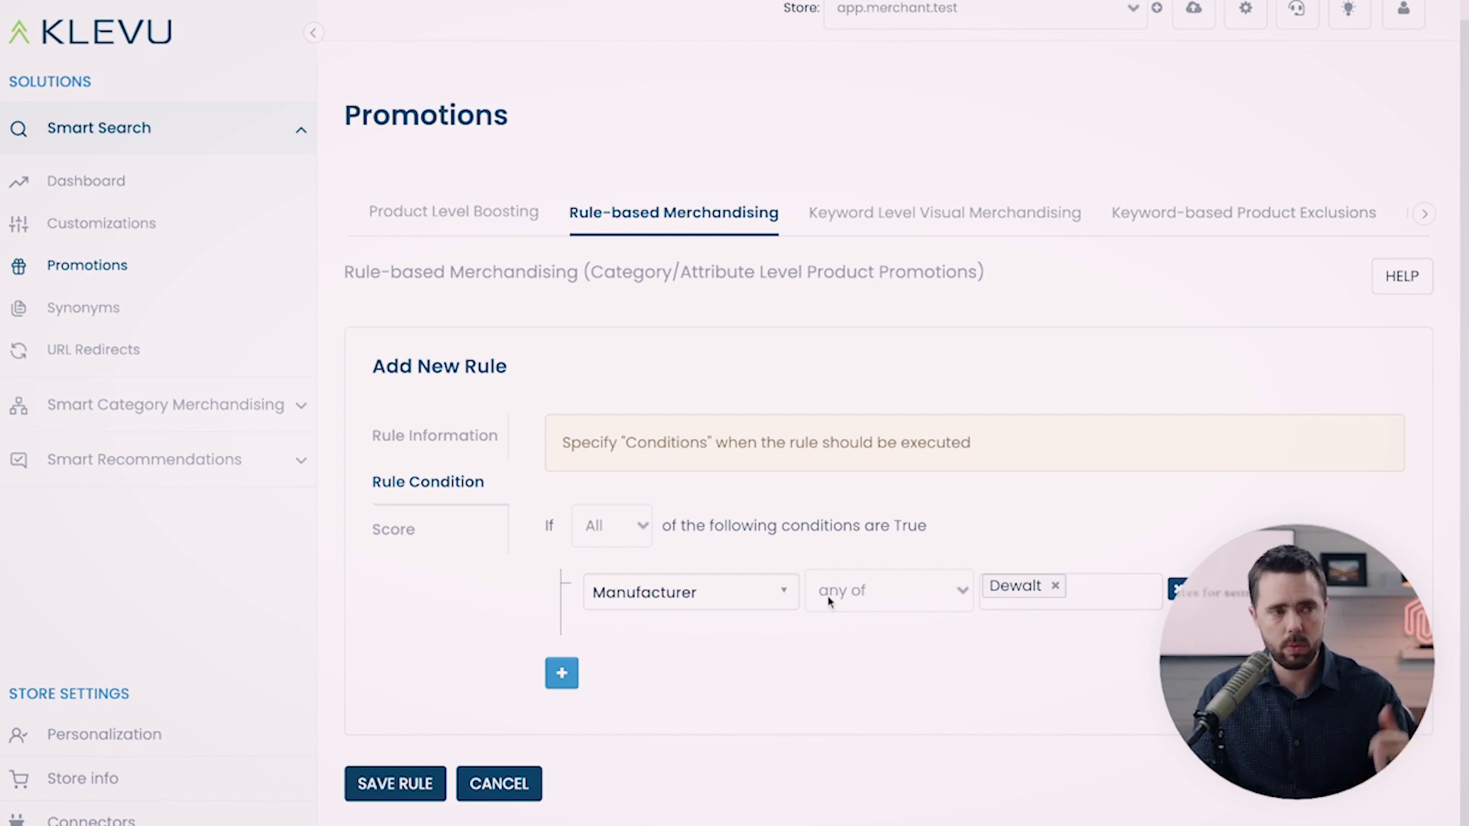
Step: Set the Dewalt rule's boosting score to 31
left_click(416, 545)
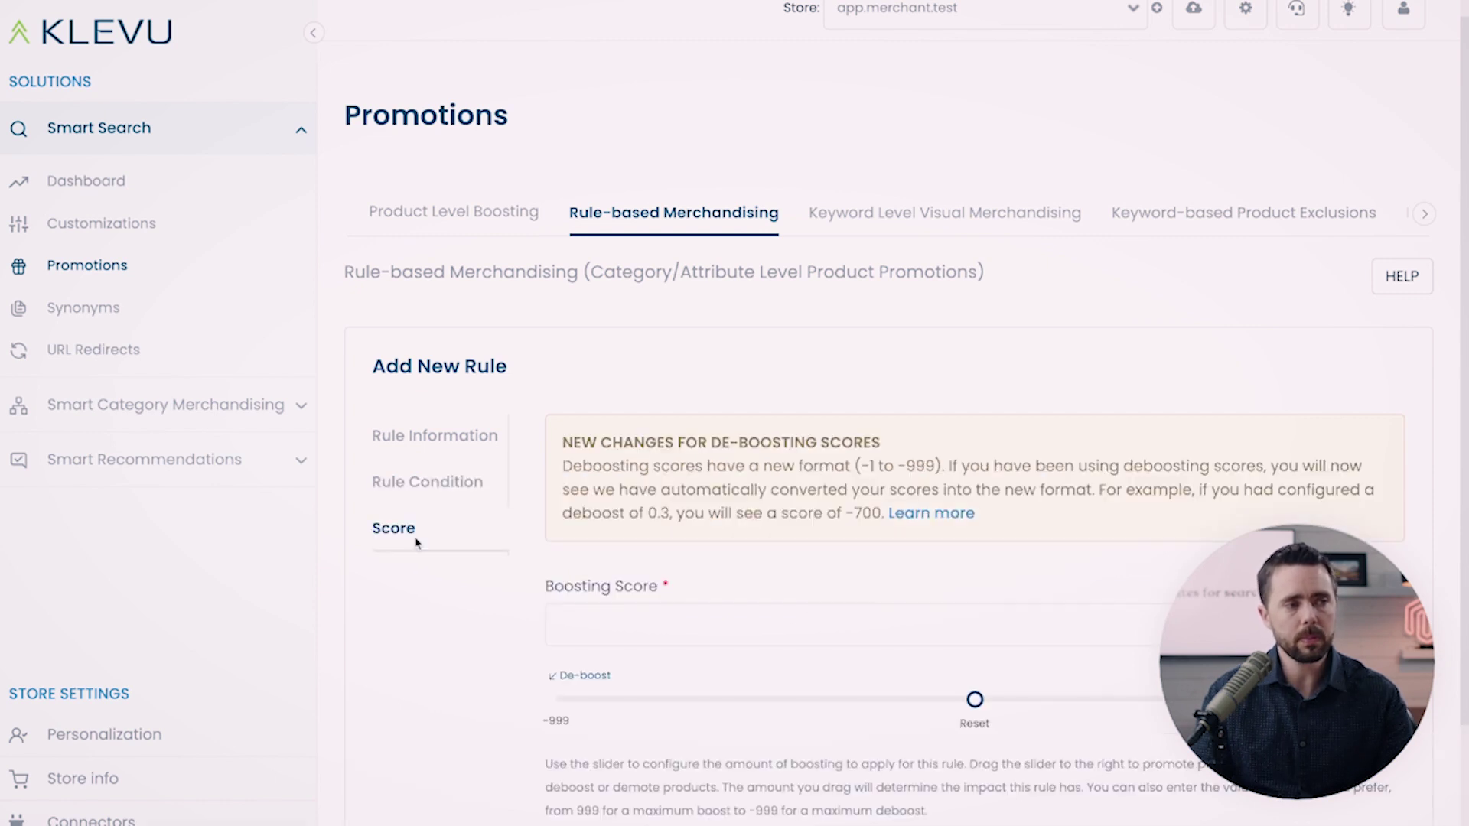
left_click(645, 640)
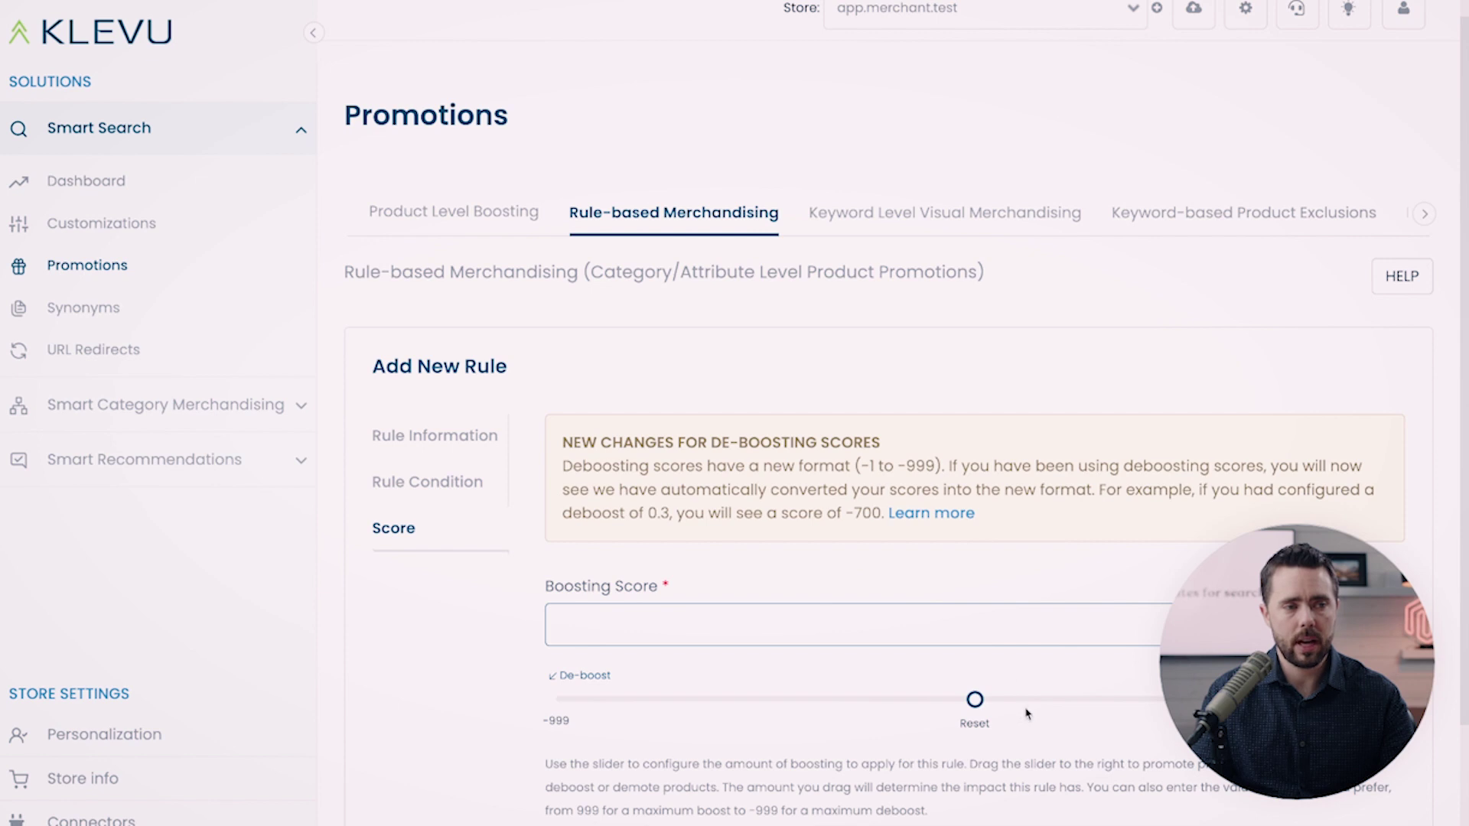
left_click_drag(976, 700, 993, 704)
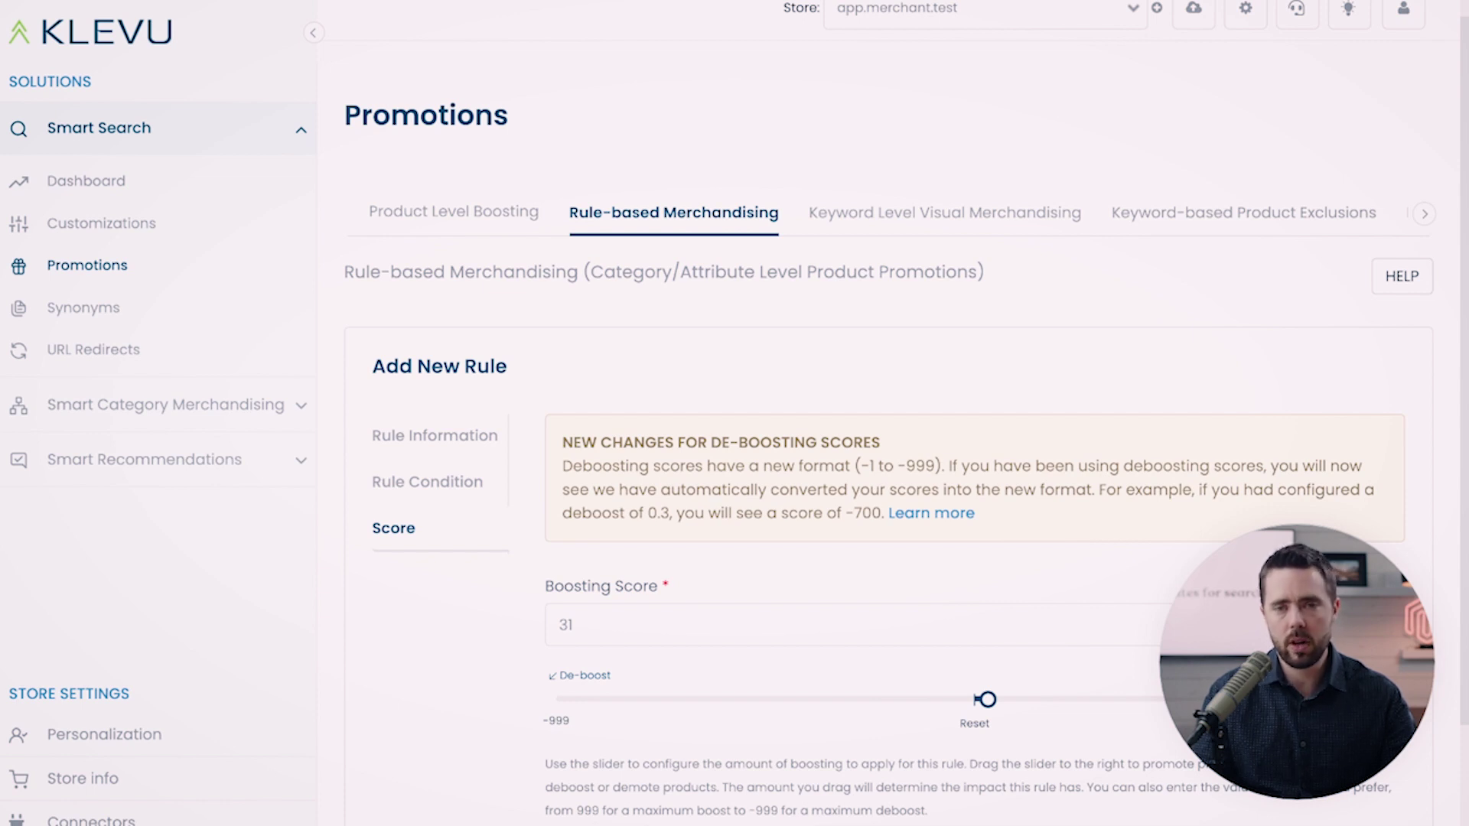
left_click(456, 483)
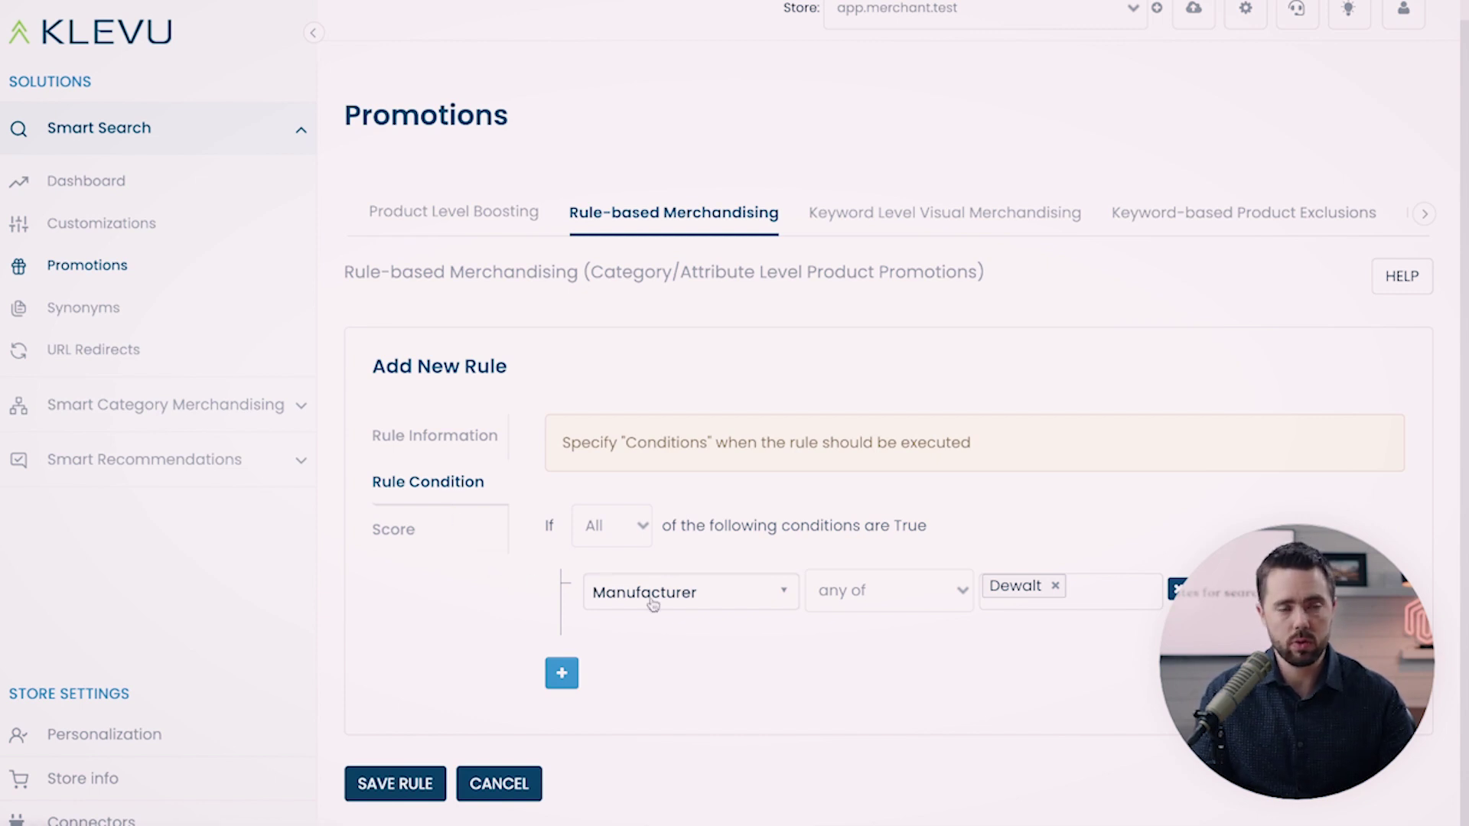
left_click(679, 595)
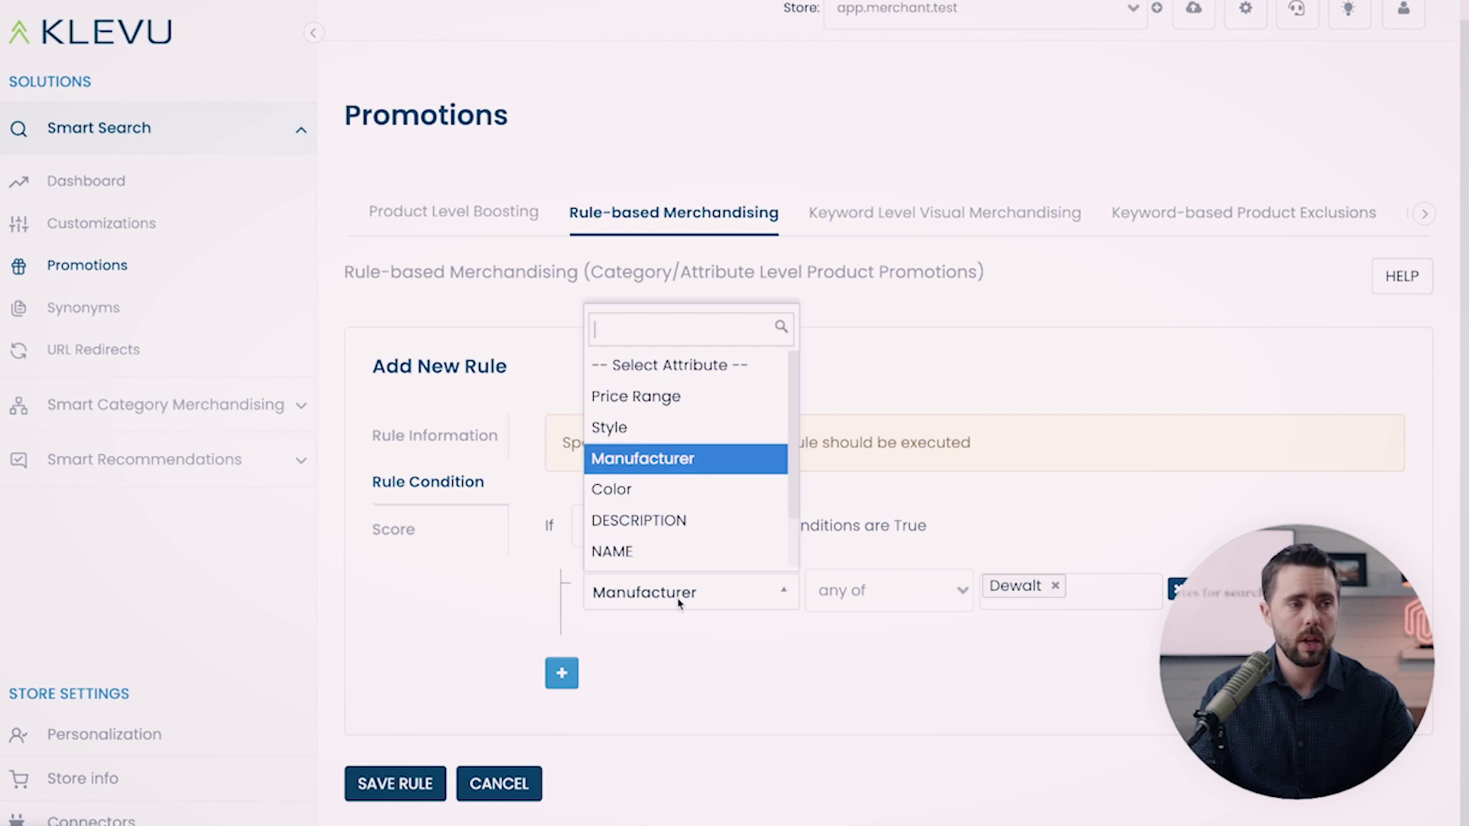
left_click(643, 459)
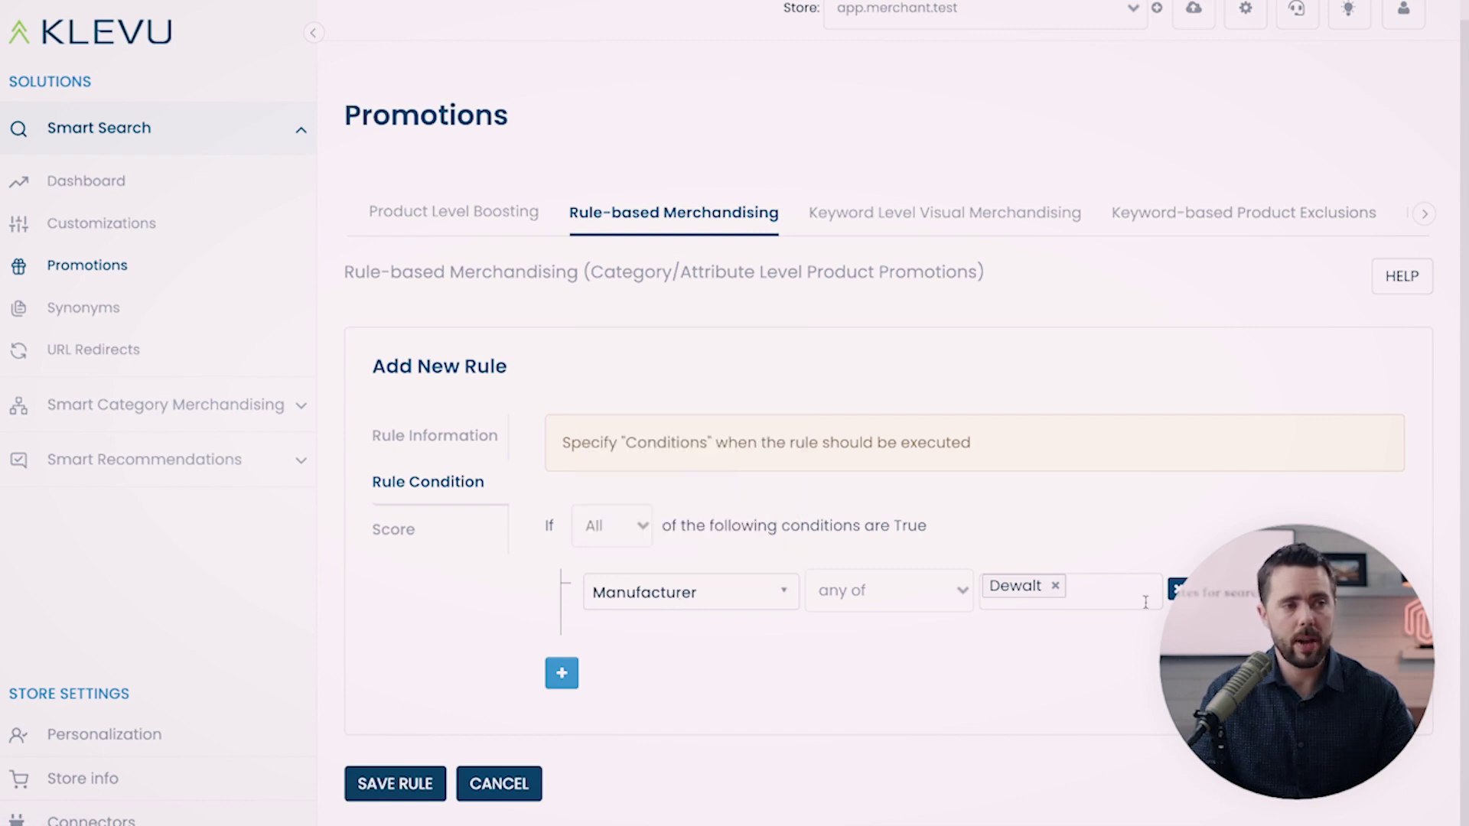
left_click(1146, 603)
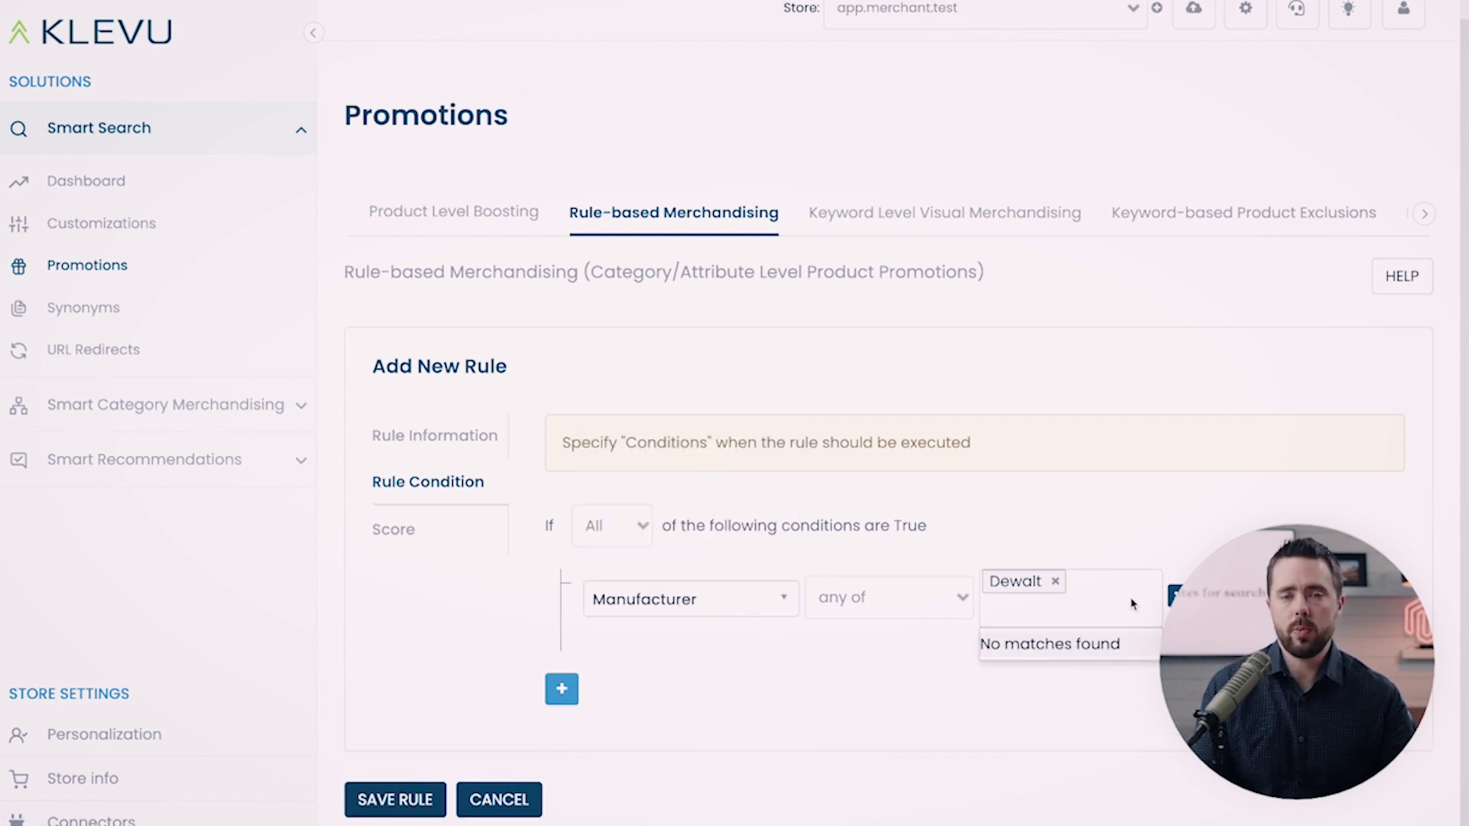
left_click(1152, 502)
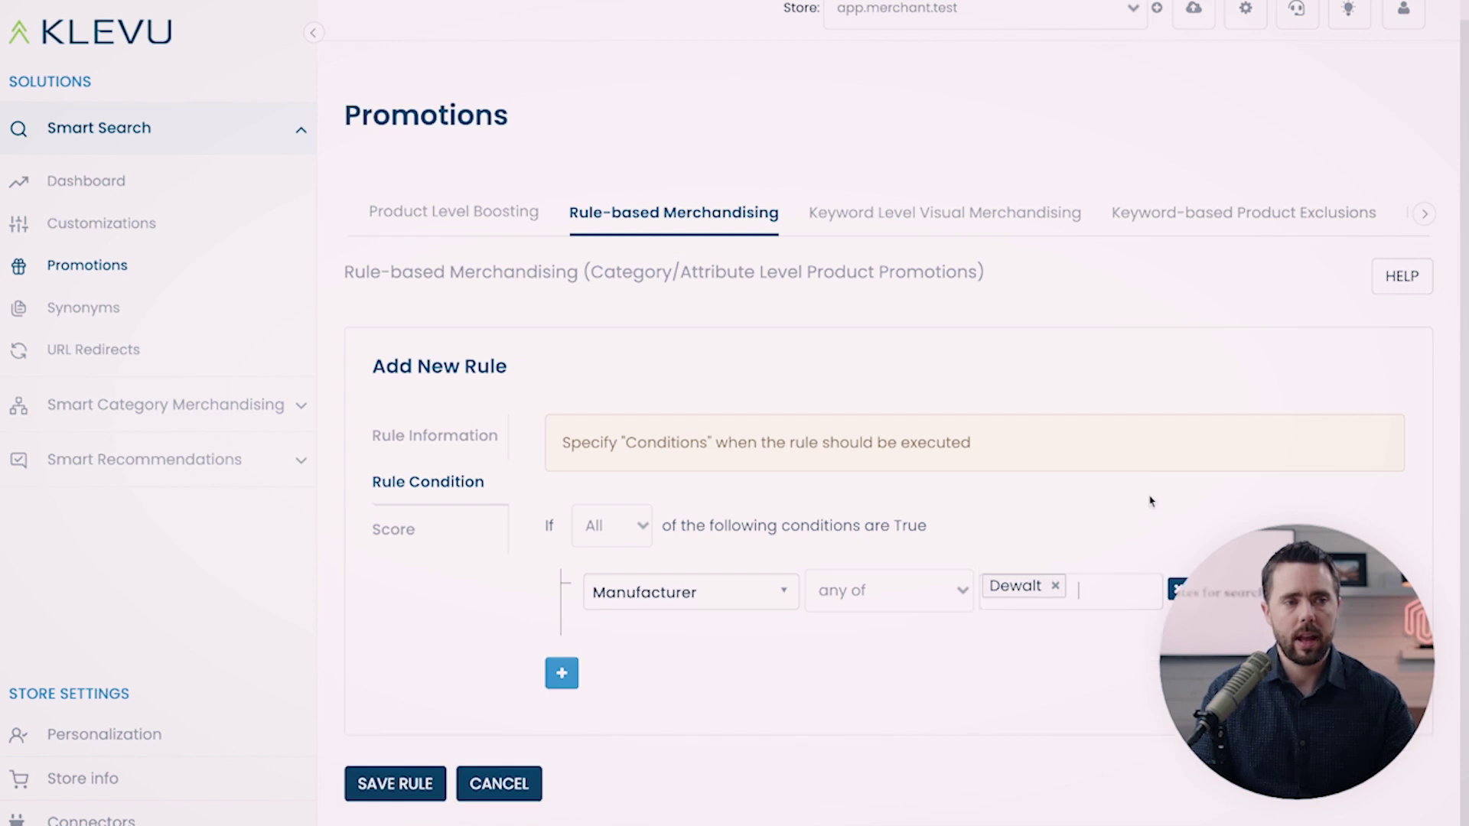
Step: Switch to Keyword Level Visual Merchandising and review the products pinned for the hoodie promotion
left_click(956, 226)
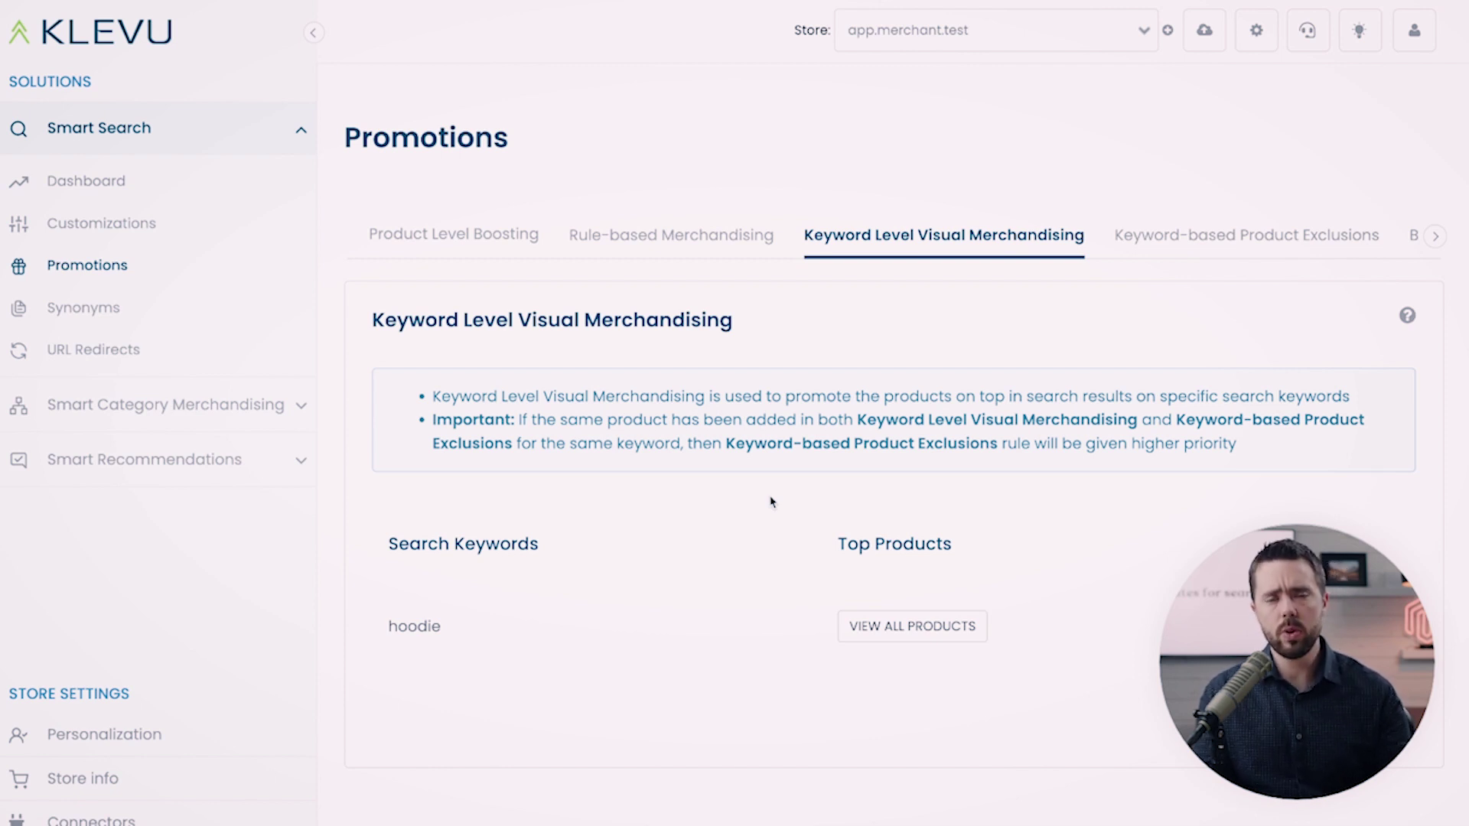
left_click(874, 625)
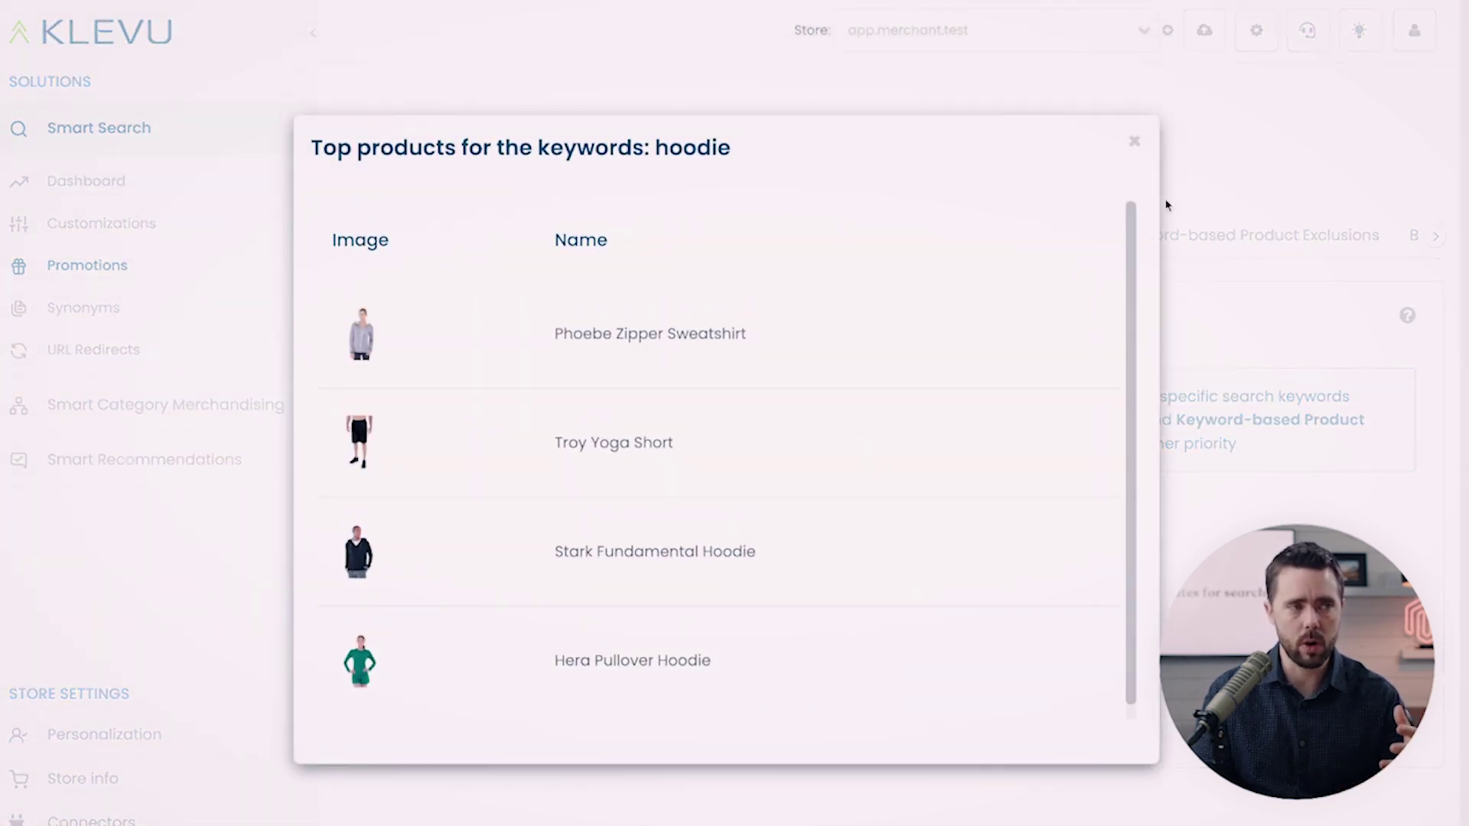
left_click(1133, 143)
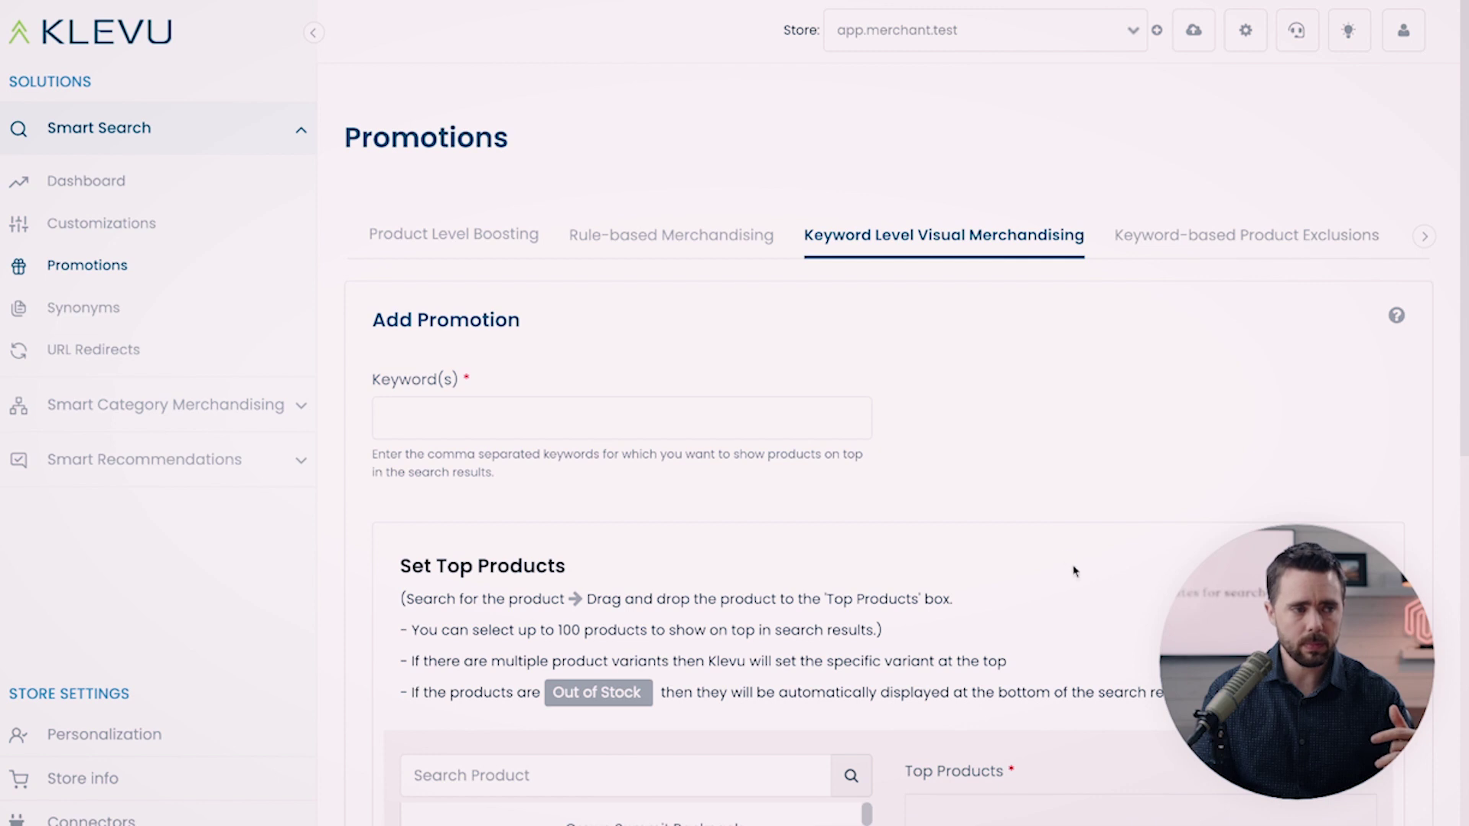
Step: Pin Zeppelin Yoga Pant and Livingston All-Purpose Tight as the first two top products
scroll(875, 547, "down", 2)
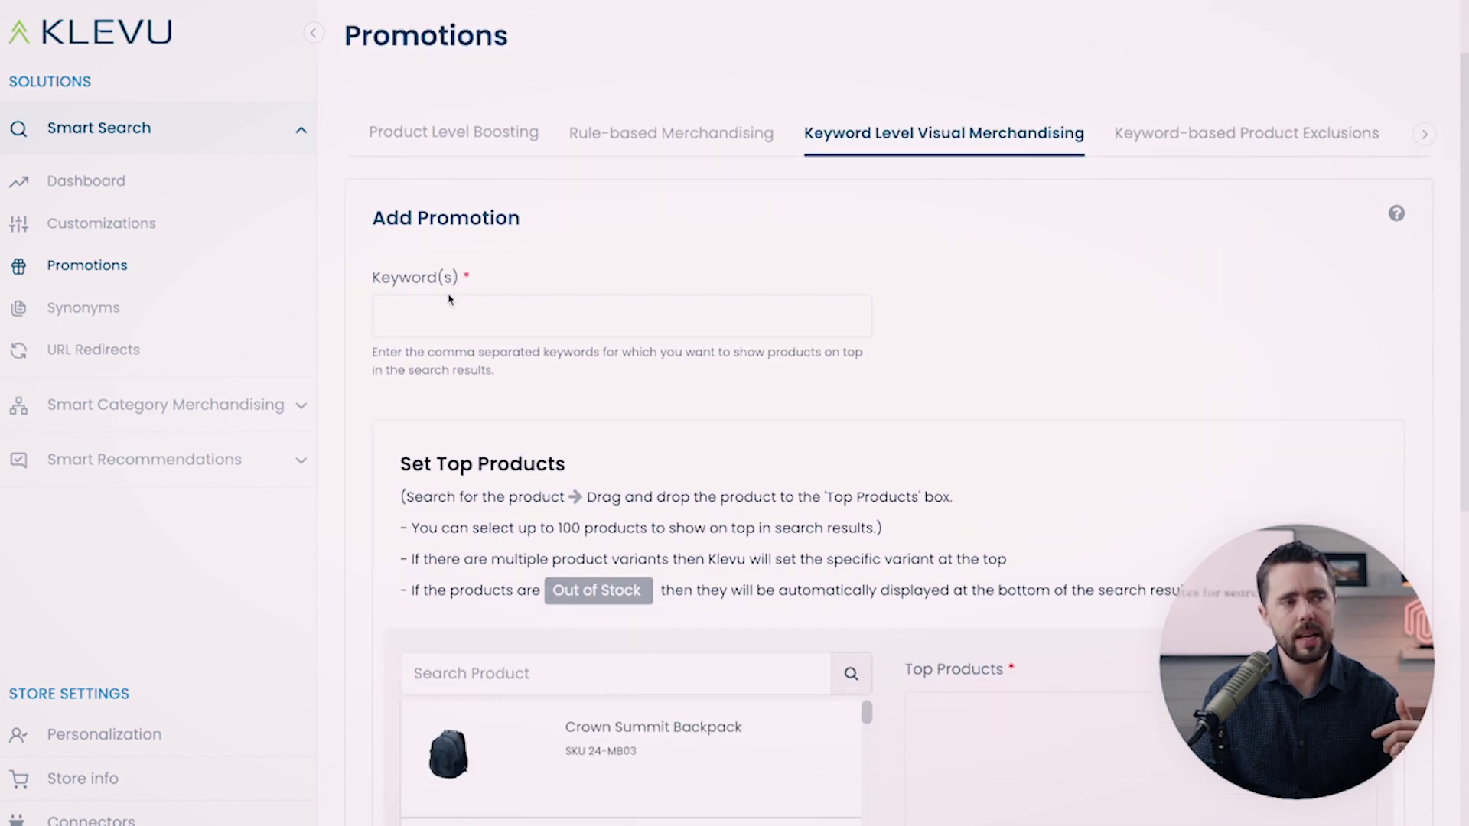
left_click(450, 304)
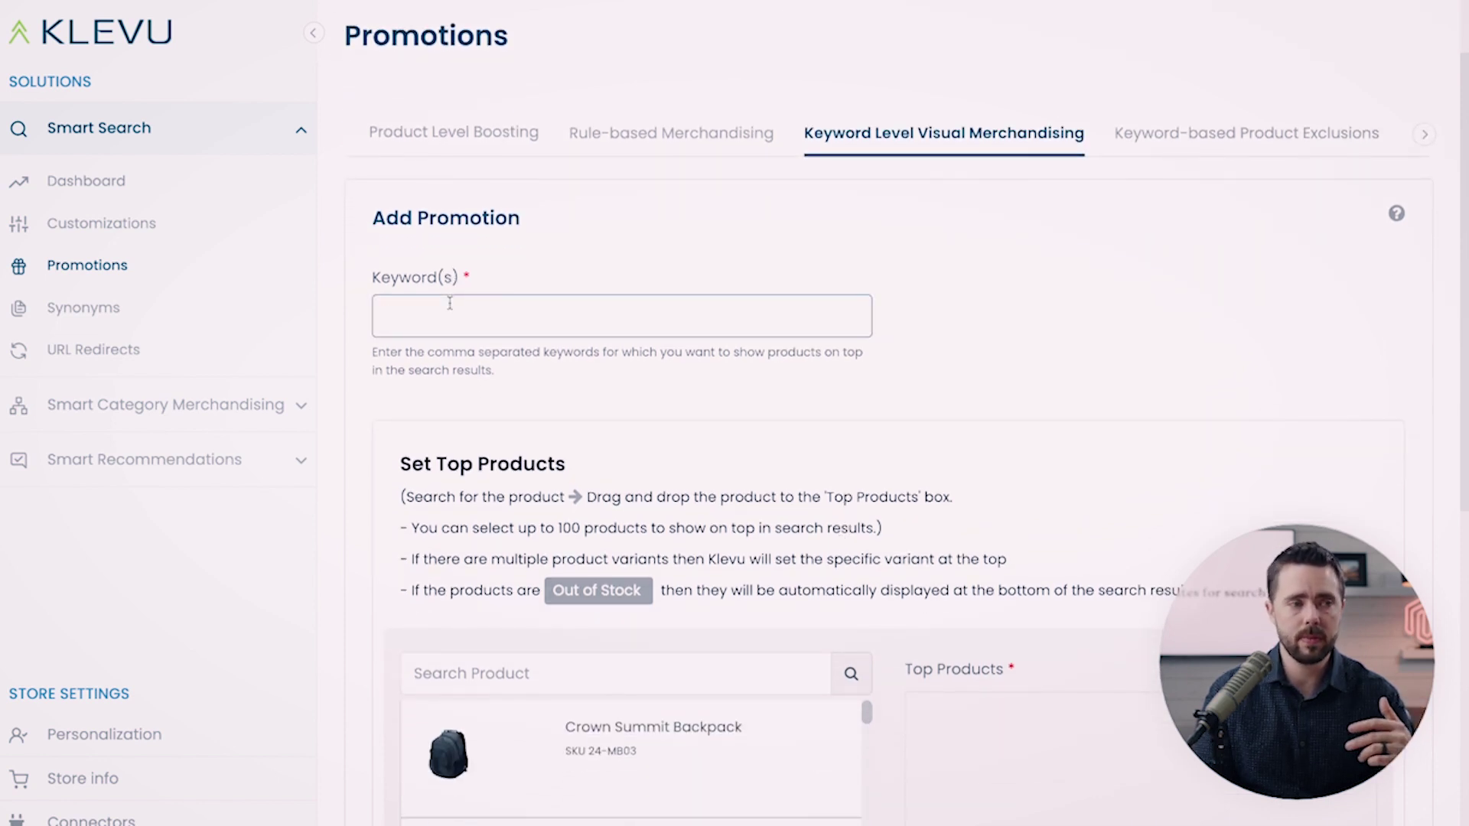
scroll(452, 337, "down", 3)
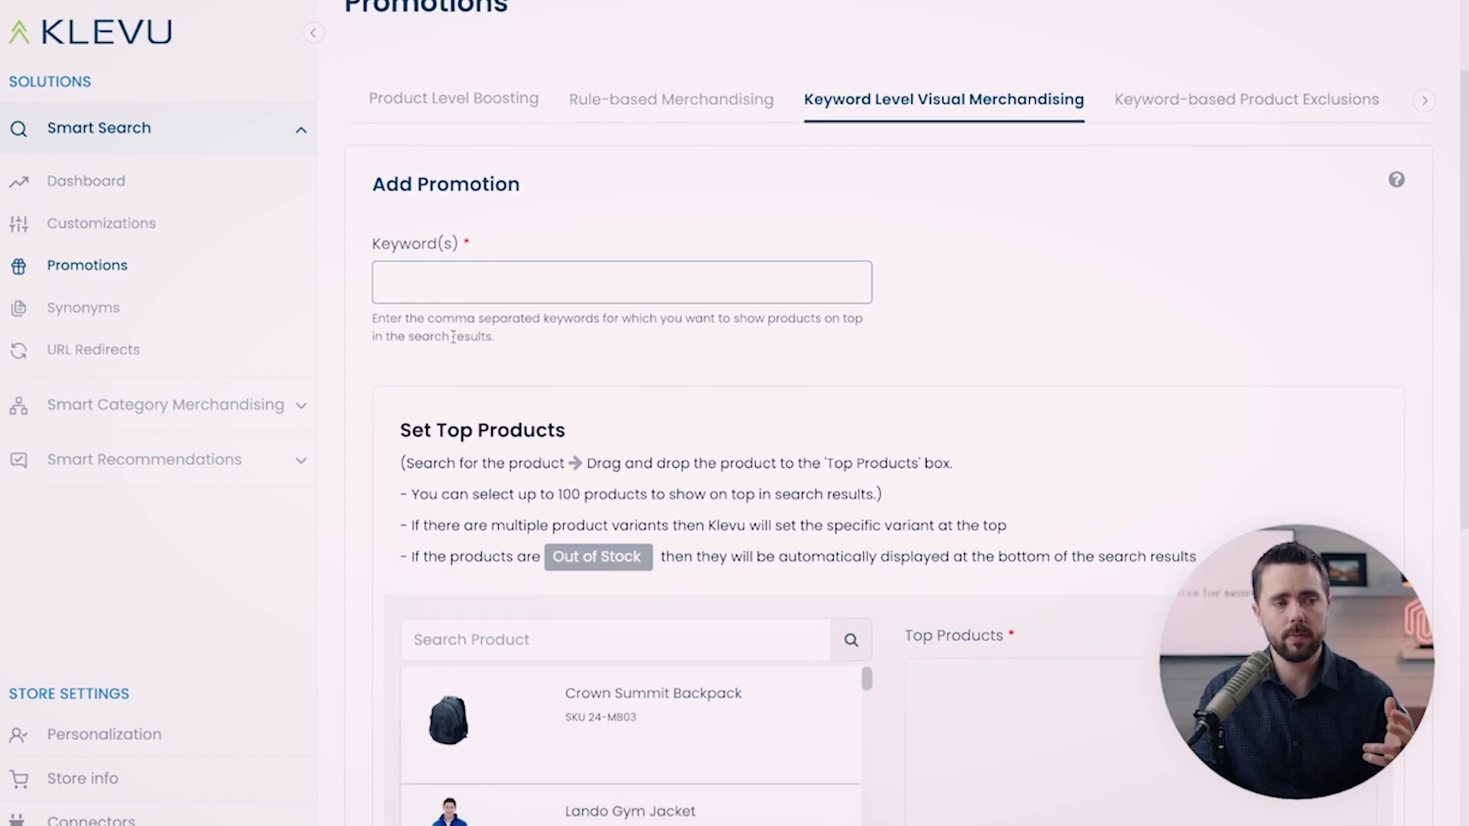
scroll(597, 691, "down", 5)
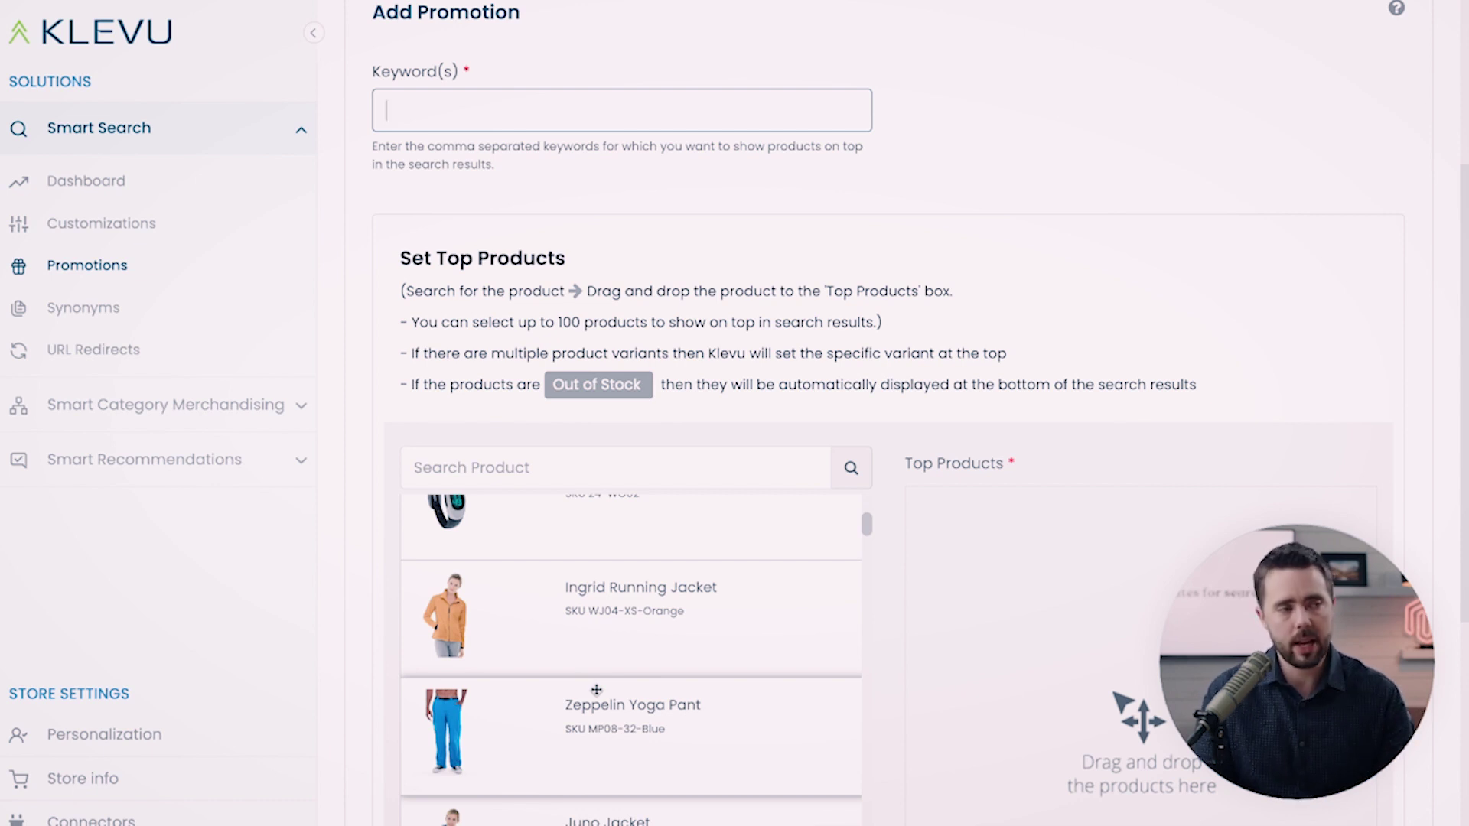
scroll(596, 690, "down", 1)
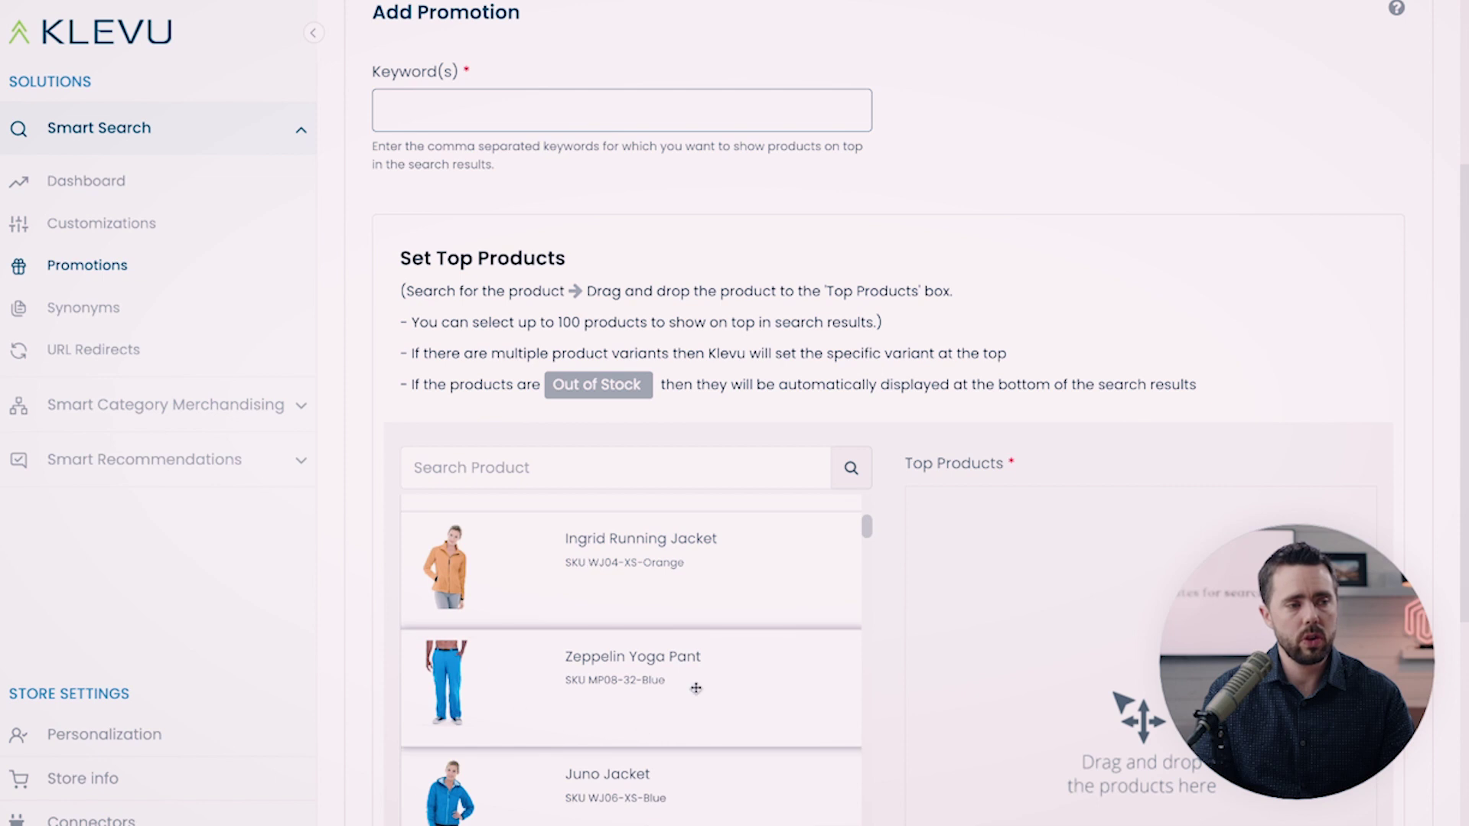
left_click_drag(613, 694, 968, 536)
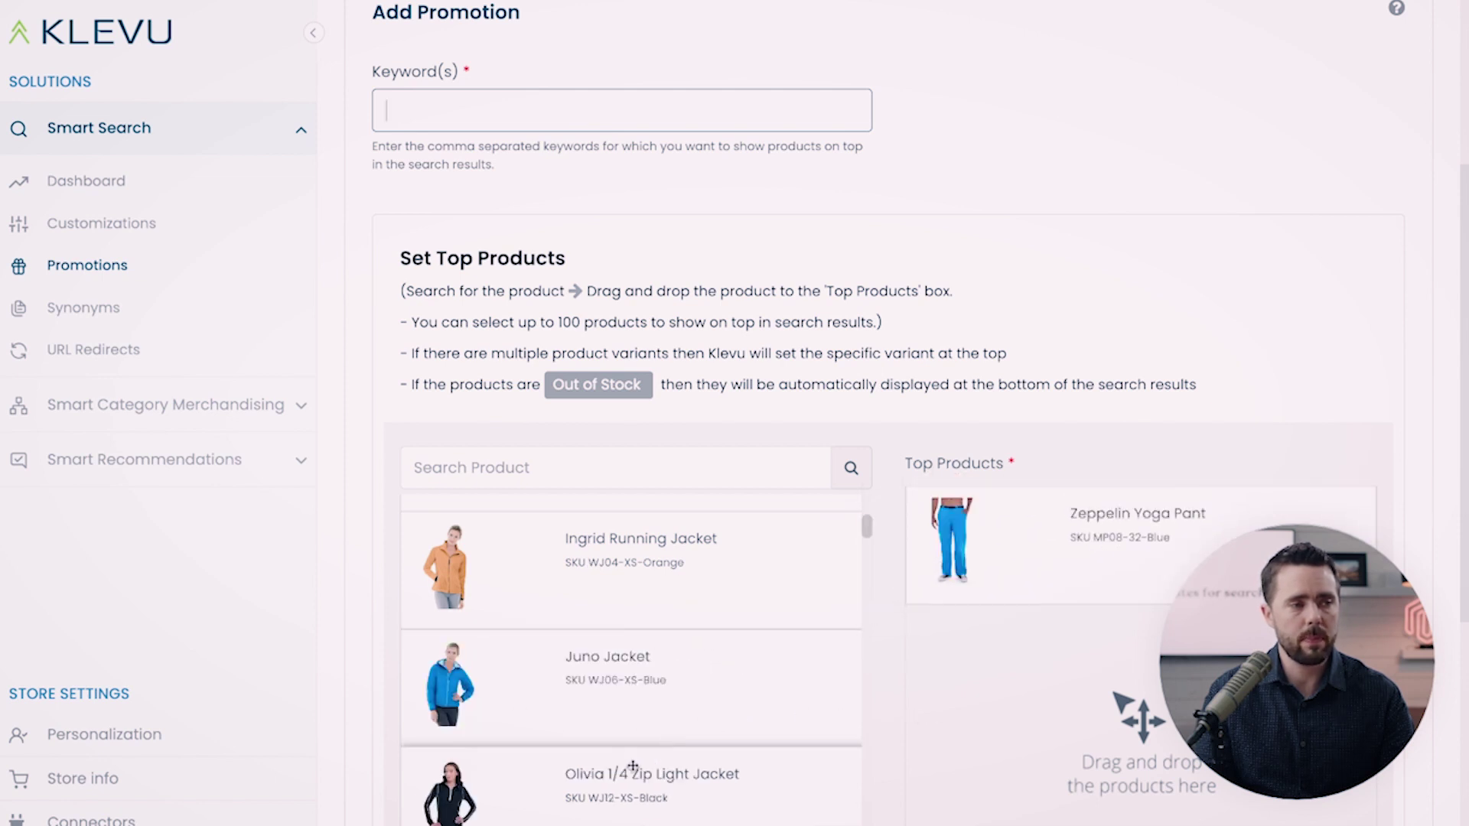
left_click_drag(600, 689, 964, 658)
Step: Pin Aether Gym Pant and Orestes Yoga Pant as the third and fourth top products
scroll(661, 690, "down", 4)
scroll(661, 690, "down", 2)
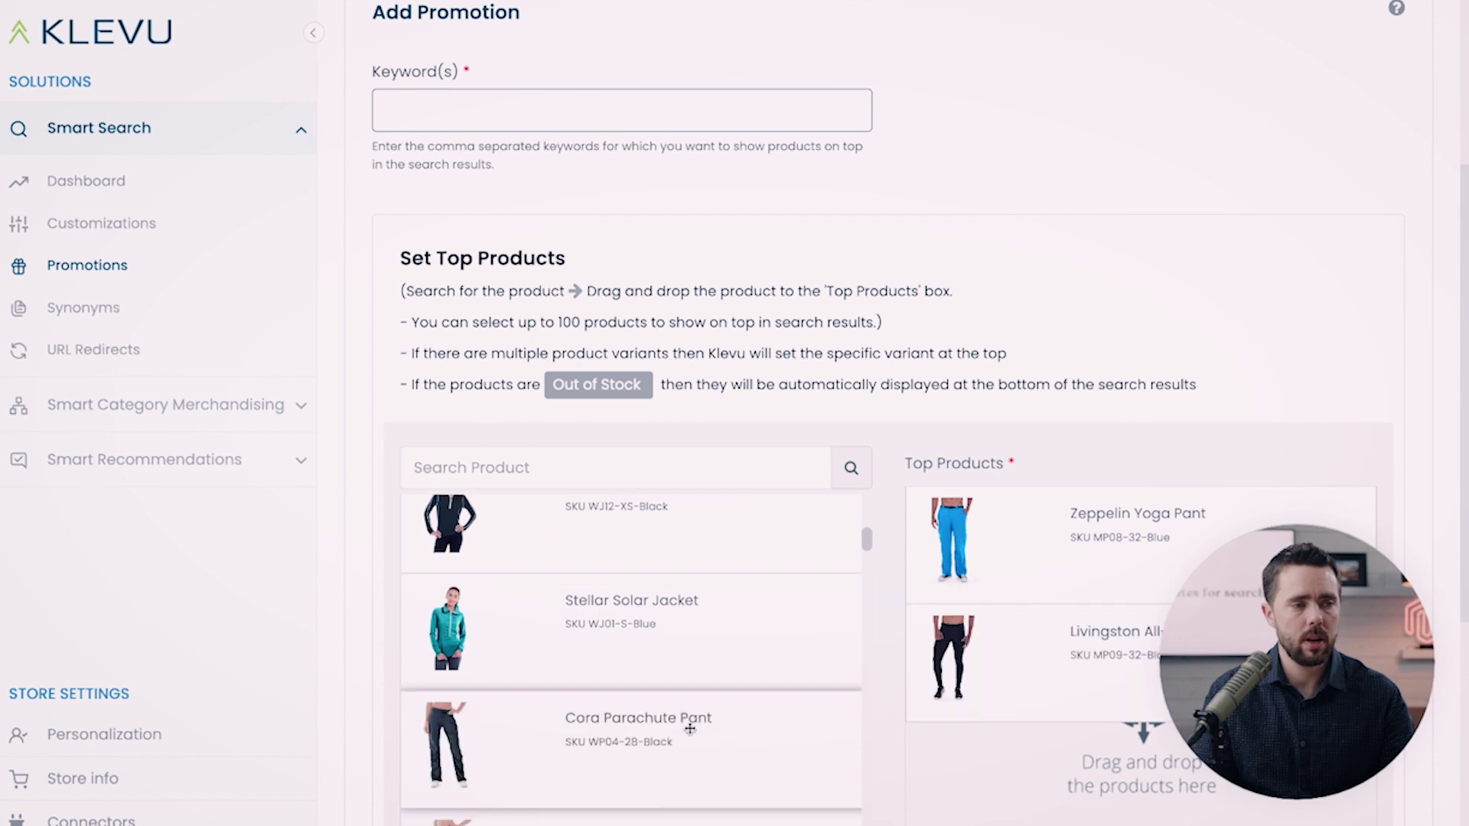
scroll(685, 725, "down", 2)
left_click_drag(647, 800, 1071, 738)
scroll(760, 609, "down", 6)
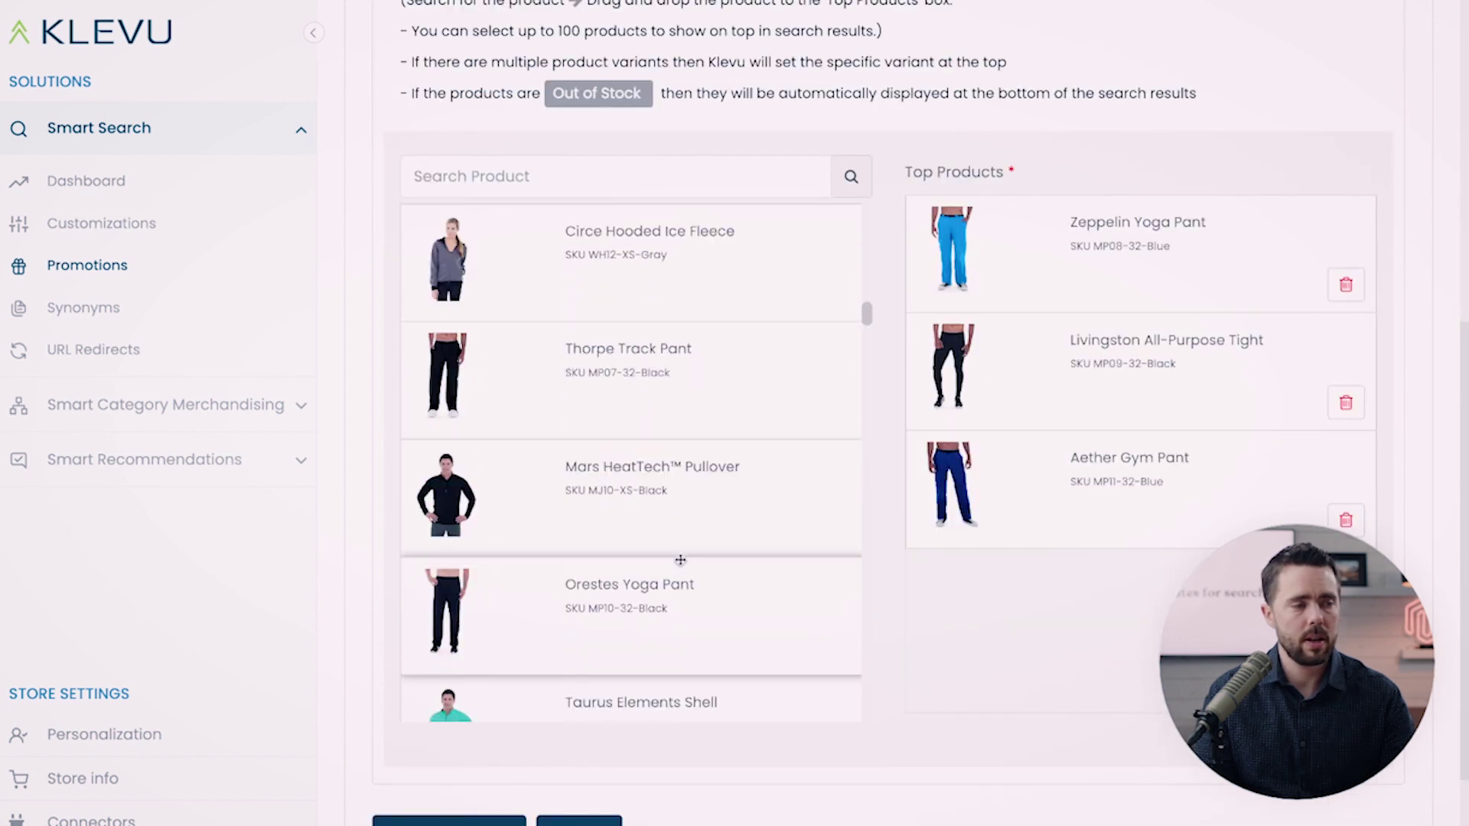
left_click_drag(659, 616, 906, 498)
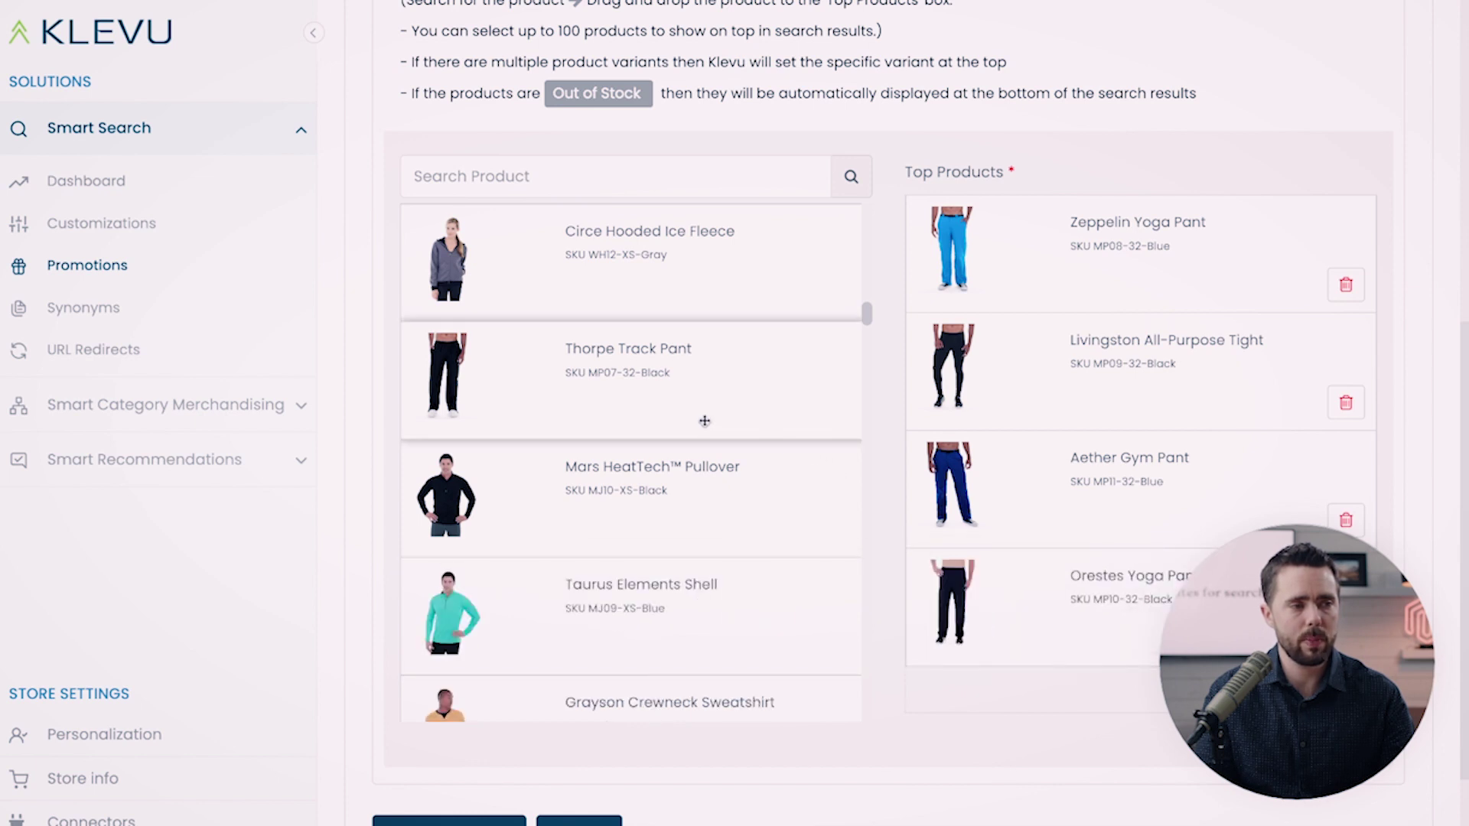
scroll(704, 421, "up", 10)
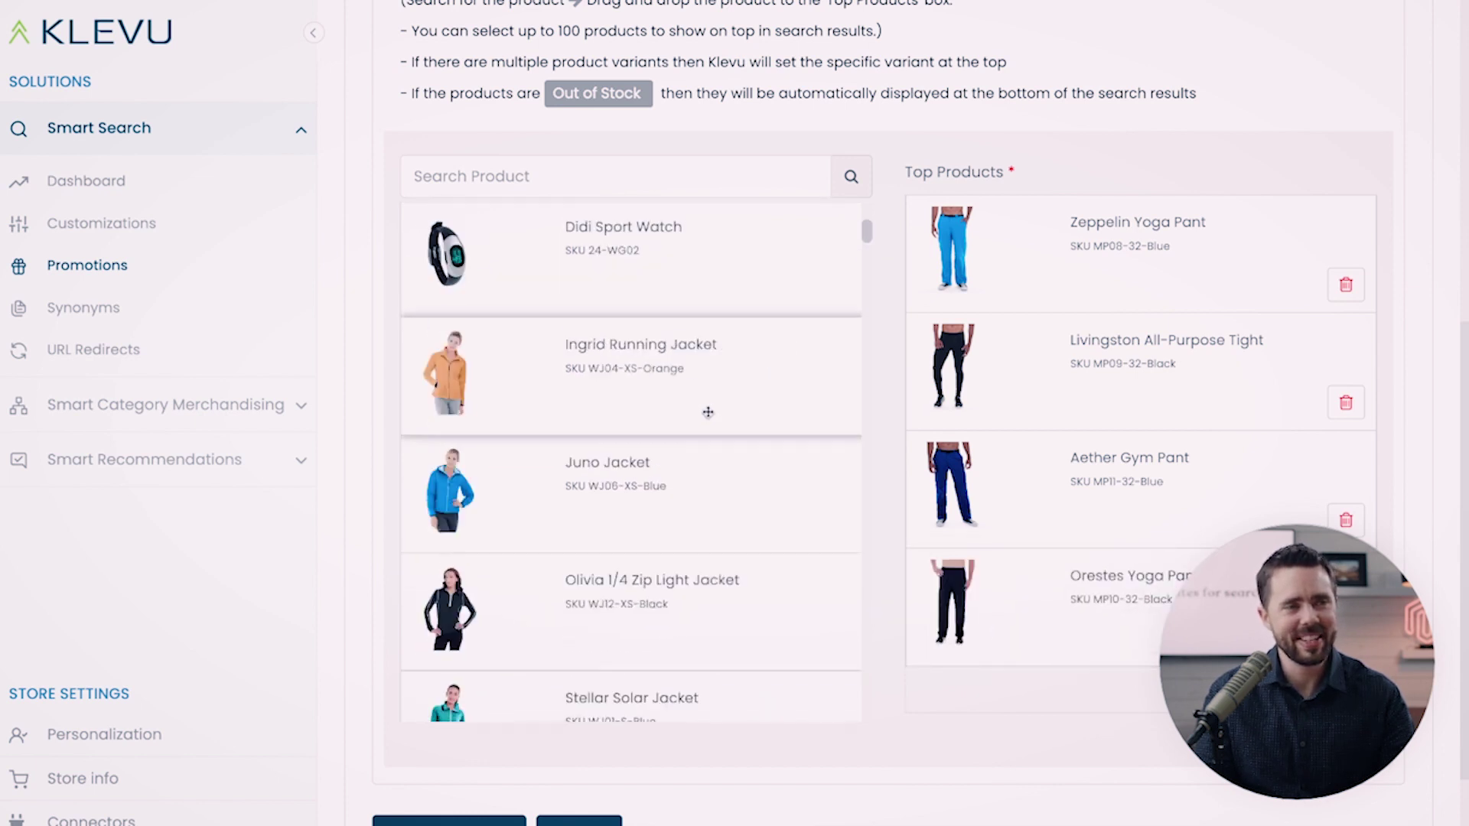
scroll(708, 412, "up", 5)
scroll(611, 306, "up", 6)
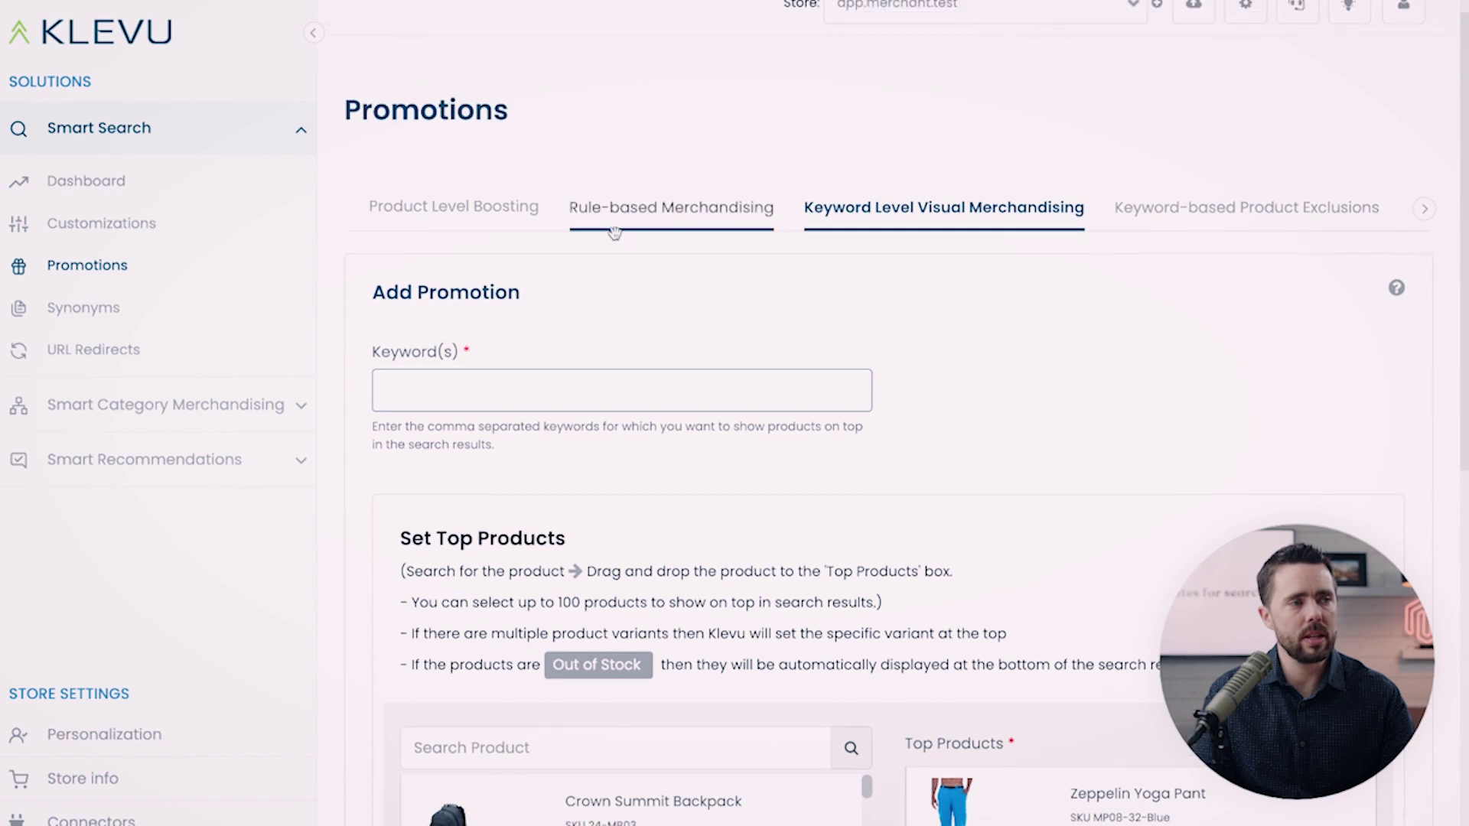
Step: Enter 'pants' as the promotion keyword, then Save and Boost the promotion
left_click(549, 398)
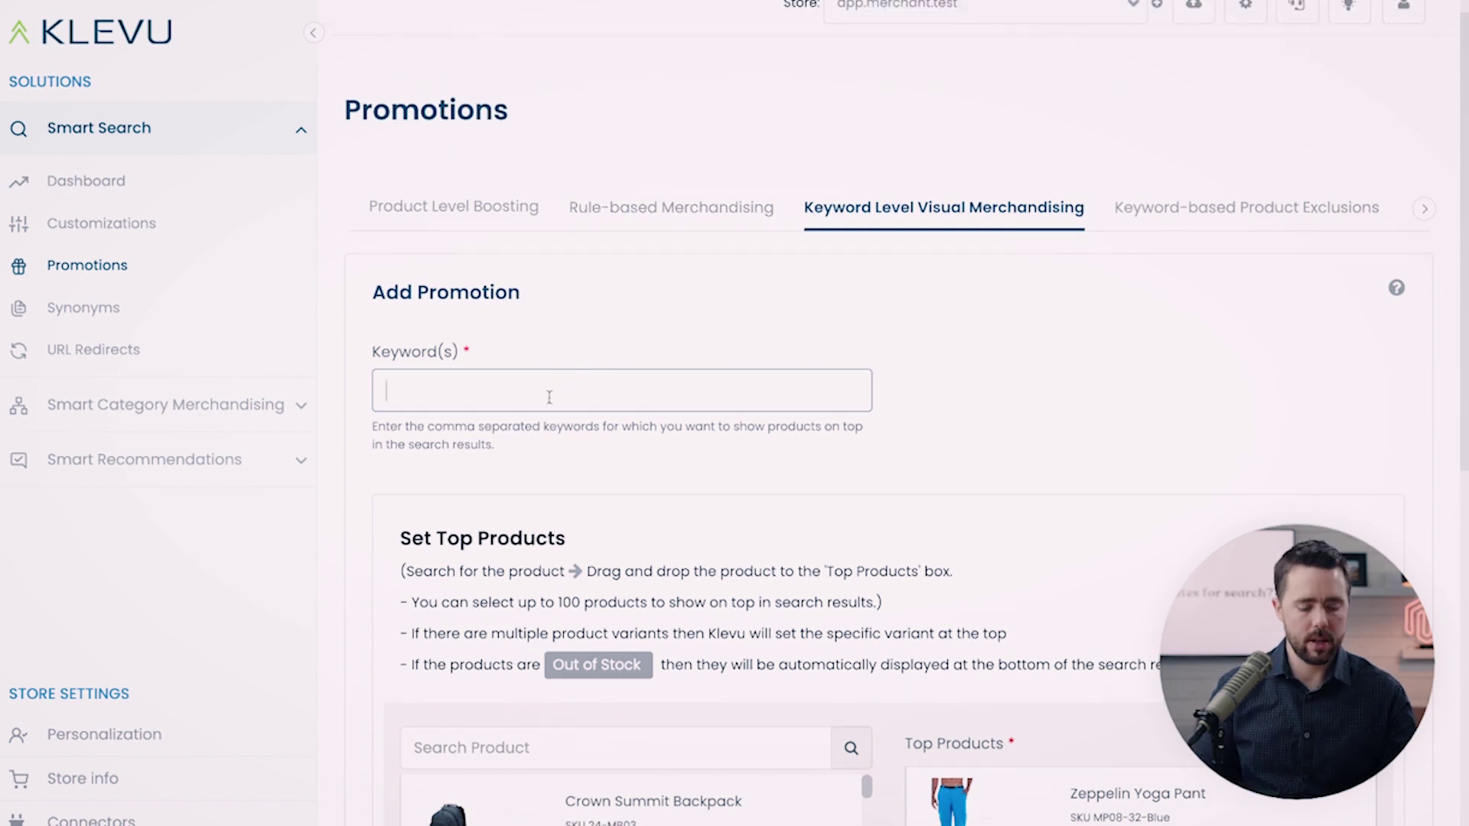
type("pants")
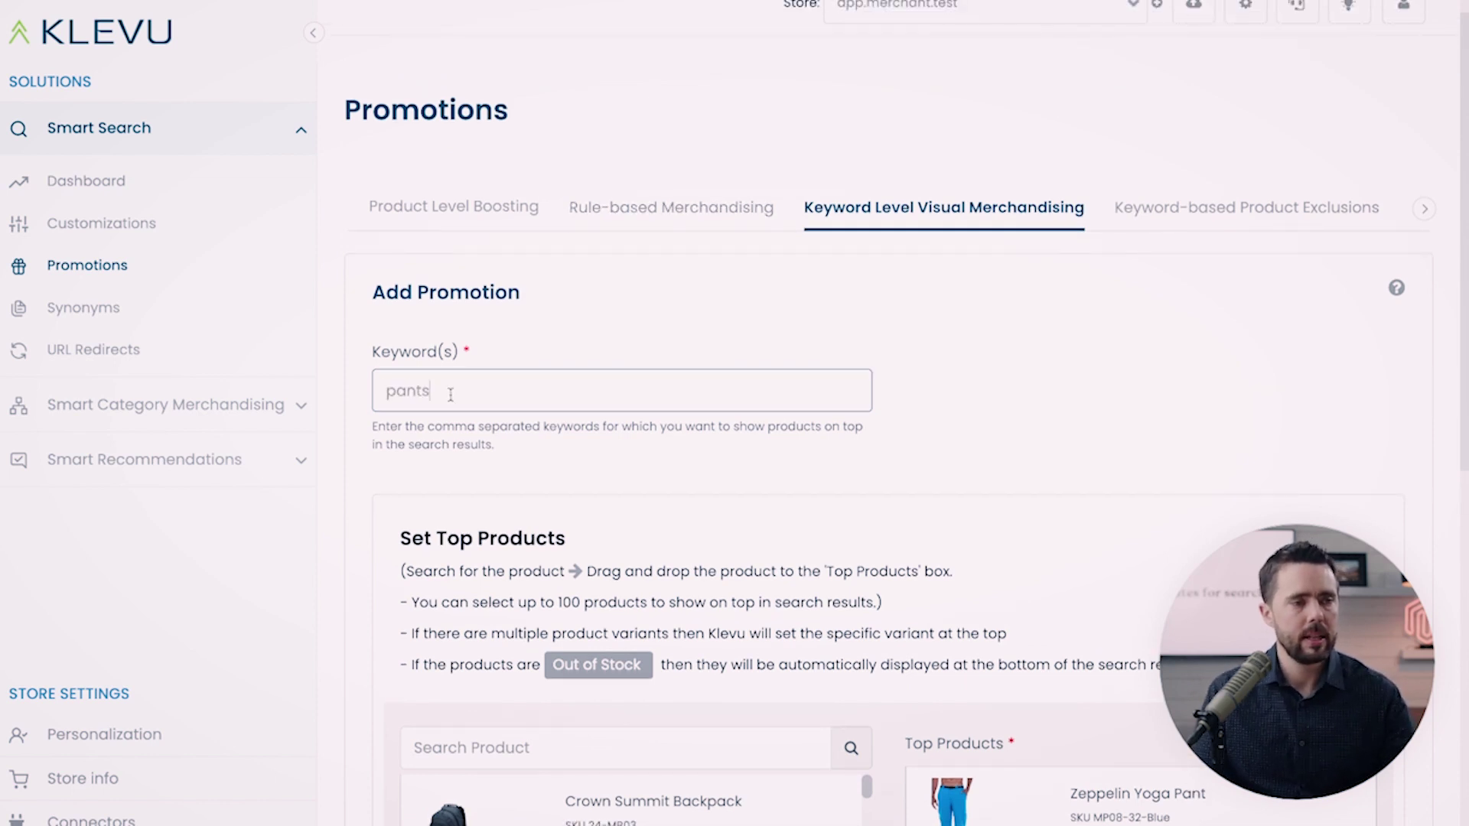
scroll(480, 726, "down", 9)
left_click(480, 723)
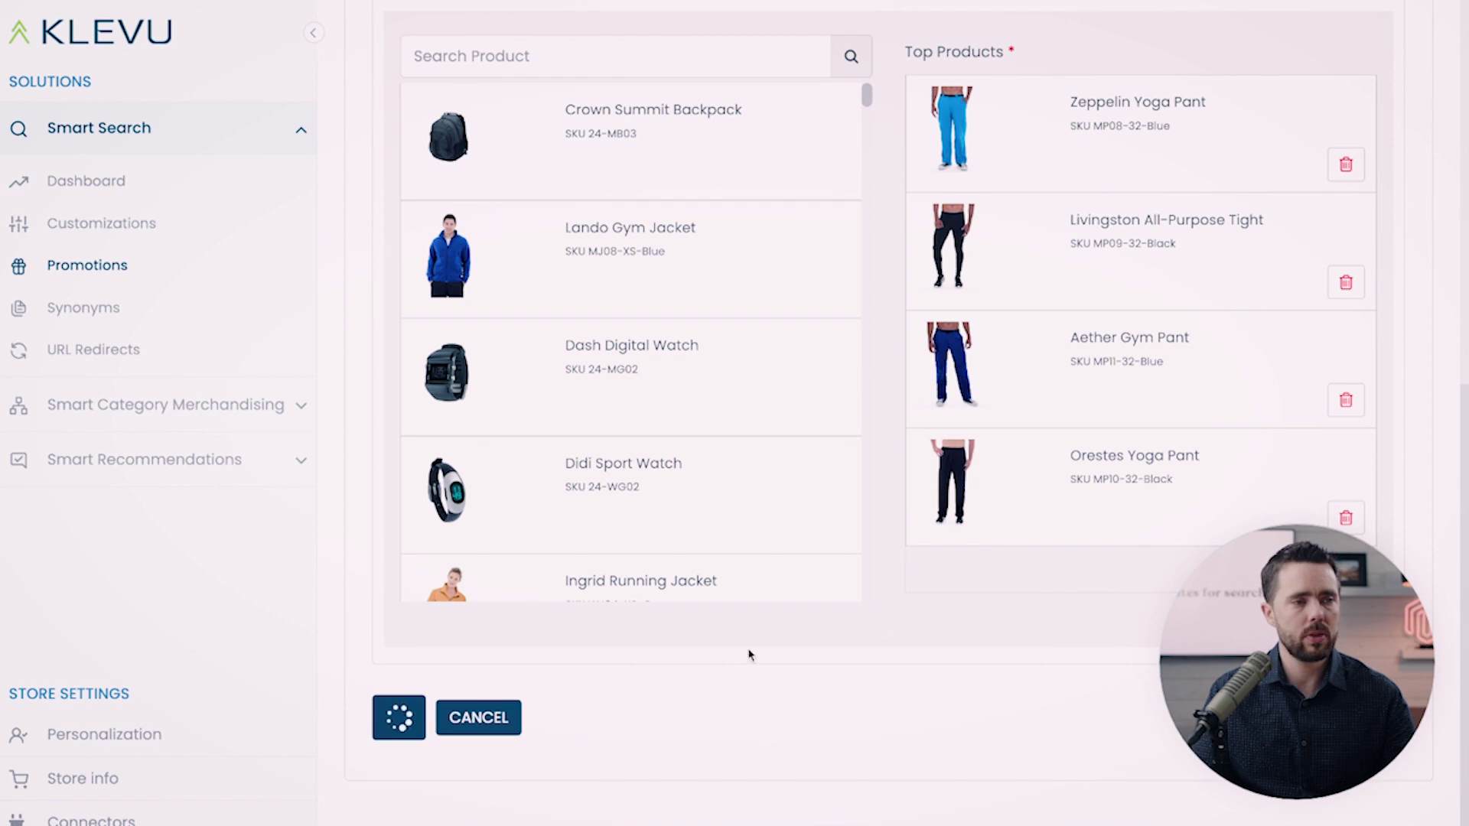
Step: Check the four products pinned for pants, then go to Keyword-based Product Exclusions
scroll(749, 655, "down", 2)
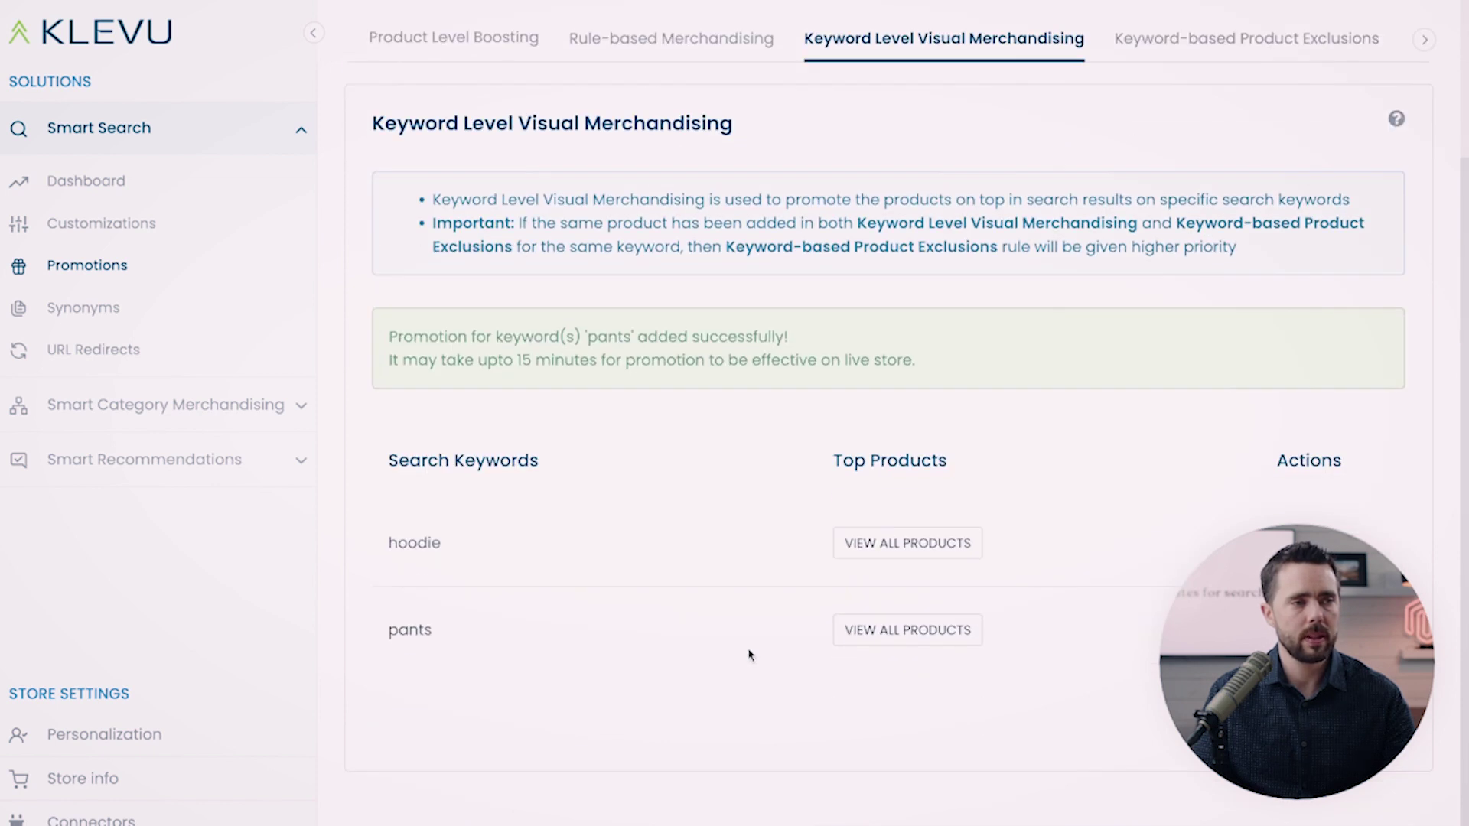
left_click_drag(400, 359, 789, 381)
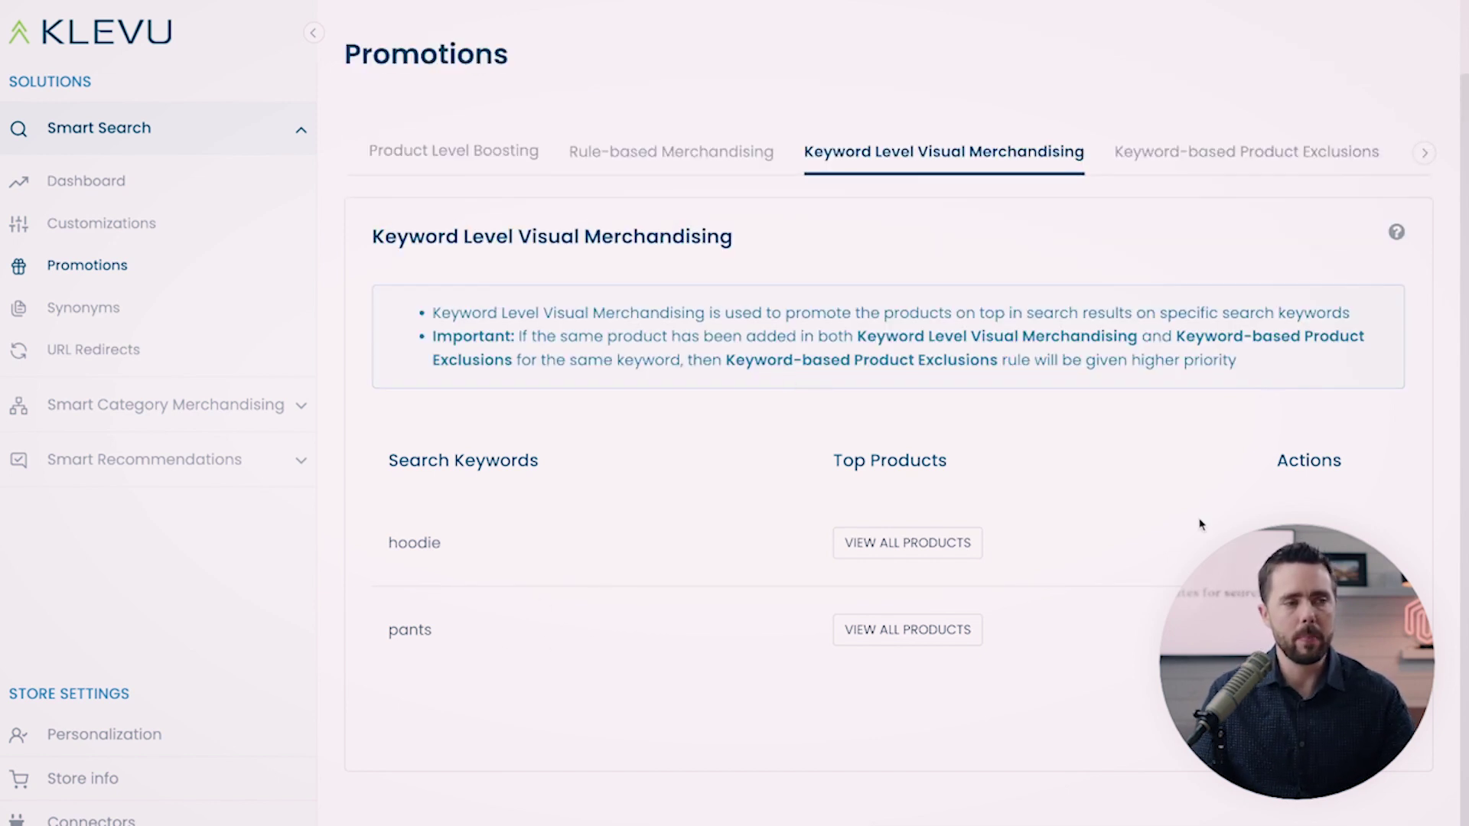
left_click(882, 638)
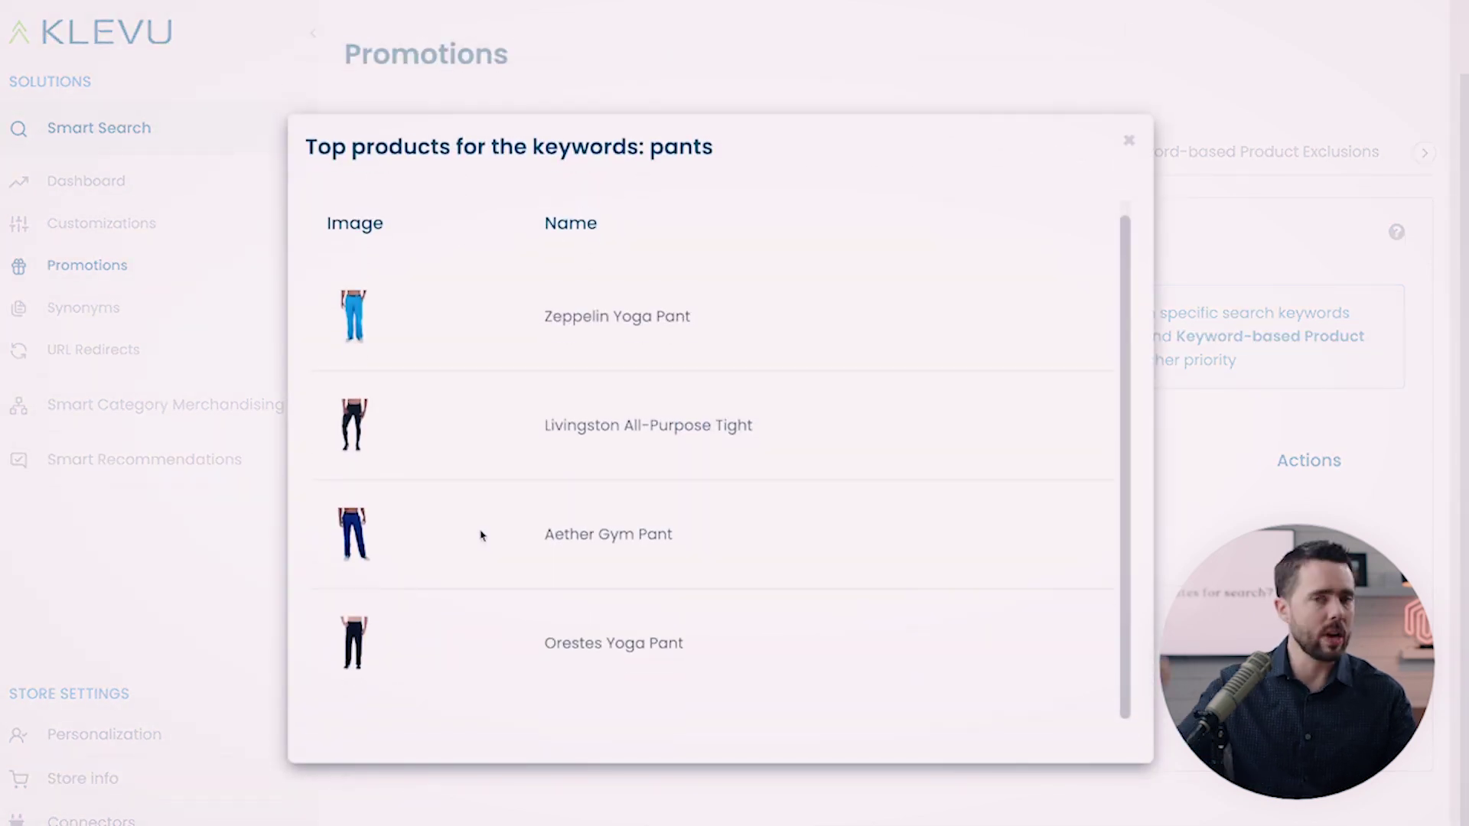
left_click(1128, 140)
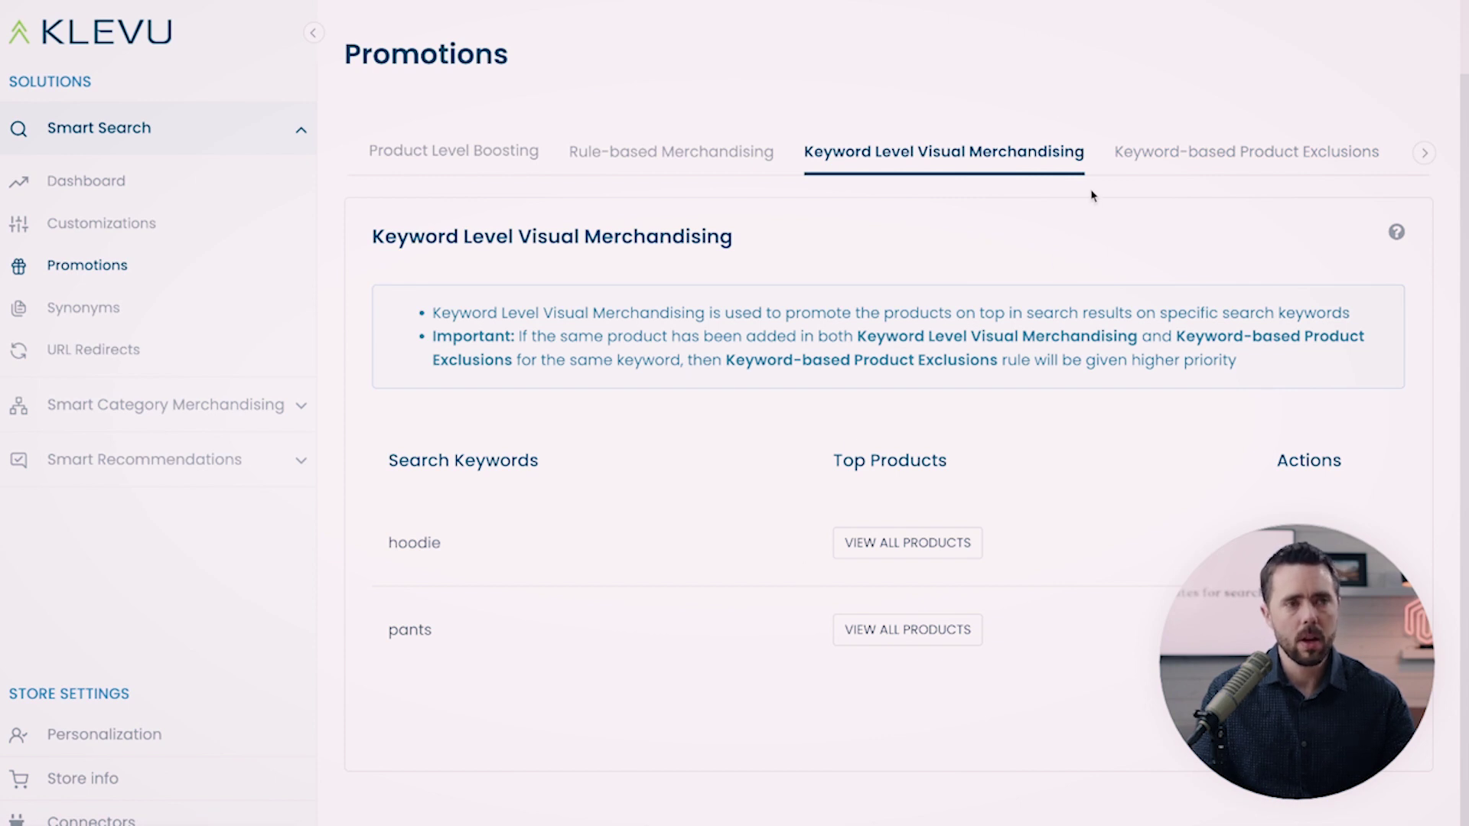
left_click(1144, 153)
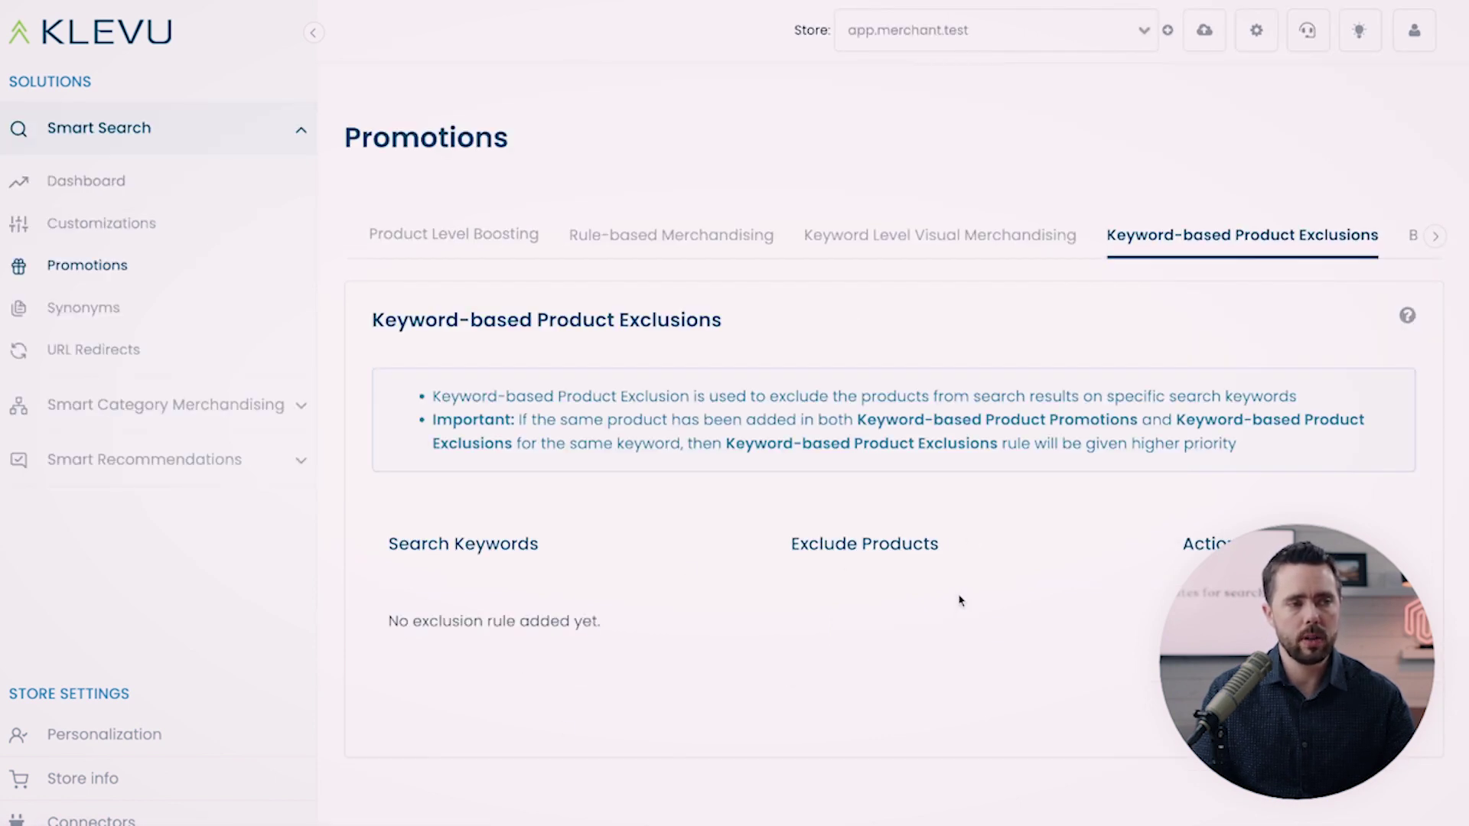